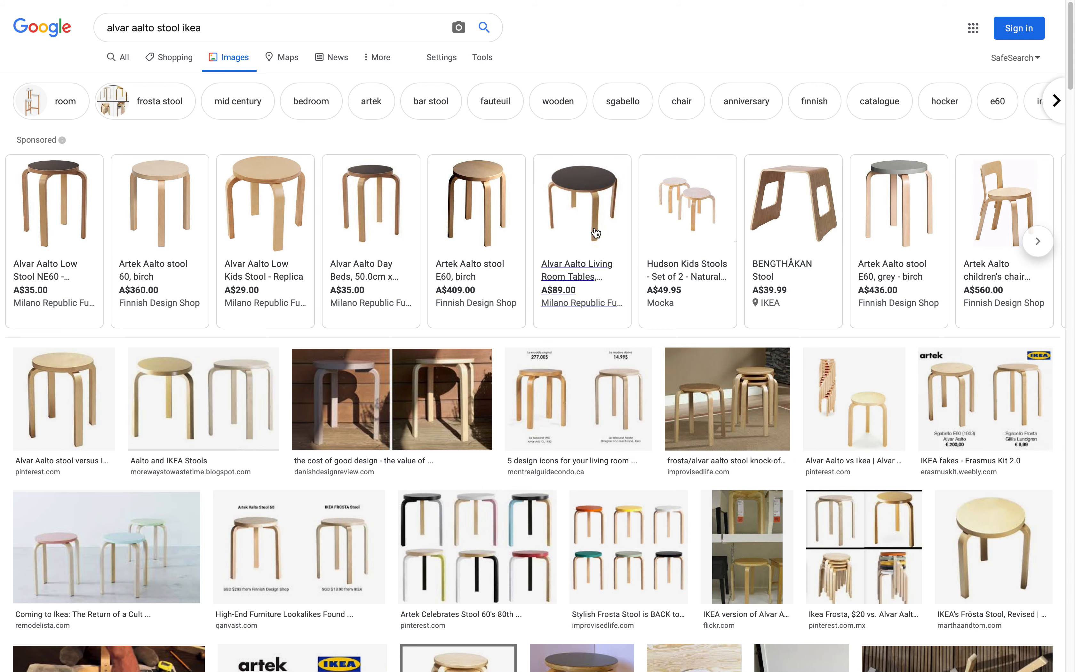
# - Browse the image results for the Alvar Aalto and IKEA stools
pyautogui.scroll(-3, 635, 249)
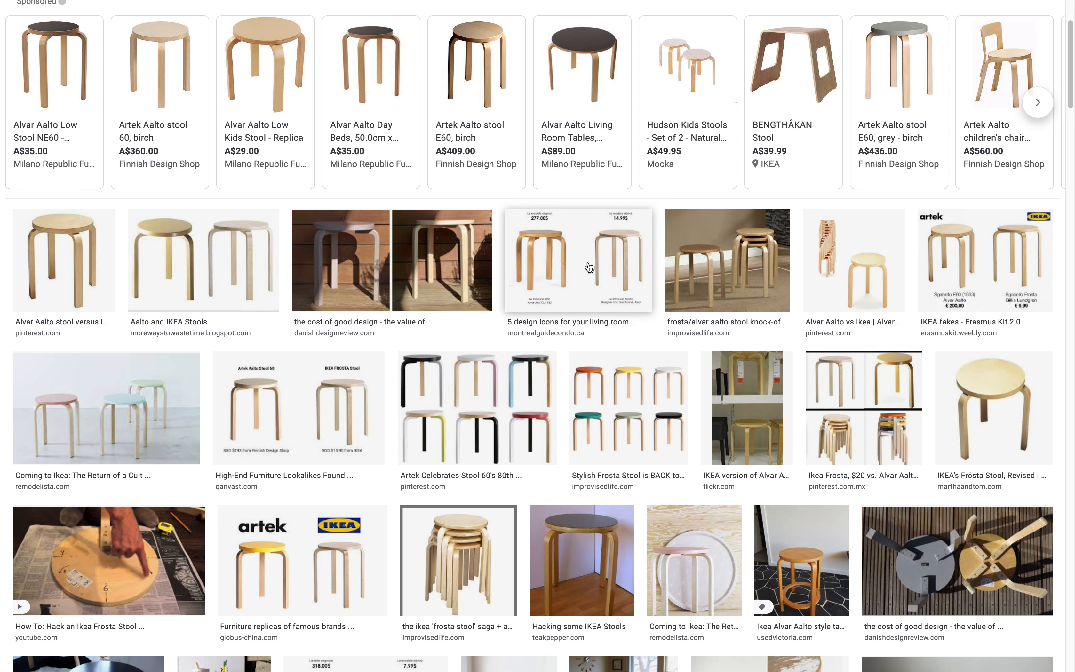
pyautogui.scroll(-2, 589, 267)
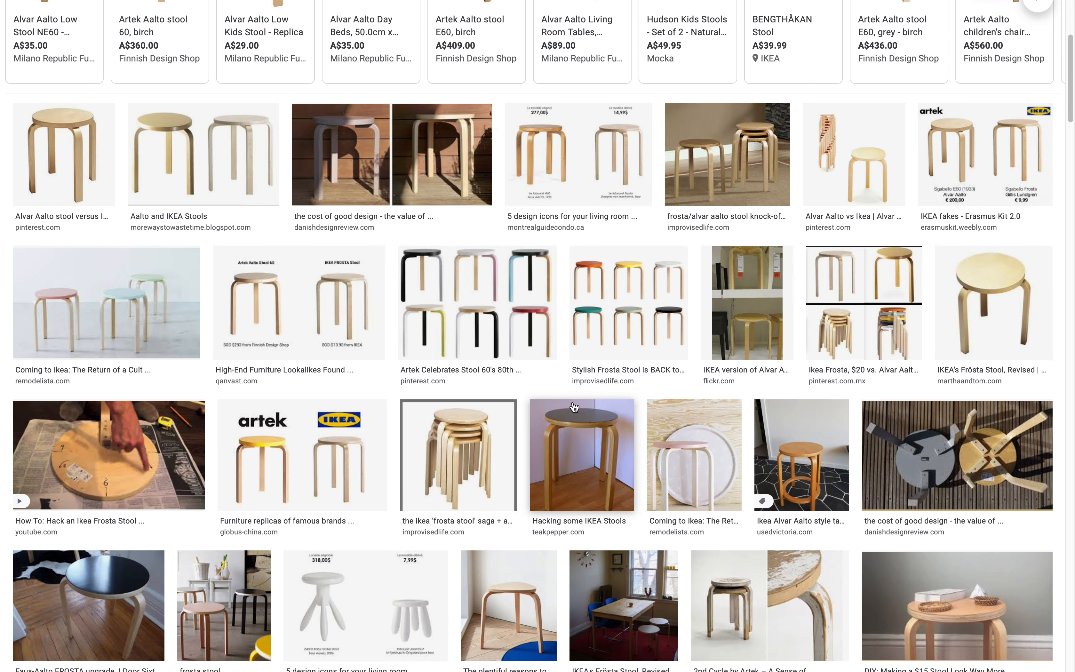
pyautogui.scroll(-3, 569, 393)
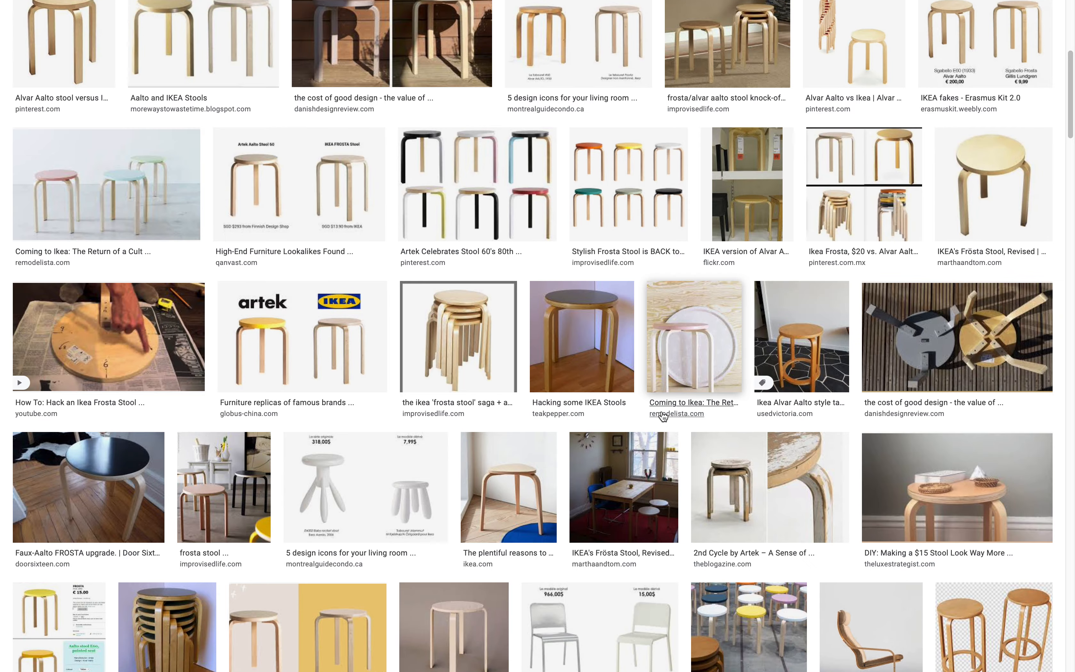
pyautogui.scroll(-6, 917, 498)
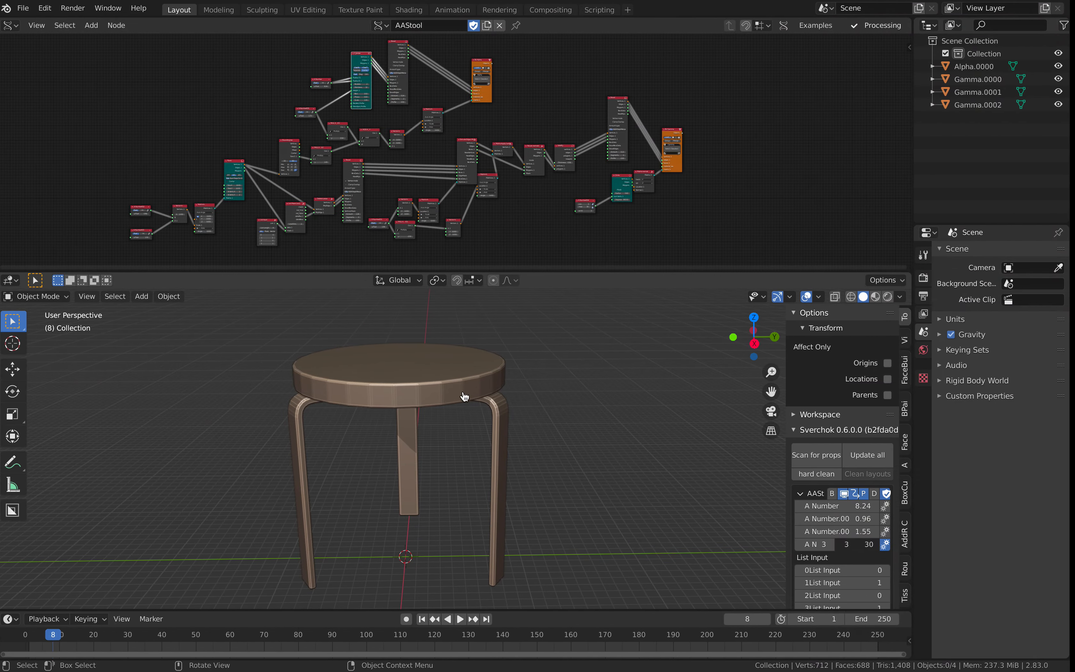
# - Widen the viewport sidebar and set the stool's A Number.002 to 1.02 and A Number.003 to 0.77
pyautogui.moveTo(471, 402)
pyautogui.mouseDown(button='middle')
pyautogui.moveTo(498, 404)
pyautogui.moveTo(488, 407)
pyautogui.mouseUp(button='middle')
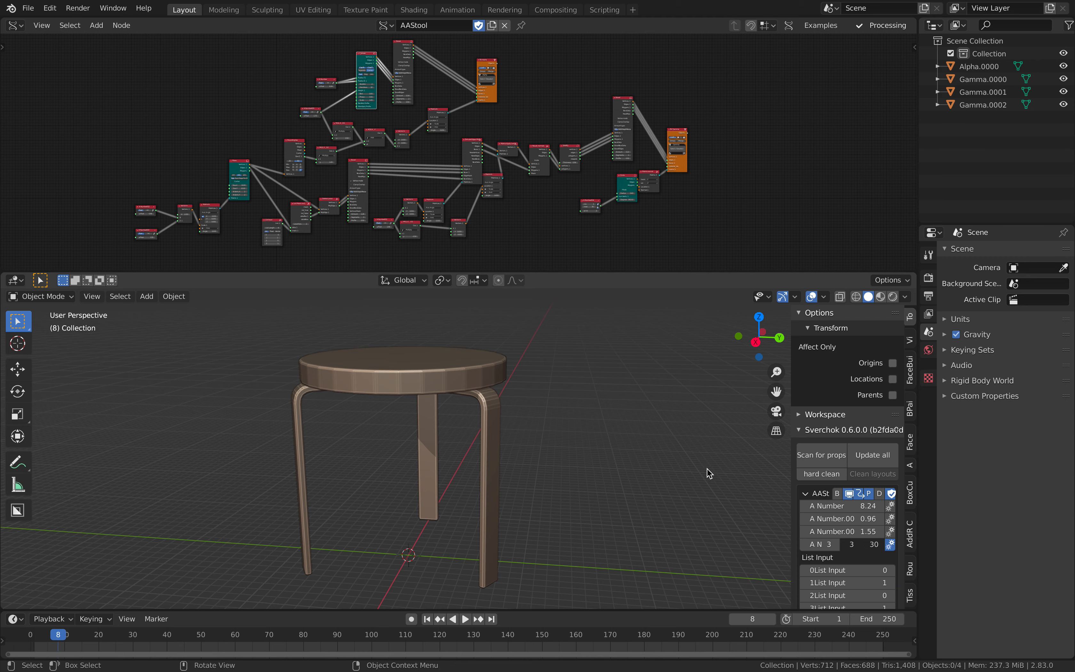
pyautogui.moveTo(792, 416); pyautogui.dragTo(718, 414)
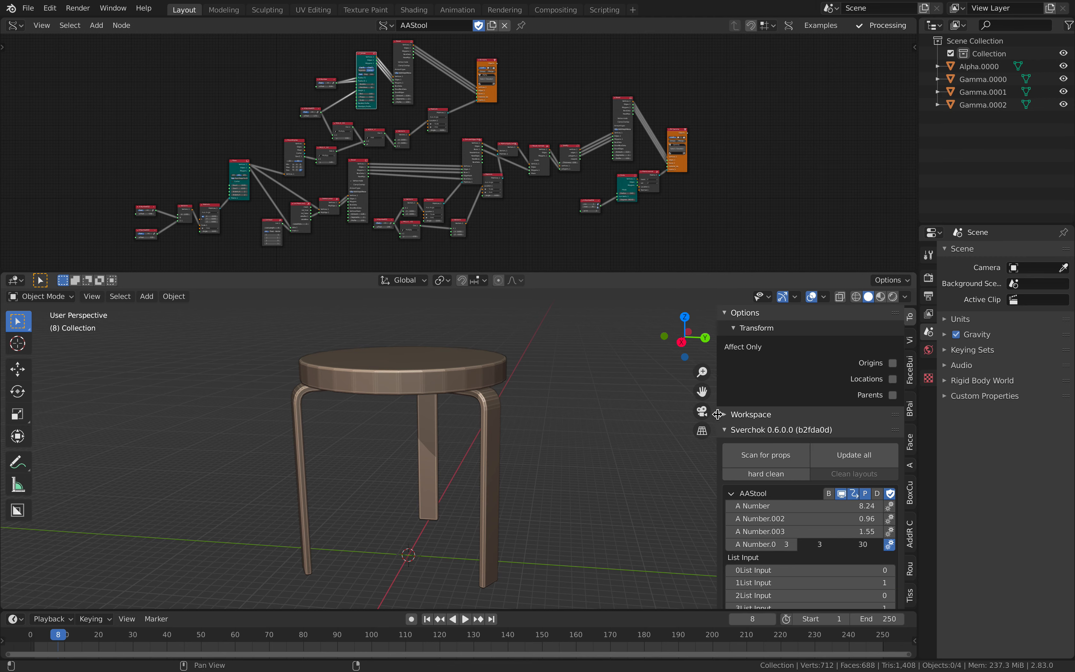
pyautogui.moveTo(821, 506); pyautogui.dragTo(795, 531)
pyautogui.moveTo(538, 466); pyautogui.dragTo(561, 477, button='middle')
# - Duplicate all parts of the low stool and place the copy beside the original along the Y axis
pyautogui.press('a')
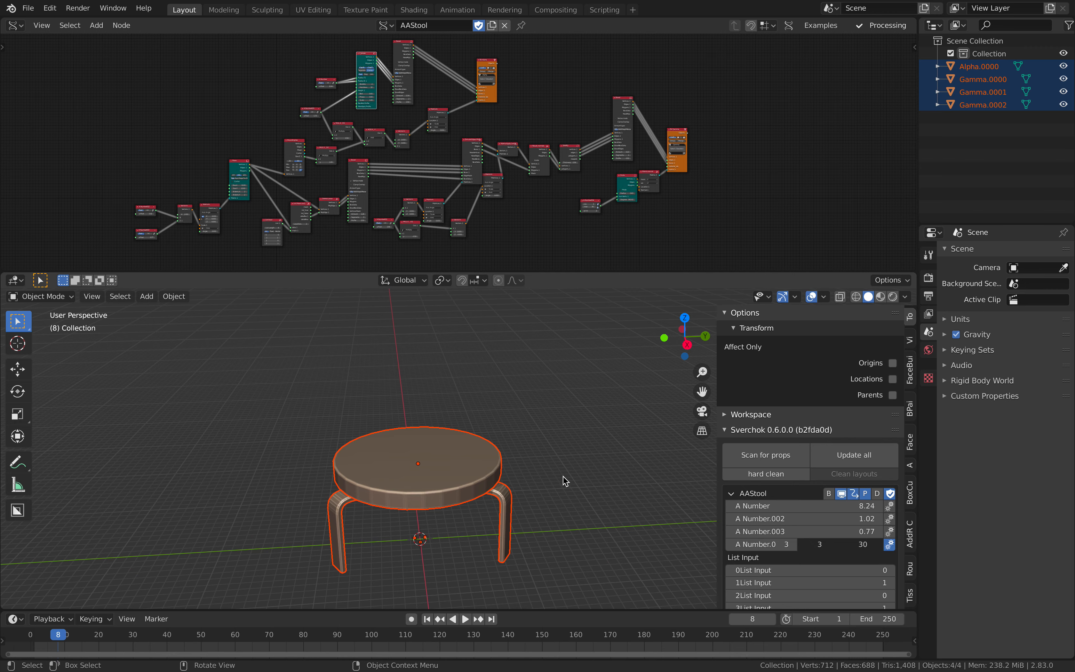
pyautogui.hotkey('shift', 'd')
pyautogui.press('y')
pyautogui.click(348, 463)
# - Set the original stool's leg count to 4, A Number to 7.22, A Number.002 to 0.66 and A Number.003 to 1.61
pyautogui.moveTo(545, 482); pyautogui.dragTo(524, 482, button='middle')
pyautogui.moveTo(793, 519); pyautogui.dragTo(848, 532)
pyautogui.click(793, 545)
pyautogui.moveTo(491, 452); pyautogui.dragTo(492, 428, button='middle')
pyautogui.moveTo(755, 505); pyautogui.dragTo(745, 505)
# - Duplicate the tall four-legged stool, place the copy beside it along the Y axis and deselect everything
pyautogui.moveTo(482, 444); pyautogui.dragTo(516, 489, button='middle')
pyautogui.press('a')
pyautogui.press('a')
pyautogui.press('b')
pyautogui.moveTo(345, 347); pyautogui.dragTo(533, 490)
pyautogui.hotkey('shift', 'd')
pyautogui.press('y')
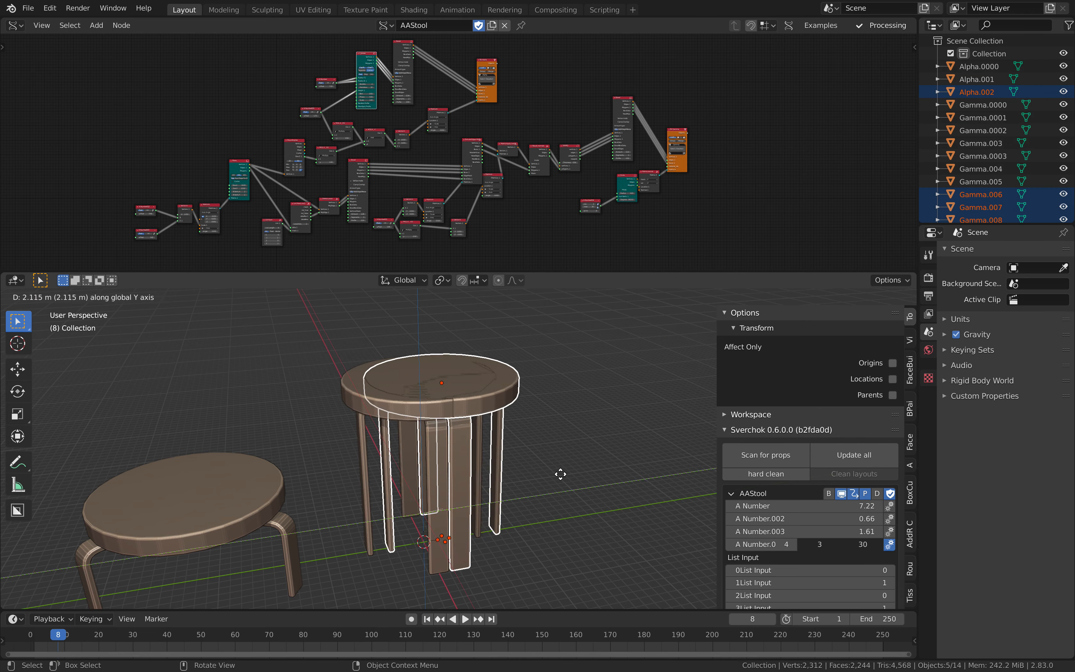
pyautogui.click(662, 471)
pyautogui.moveTo(658, 471); pyautogui.dragTo(532, 485, button='middle')
pyautogui.press('a')
pyautogui.press('a')
pyautogui.moveTo(535, 422); pyautogui.dragTo(591, 398, button='middle')
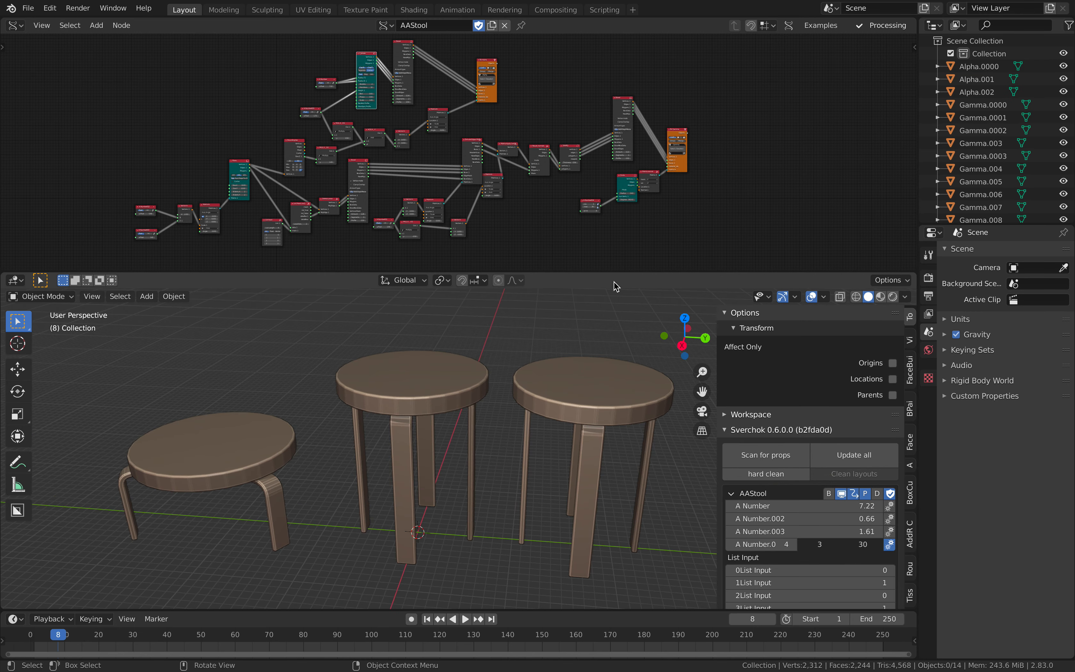
# - Enlarge the node editor area above the viewport and magnify the AAStool node tree
pyautogui.moveTo(612, 271); pyautogui.dragTo(621, 342)
pyautogui.moveTo(589, 306); pyautogui.dragTo(627, 292, button='middle')
pyautogui.scroll(4, 630, 298)
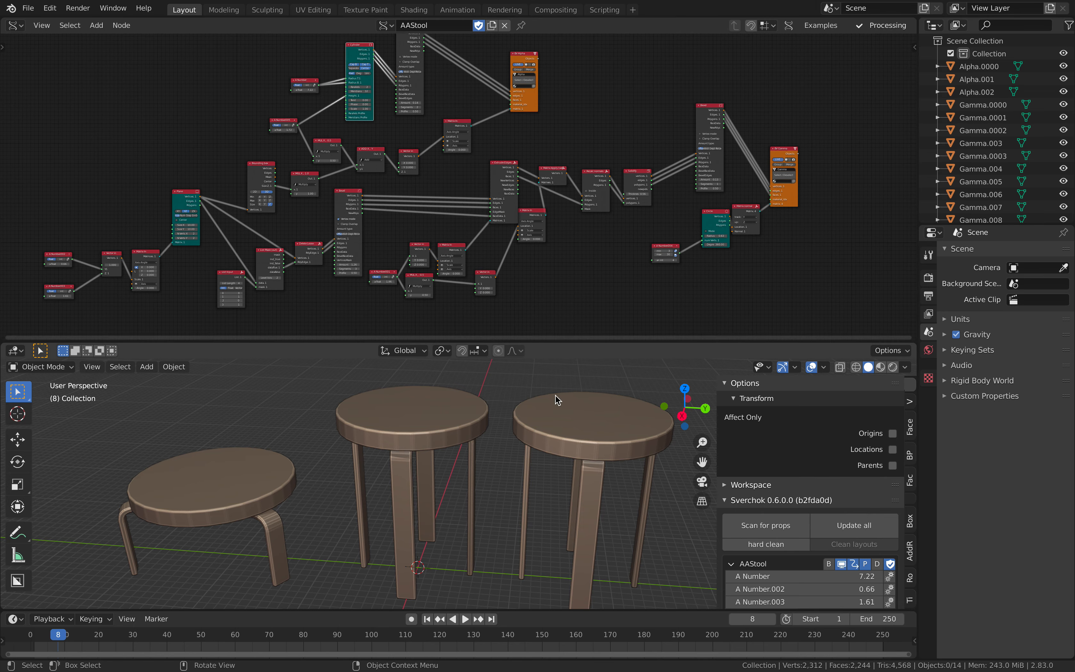
# - Delete the two duplicated stools, leaving only the node-generated stool
pyautogui.moveTo(543, 388); pyautogui.dragTo(645, 552)
pyautogui.press('x')
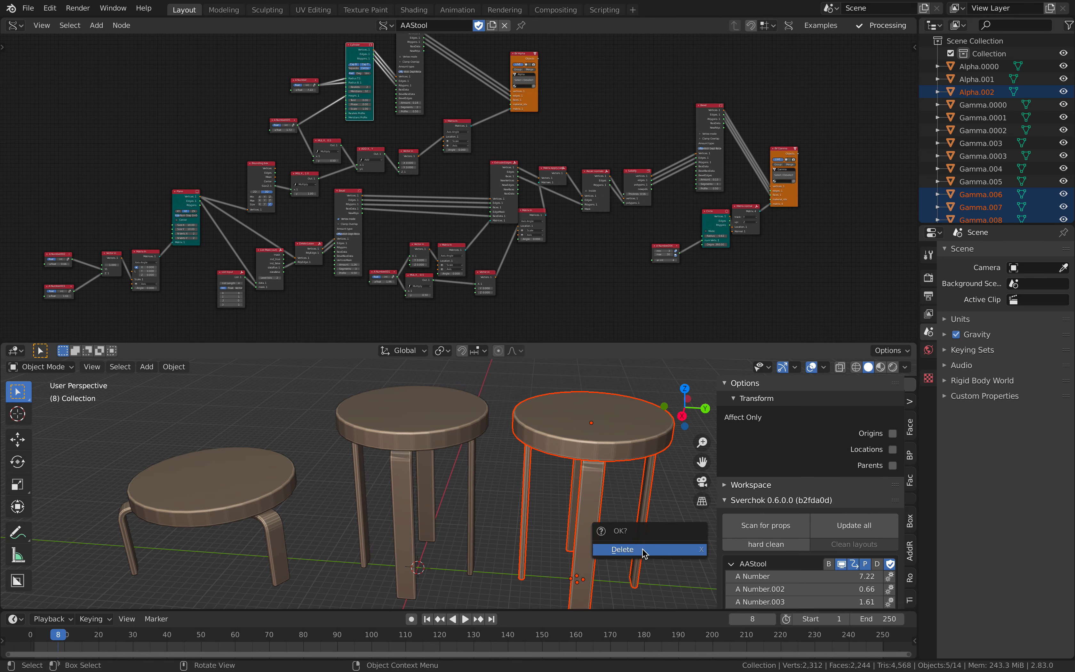
pyautogui.click(645, 552)
pyautogui.press('a')
pyautogui.hotkey('alt', 'a')
pyautogui.moveTo(122, 606); pyautogui.dragTo(265, 525)
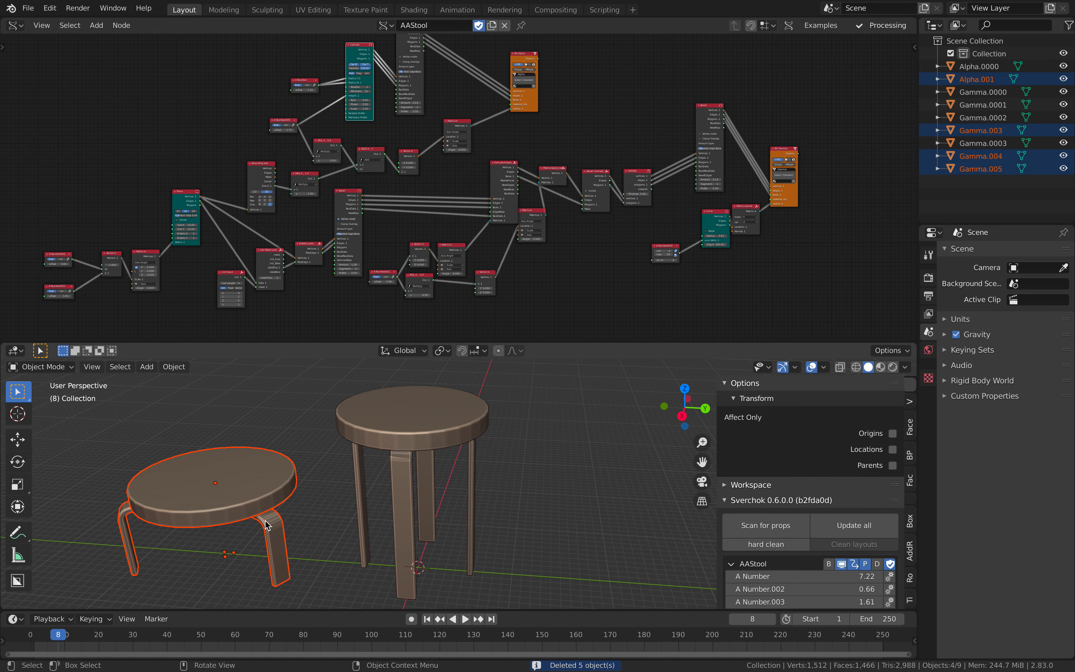
pyautogui.press('x')
pyautogui.click(266, 524)
# - Adjust the height of the node editor to show both the AAStool node tree and the stool
pyautogui.moveTo(412, 477); pyautogui.dragTo(402, 502, button='middle')
pyautogui.scroll(1, 408, 475)
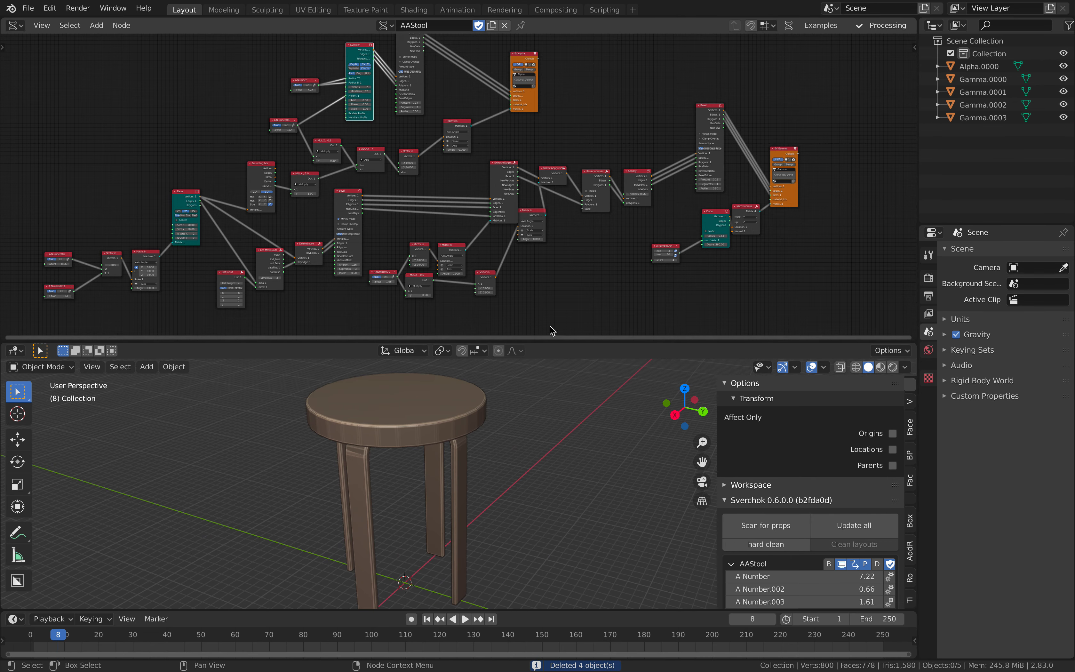
pyautogui.moveTo(556, 337); pyautogui.dragTo(514, 394)
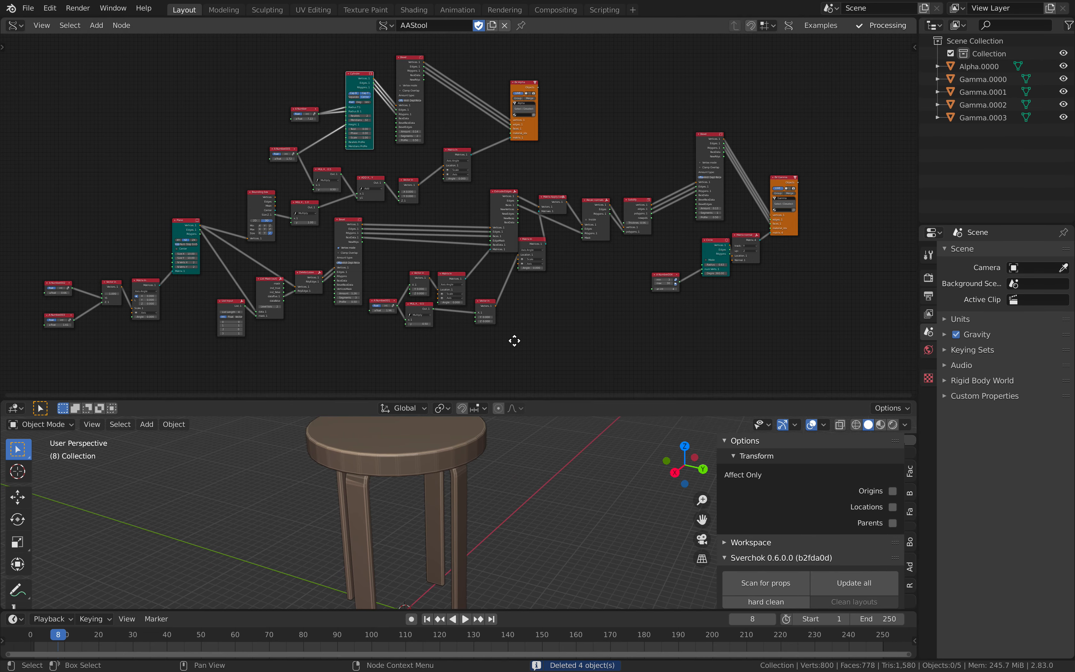
pyautogui.moveTo(514, 341); pyautogui.dragTo(543, 336, button='middle')
pyautogui.scroll(2, 491, 248)
pyautogui.scroll(1, 460, 224)
pyautogui.moveTo(410, 233); pyautogui.dragTo(468, 213, button='middle')
pyautogui.moveTo(506, 395); pyautogui.dragTo(507, 350)
# - Examine the Plane node and the Bounding box, List Mask and Bevel nodes around it
pyautogui.scroll(3, 483, 259)
pyautogui.moveTo(370, 294); pyautogui.dragTo(491, 239, button='middle')
pyautogui.scroll(3, 451, 191)
pyautogui.moveTo(439, 182); pyautogui.dragTo(484, 222, button='middle')
pyautogui.moveTo(412, 118); pyautogui.dragTo(411, 127)
pyautogui.moveTo(347, 131); pyautogui.dragTo(346, 171, button='middle')
pyautogui.scroll(1, 338, 148)
# - Annotate beside the stool a rectangle, its two-sided corner and the same corner rounded
pyautogui.moveTo(484, 434); pyautogui.dragTo(406, 449, button='middle')
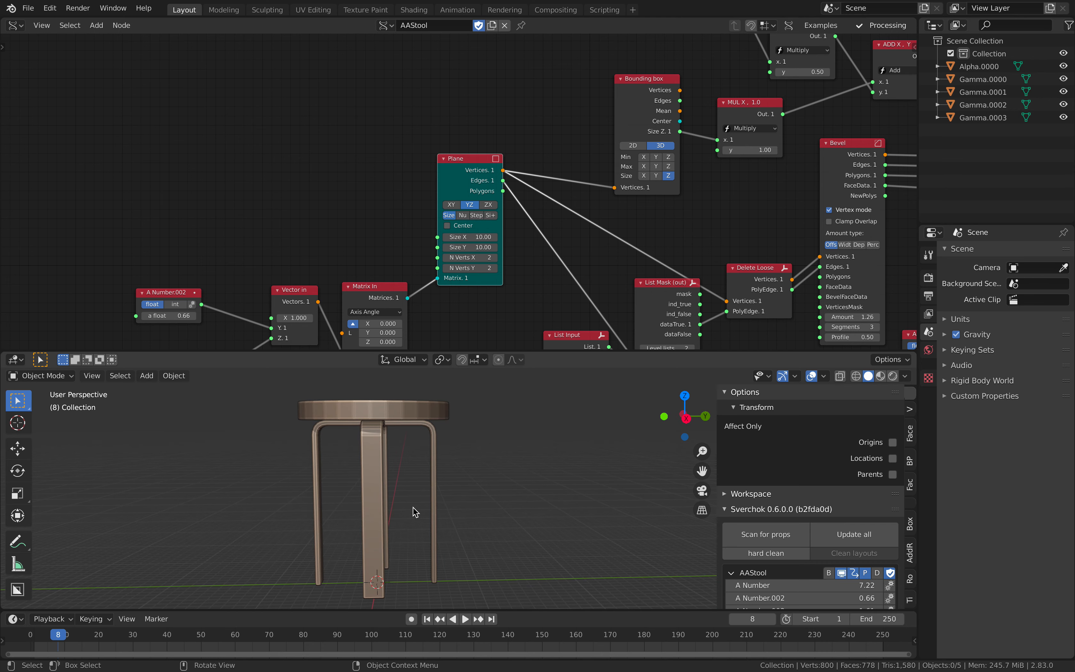
pyautogui.keyDown('shift'); pyautogui.moveTo(482, 446); pyautogui.dragTo(437, 444, button='middle'); pyautogui.keyUp('shift')
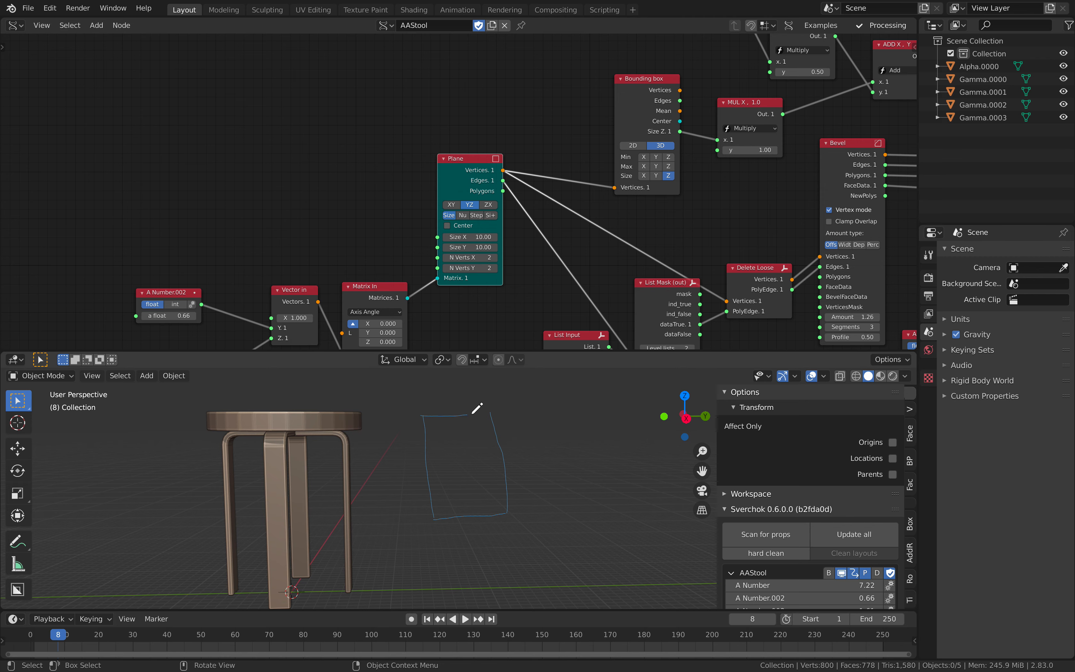
pyautogui.keyDown('shift'); pyautogui.moveTo(420, 419); pyautogui.dragTo(389, 437, button='middle'); pyautogui.keyUp('shift')
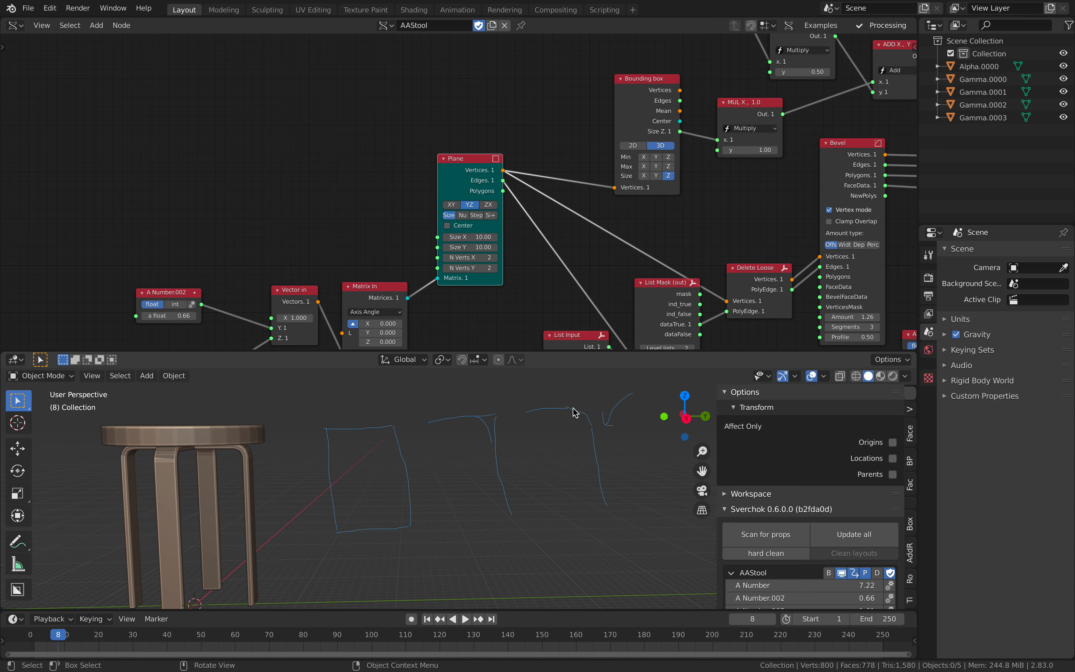
# - Examine the leg nodes from Plane to Bevel and the List Input values in the sidebar
pyautogui.moveTo(404, 454); pyautogui.dragTo(435, 430, button='middle')
pyautogui.scroll(-2, 467, 336)
pyautogui.moveTo(453, 326); pyautogui.dragTo(397, 300, button='middle')
pyautogui.moveTo(414, 158); pyautogui.dragTo(410, 162)
pyautogui.moveTo(473, 171); pyautogui.dragTo(416, 177, button='middle')
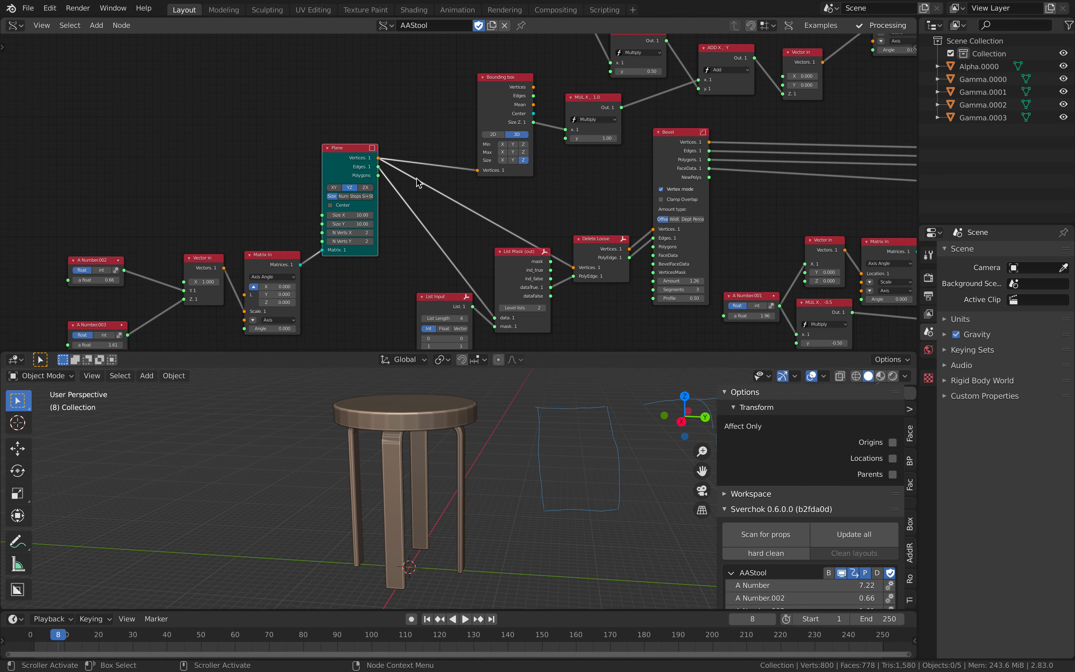
pyautogui.moveTo(601, 121); pyautogui.dragTo(438, 144, button='middle')
pyautogui.moveTo(514, 151); pyautogui.dragTo(529, 64, button='middle')
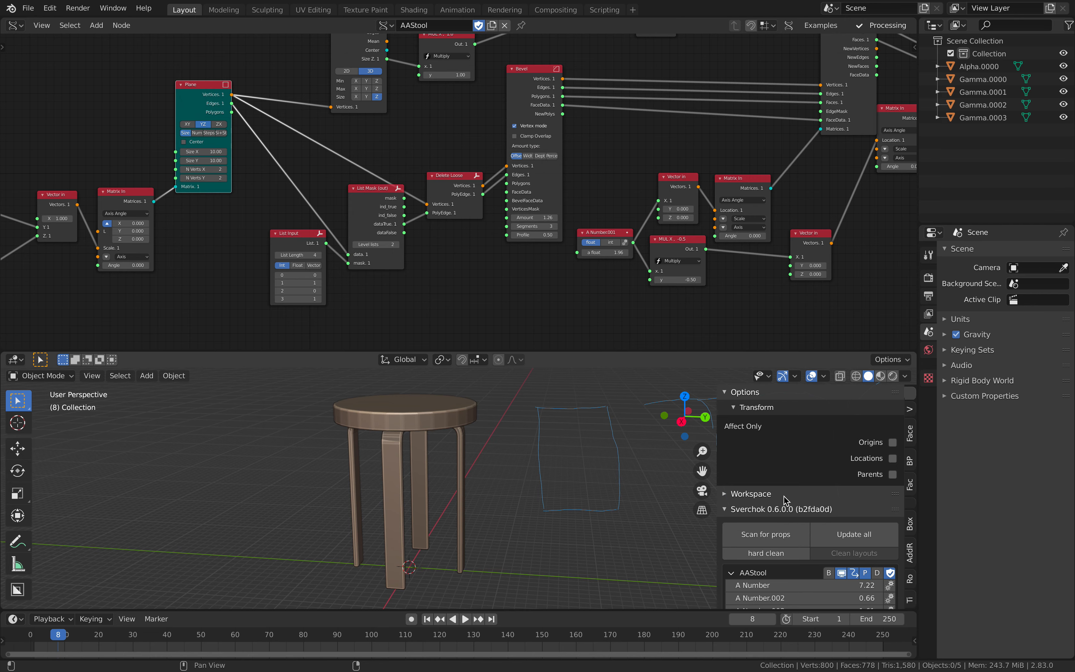
pyautogui.scroll(-5, 784, 500)
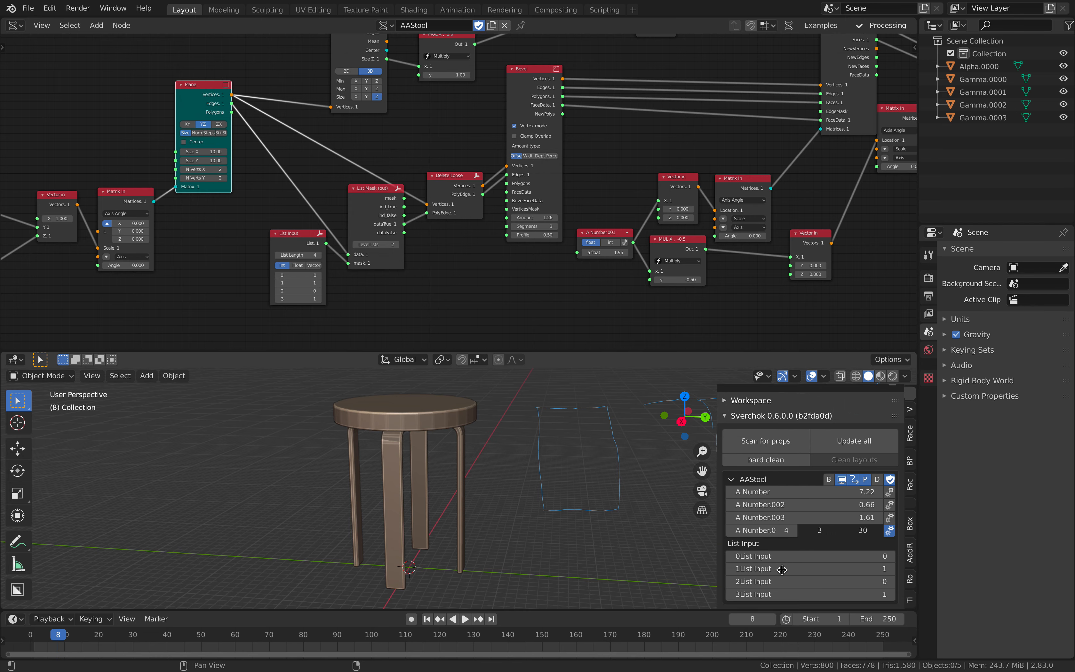
# - Move the List Input node away from List Mask and adjust the positions of the Plane node and its input nodes
pyautogui.moveTo(311, 249); pyautogui.dragTo(525, 246, button='middle')
pyautogui.moveTo(517, 241); pyautogui.dragTo(497, 245)
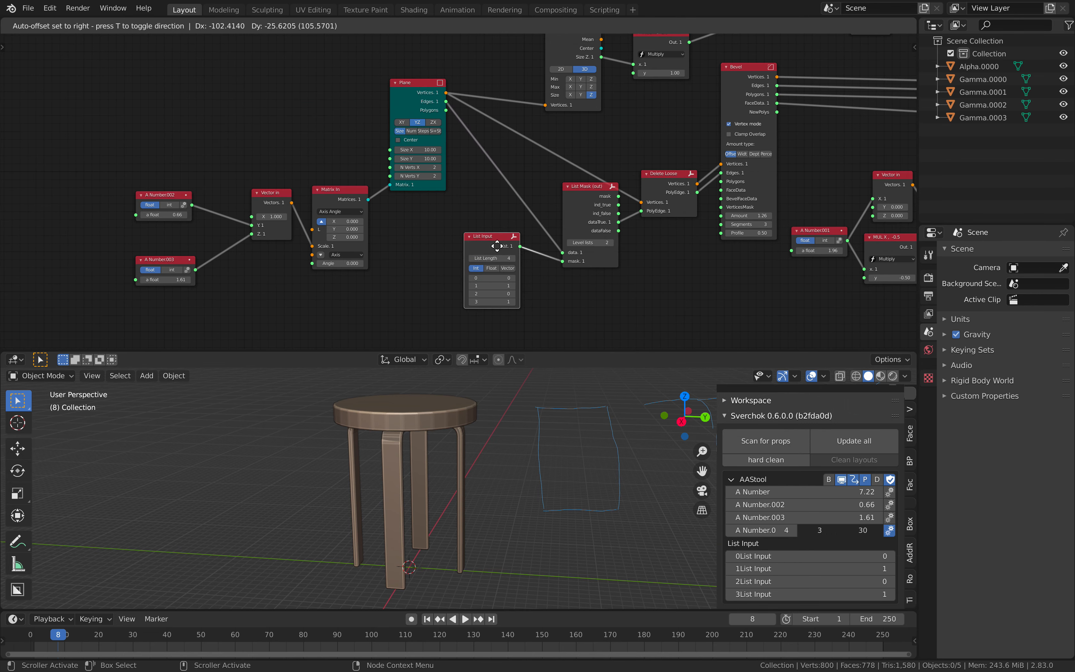
pyautogui.moveTo(445, 184); pyautogui.dragTo(458, 211, button='middle')
pyautogui.click(426, 139)
pyautogui.scroll(1, 425, 138)
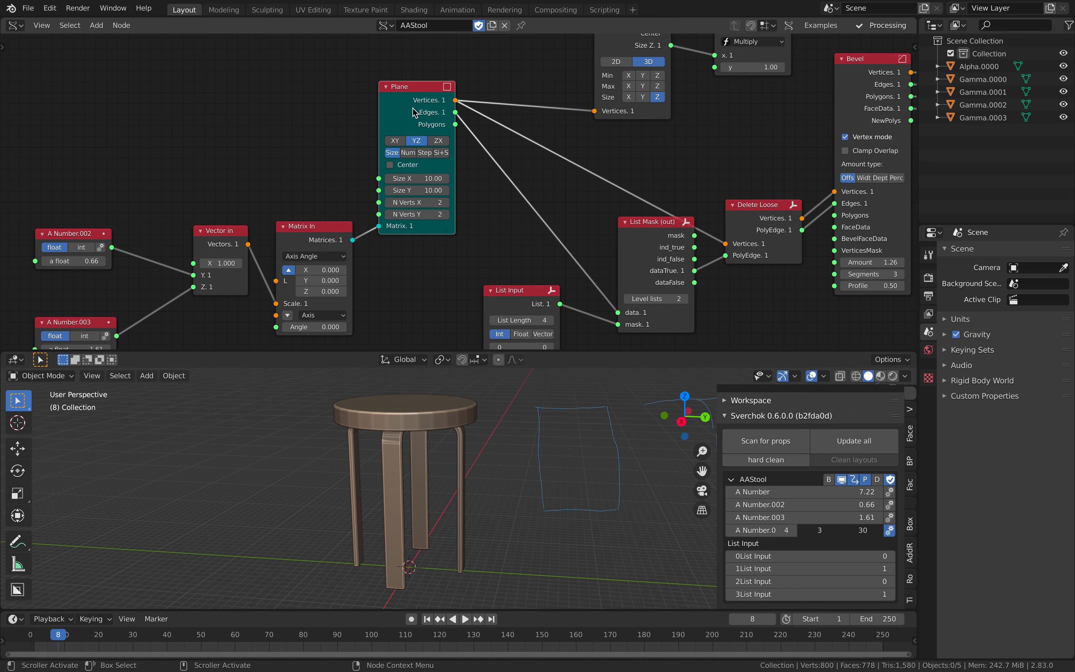
pyautogui.scroll(1, 425, 170)
pyautogui.moveTo(417, 187); pyautogui.dragTo(416, 180)
pyautogui.moveTo(419, 204); pyautogui.dragTo(444, 194, button='middle')
pyautogui.moveTo(343, 188); pyautogui.dragTo(316, 196)
# - Set the A Number.002 node to 1.32 and the A Number.003 node to 1.19
pyautogui.moveTo(204, 187); pyautogui.dragTo(236, 199)
pyautogui.moveTo(191, 300)
pyautogui.mouseDown()
pyautogui.moveTo(220, 300)
pyautogui.moveTo(172, 300)
pyautogui.mouseUp()
pyautogui.moveTo(400, 471); pyautogui.dragTo(372, 490, button='middle')
# - Reposition the Plane, Bounding box and MUL X, 1.0 nodes in the leg branch of the tree
pyautogui.scroll(-2, 451, 190)
pyautogui.moveTo(450, 190); pyautogui.dragTo(305, 233, button='middle')
pyautogui.moveTo(305, 233); pyautogui.dragTo(294, 233)
pyautogui.moveTo(285, 220); pyautogui.dragTo(207, 250, button='middle')
pyautogui.moveTo(296, 144); pyautogui.dragTo(293, 177)
pyautogui.moveTo(457, 96); pyautogui.dragTo(406, 109)
pyautogui.moveTo(428, 110); pyautogui.dragTo(374, 122, button='middle')
pyautogui.moveTo(353, 111); pyautogui.dragTo(364, 99)
pyautogui.moveTo(514, 121); pyautogui.dragTo(474, 105)
pyautogui.moveTo(478, 105); pyautogui.dragTo(449, 147, button='middle')
pyautogui.moveTo(368, 143); pyautogui.dragTo(368, 126)
pyautogui.moveTo(448, 147); pyautogui.dragTo(444, 116)
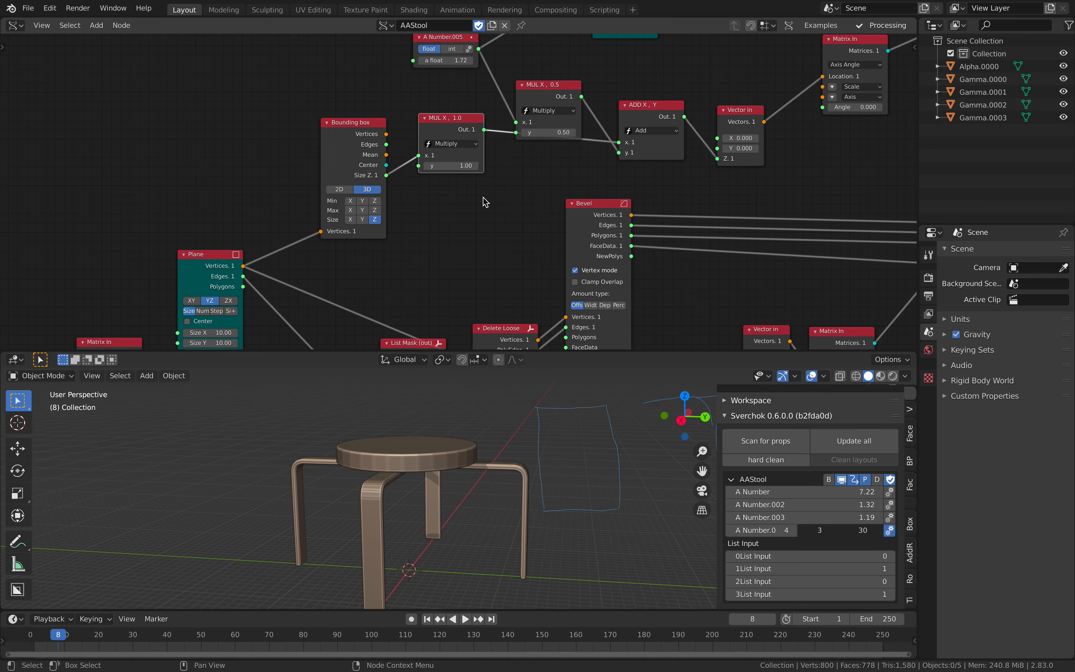
# - Move the Bevel node down closer to Delete Loose and nudge the Plane node
pyautogui.moveTo(483, 236); pyautogui.dragTo(493, 108, button='middle')
pyautogui.scroll(2, 492, 115)
pyautogui.moveTo(521, 167); pyautogui.dragTo(520, 169)
pyautogui.moveTo(557, 137); pyautogui.dragTo(539, 151, button='middle')
pyautogui.scroll(-1, 539, 151)
pyautogui.moveTo(580, 98); pyautogui.dragTo(578, 128)
pyautogui.moveTo(187, 102); pyautogui.dragTo(183, 102)
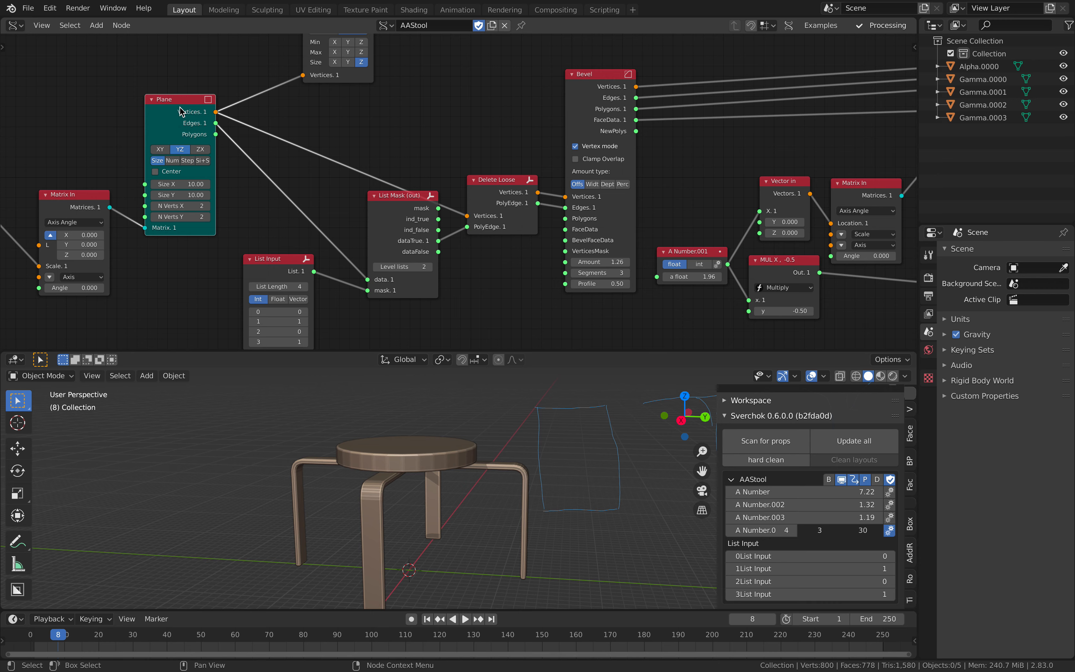
# - Set items 0 and 2 of the List Input node to 1 and look at the legs from a lower angle
pyautogui.moveTo(336, 295); pyautogui.dragTo(321, 218, button='middle')
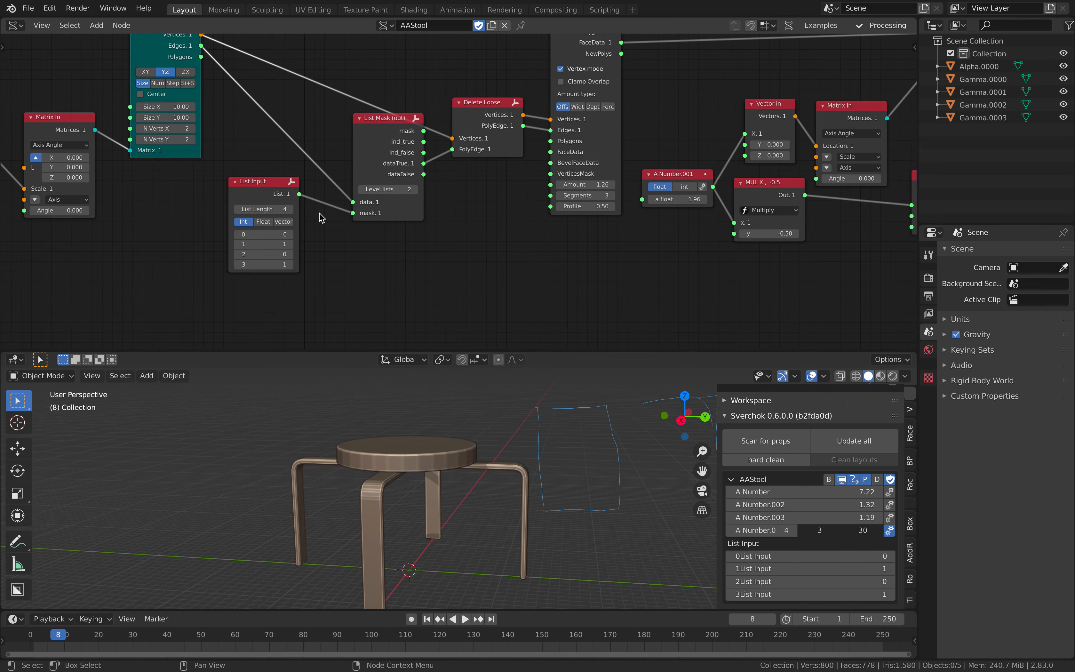
pyautogui.click(290, 234)
pyautogui.click(288, 254)
pyautogui.moveTo(400, 422); pyautogui.dragTo(400, 378, button='middle')
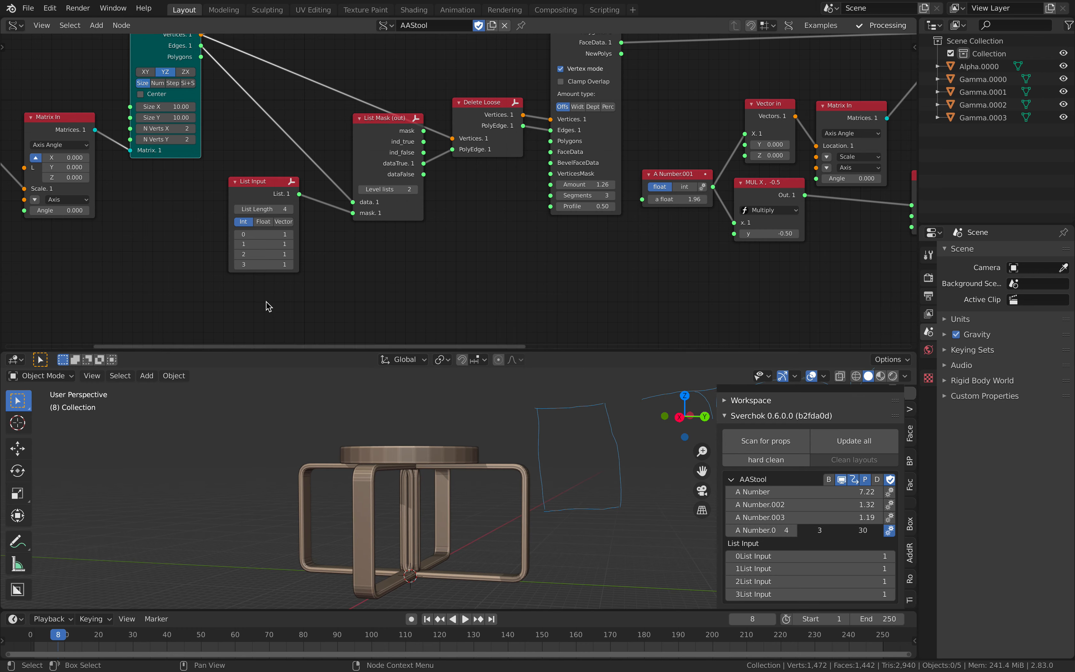
# - Reposition the List Input, List Mask and Delete Loose nodes between Plane and Bevel
pyautogui.moveTo(272, 180); pyautogui.dragTo(264, 209)
pyautogui.moveTo(362, 137); pyautogui.dragTo(352, 147)
pyautogui.moveTo(352, 147); pyautogui.dragTo(351, 167, button='middle')
pyautogui.scroll(-1, 185, 112)
pyautogui.moveTo(462, 128); pyautogui.dragTo(447, 110)
pyautogui.moveTo(394, 151); pyautogui.dragTo(390, 147)
pyautogui.moveTo(469, 118); pyautogui.dragTo(472, 124)
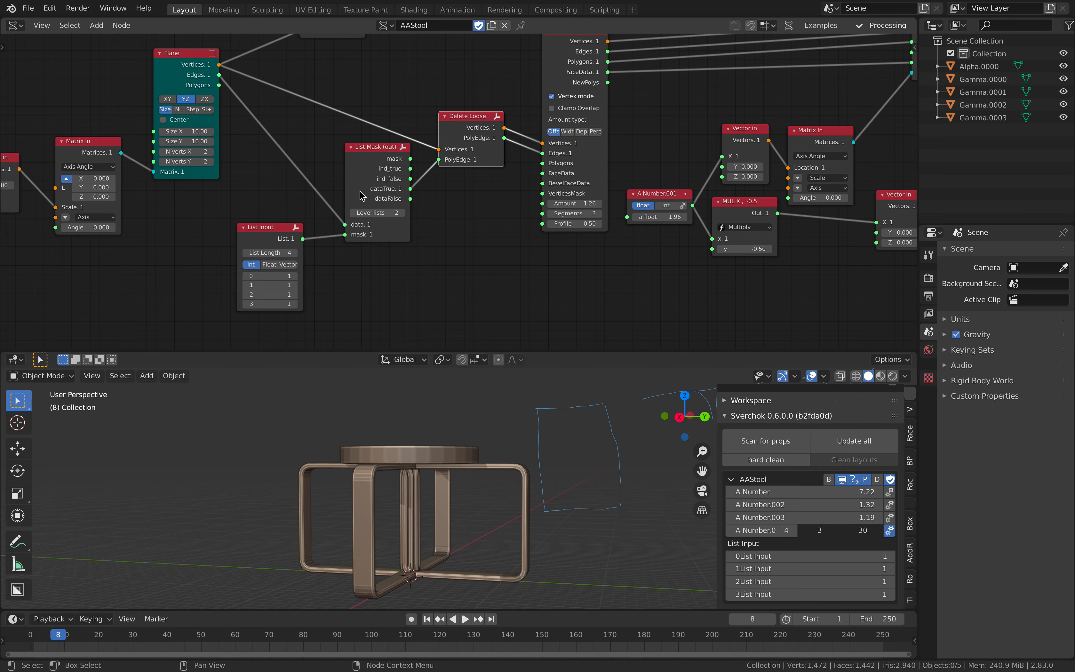
pyautogui.scroll(1, 433, 110)
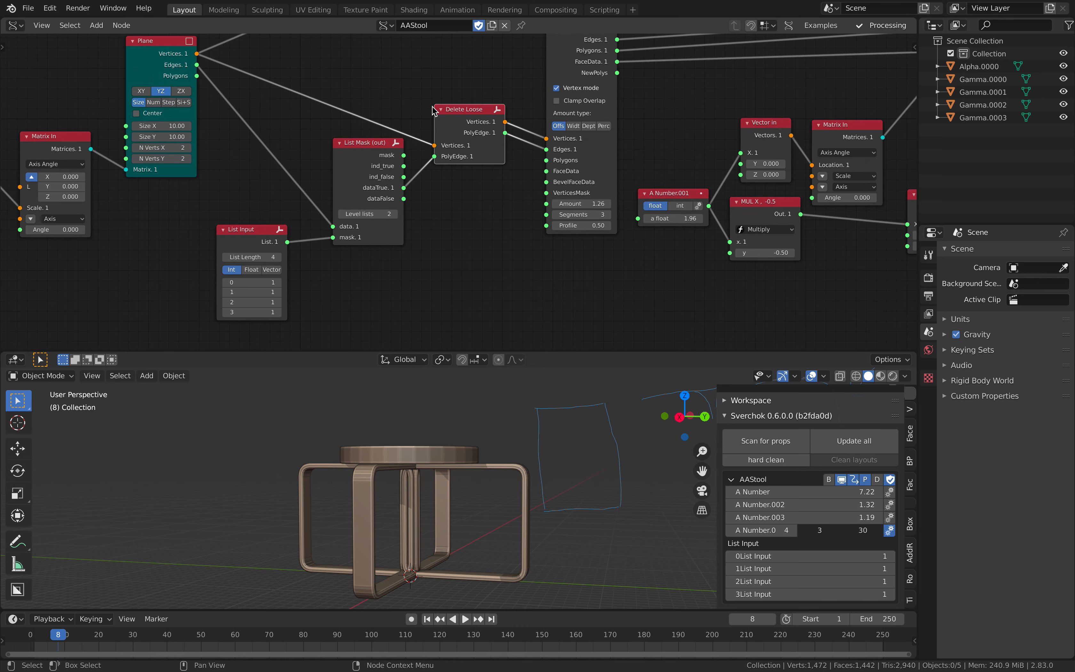
# - Set items 0 and 2 of the List Input node to 0, keeping item 1 at 1
pyautogui.click(226, 283)
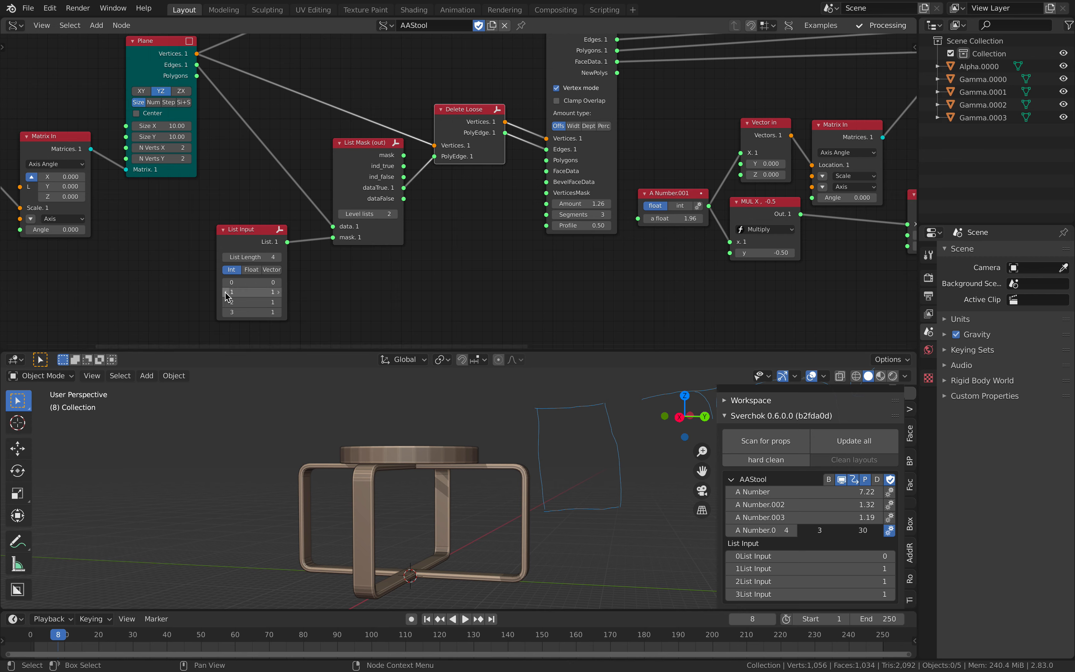
pyautogui.click(225, 292)
pyautogui.click(278, 293)
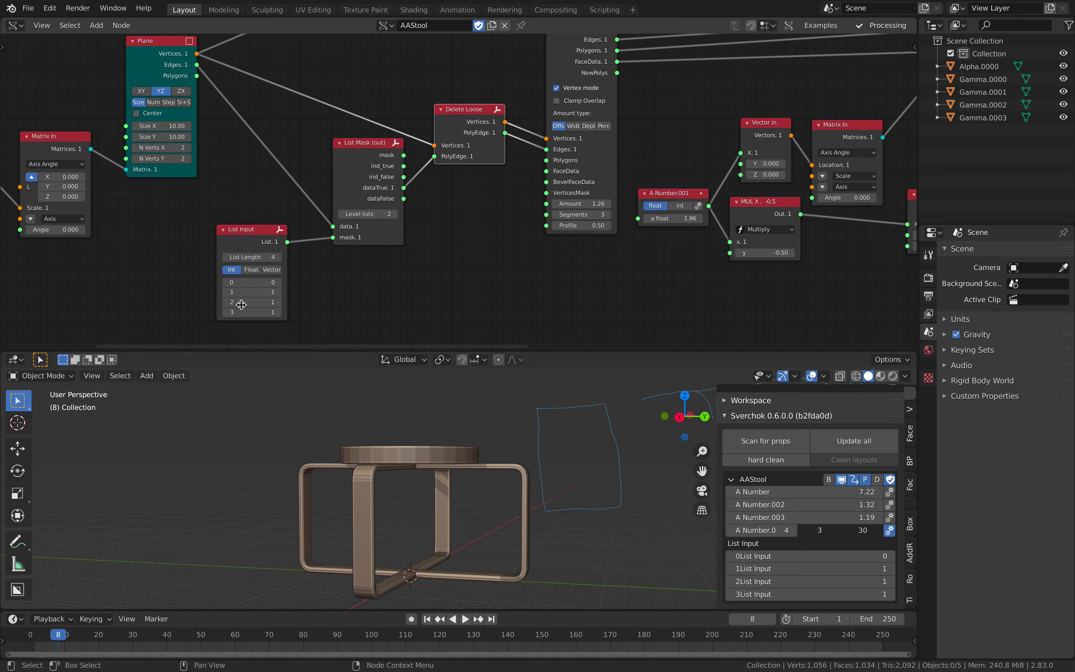
pyautogui.click(225, 304)
pyautogui.moveTo(445, 473); pyautogui.dragTo(399, 505, button='middle')
# - Set the Bevel node's Amount to 8.90 and view the legs from another angle
pyautogui.moveTo(460, 99); pyautogui.dragTo(316, 156, button='middle')
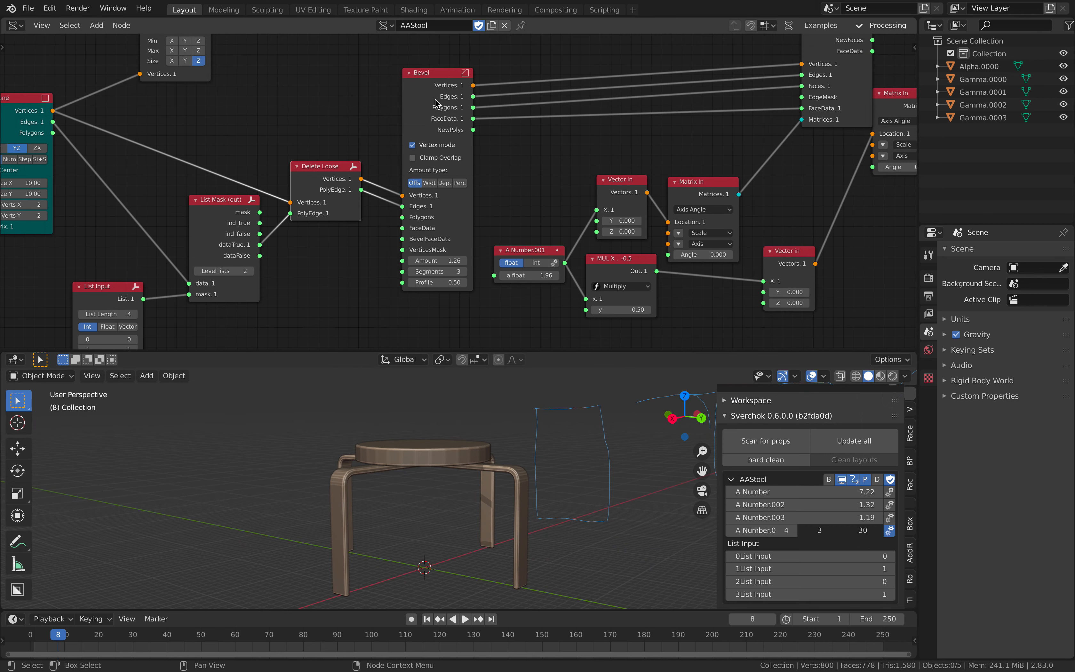
pyautogui.moveTo(453, 109); pyautogui.dragTo(446, 108)
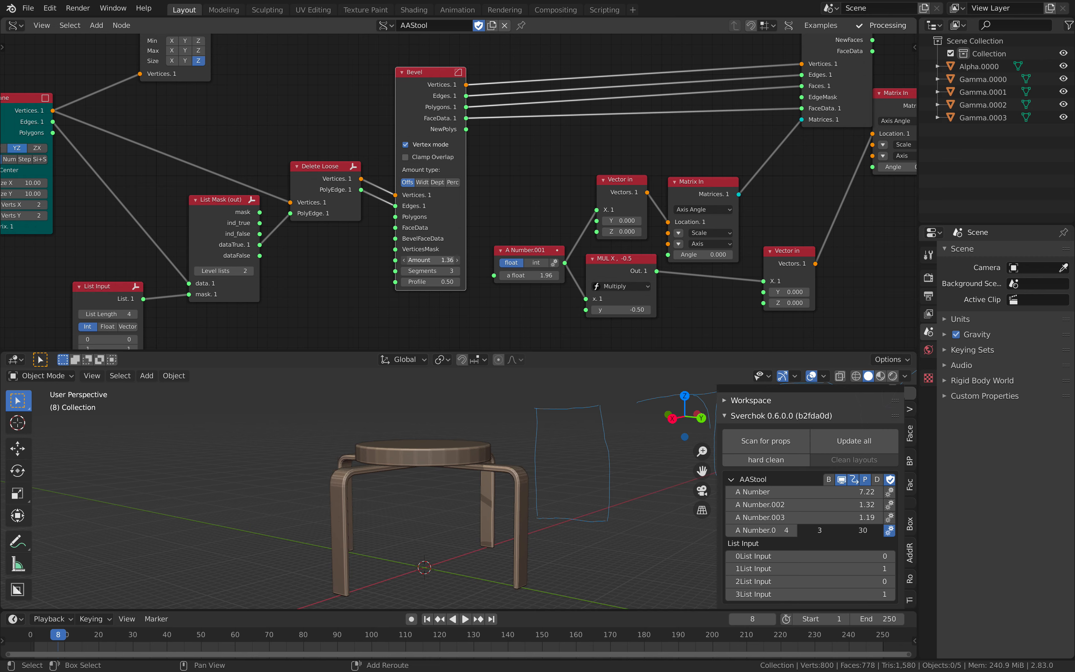
pyautogui.moveTo(430, 259); pyautogui.dragTo(471, 260)
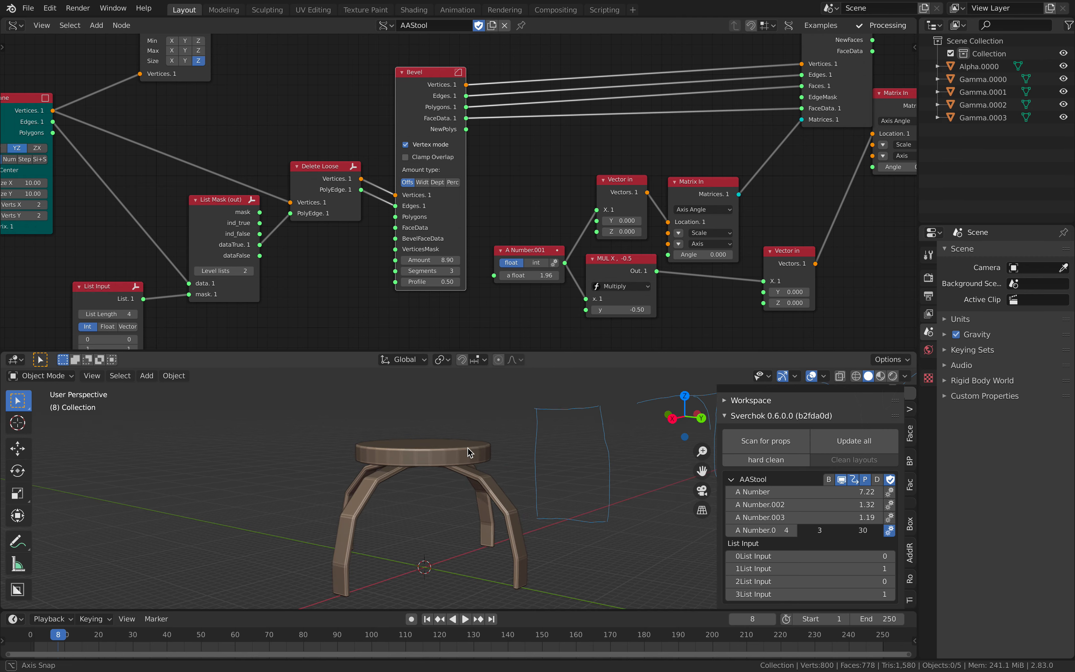
pyautogui.moveTo(436, 449); pyautogui.dragTo(488, 449, button='middle')
# - Set the Bevel node's Amount to 2.50
pyautogui.moveTo(438, 260); pyautogui.dragTo(442, 261)
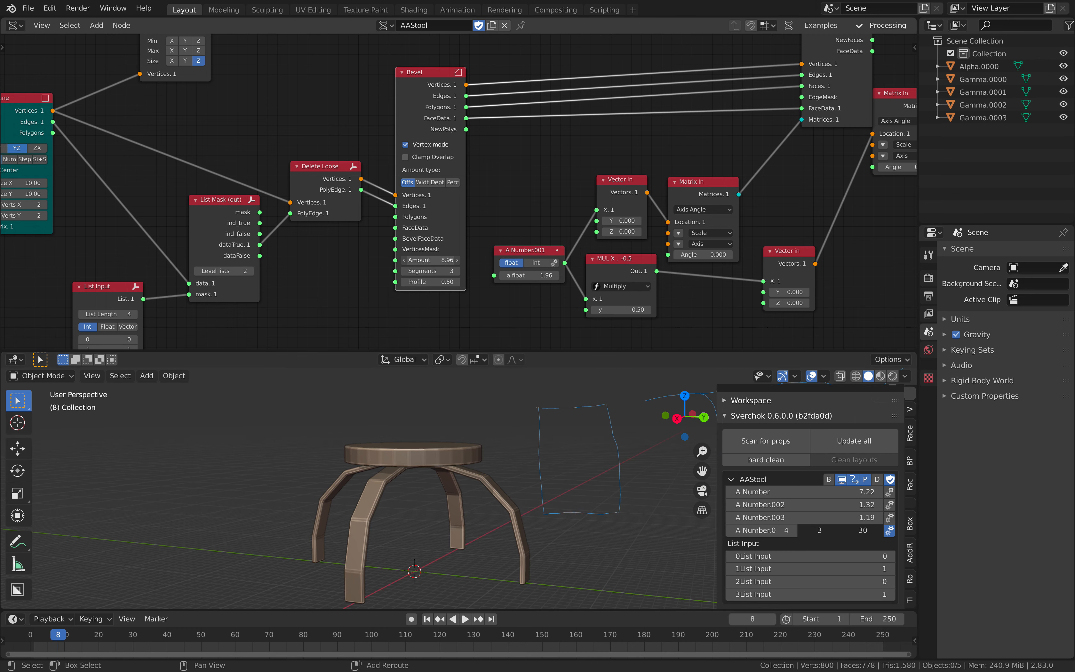
pyautogui.moveTo(417, 267); pyautogui.dragTo(453, 233, button='middle')
pyautogui.scroll(-1, 363, 185)
pyautogui.moveTo(363, 185); pyautogui.dragTo(164, 214, button='middle')
pyautogui.moveTo(457, 524); pyautogui.dragTo(477, 549, button='middle')
pyautogui.moveTo(264, 252); pyautogui.dragTo(2, 247)
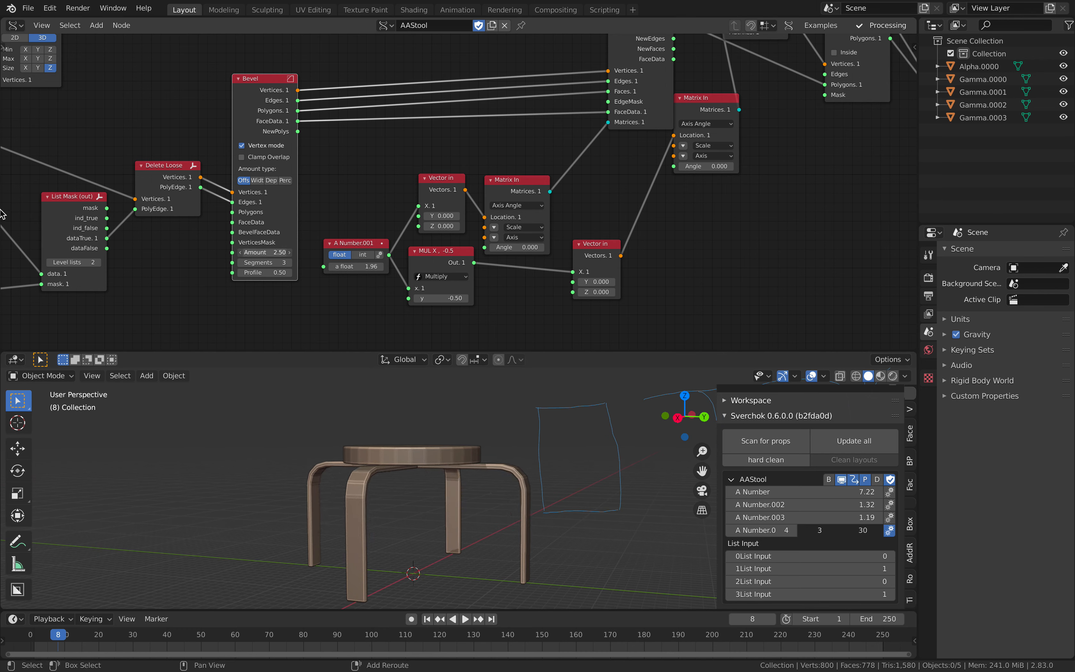
# - Move the Extrude Edges node slightly closer to the legs' Bevel node
pyautogui.moveTo(3, 213); pyautogui.dragTo(410, 245, button='middle')
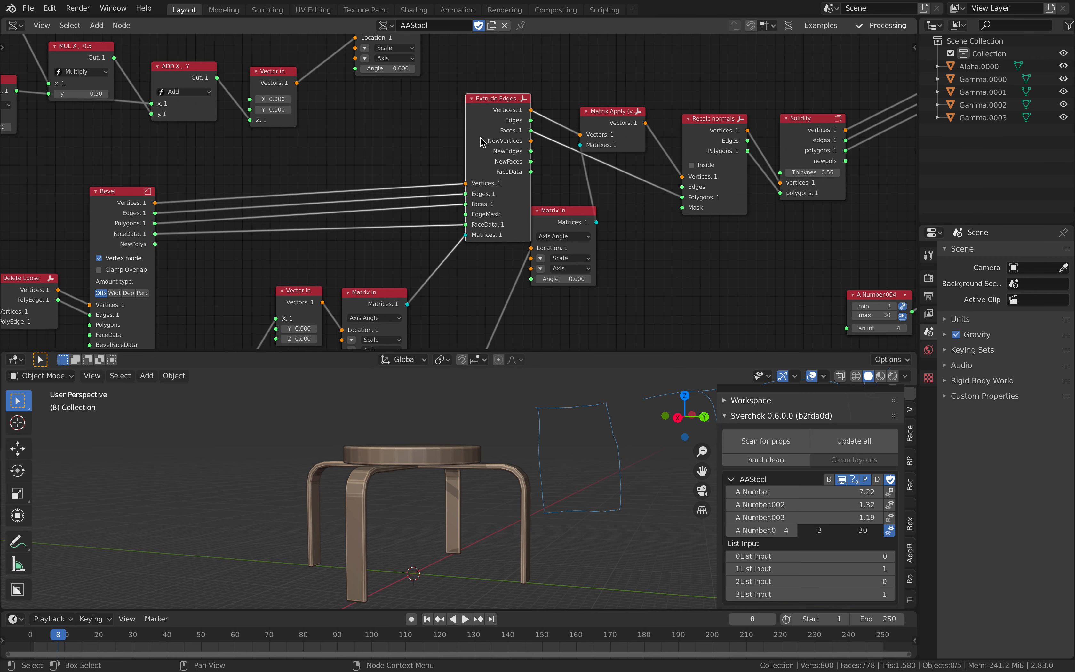
pyautogui.moveTo(481, 142); pyautogui.dragTo(462, 156)
pyautogui.moveTo(124, 184); pyautogui.dragTo(178, 146, button='middle')
pyautogui.moveTo(515, 70); pyautogui.dragTo(532, 77)
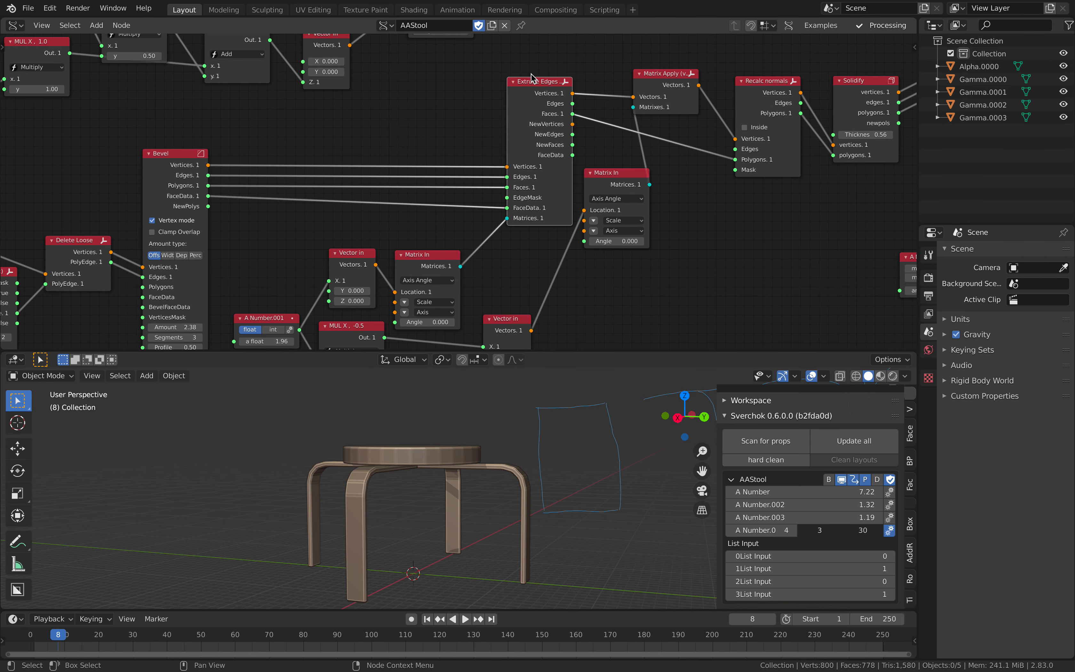
pyautogui.moveTo(459, 252); pyautogui.dragTo(489, 187, button='middle')
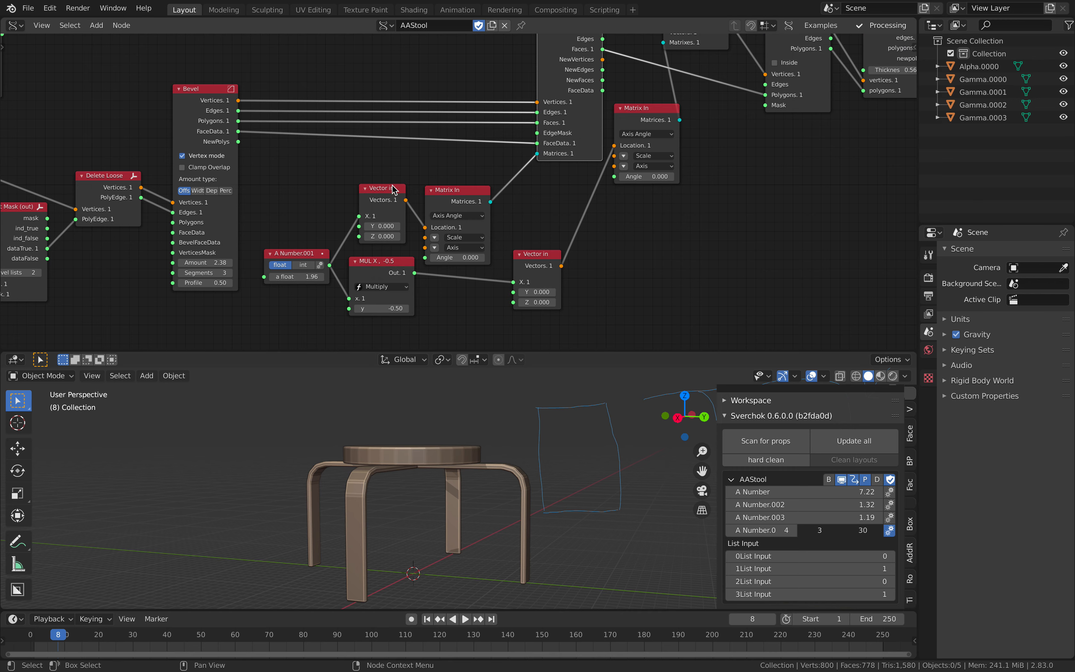
# - Nudge the A Number.001 and MUL X nodes and the Matrix In node that feeds Matrix Apply
pyautogui.moveTo(299, 256); pyautogui.dragTo(300, 260)
pyautogui.moveTo(386, 265); pyautogui.dragTo(390, 267)
pyautogui.moveTo(385, 201); pyautogui.dragTo(448, 185)
pyautogui.moveTo(650, 112); pyautogui.dragTo(597, 138, button='middle')
pyautogui.moveTo(597, 137); pyautogui.dragTo(600, 146)
pyautogui.moveTo(600, 146); pyautogui.dragTo(612, 151, button='middle')
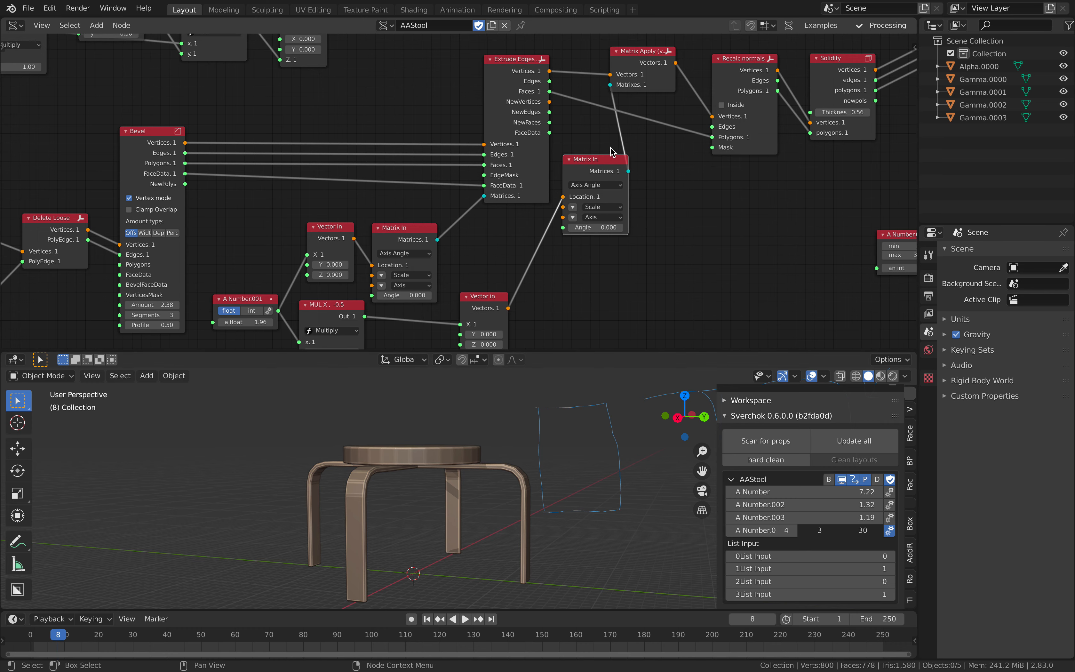
pyautogui.scroll(-1, 610, 67)
pyautogui.moveTo(599, 99); pyautogui.dragTo(599, 98, button='middle')
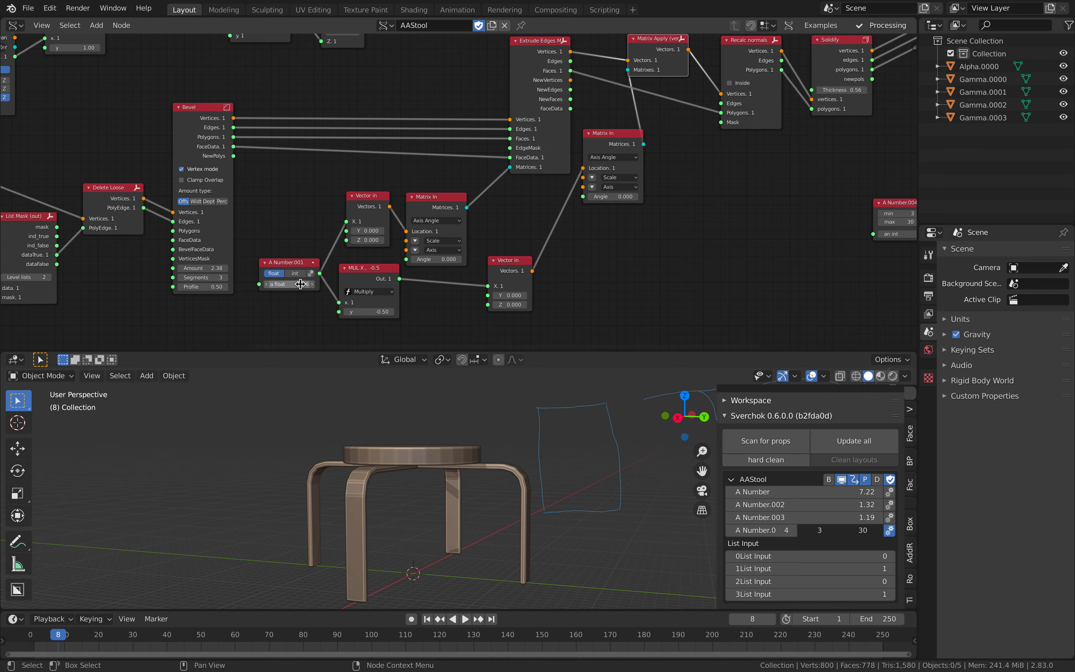
# - Set the leg width's multiplier y to 1 and raise A Number.001 to 8.88
pyautogui.moveTo(291, 284); pyautogui.dragTo(302, 284)
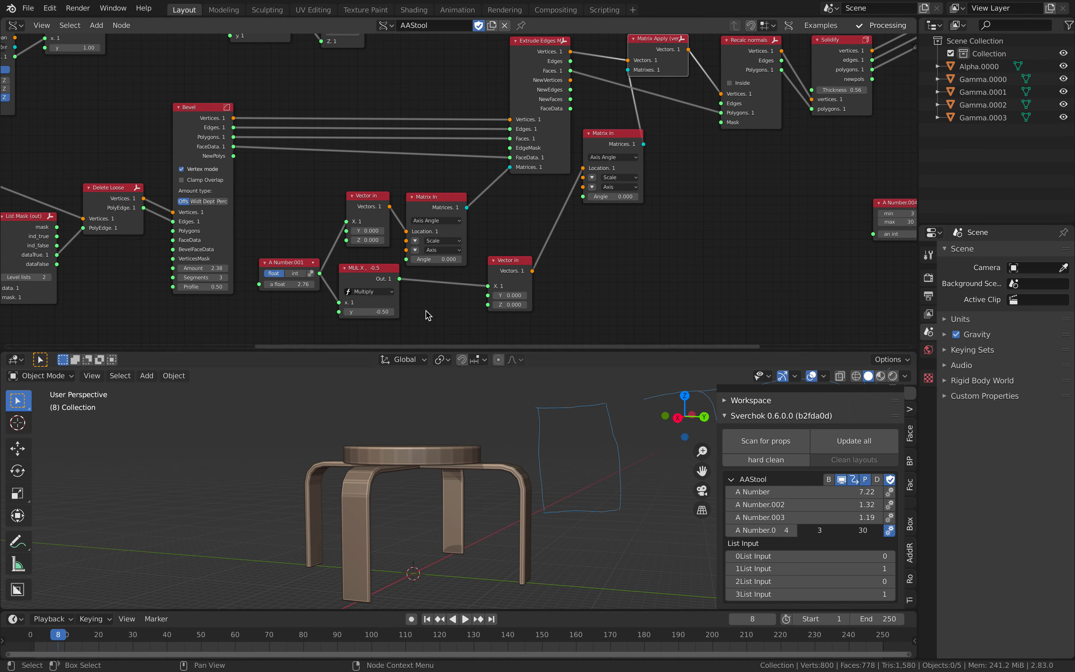
pyautogui.click(378, 311)
pyautogui.write('1')
pyautogui.press('Return')
pyautogui.moveTo(291, 284); pyautogui.dragTo(340, 284)
pyautogui.moveTo(290, 284); pyautogui.dragTo(357, 266)
# - Set the leg width's multiplier y to -0.5 and A Number.001 to 2.10
pyautogui.moveTo(377, 317); pyautogui.dragTo(404, 246, button='middle')
pyautogui.scroll(1, 405, 245)
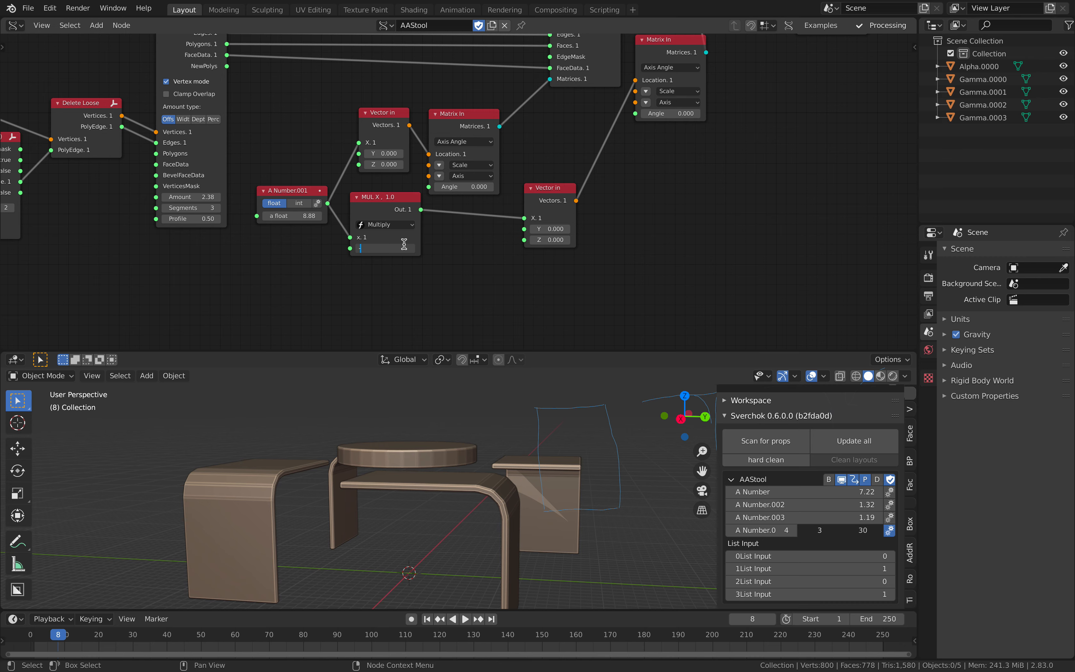
pyautogui.press('Return')
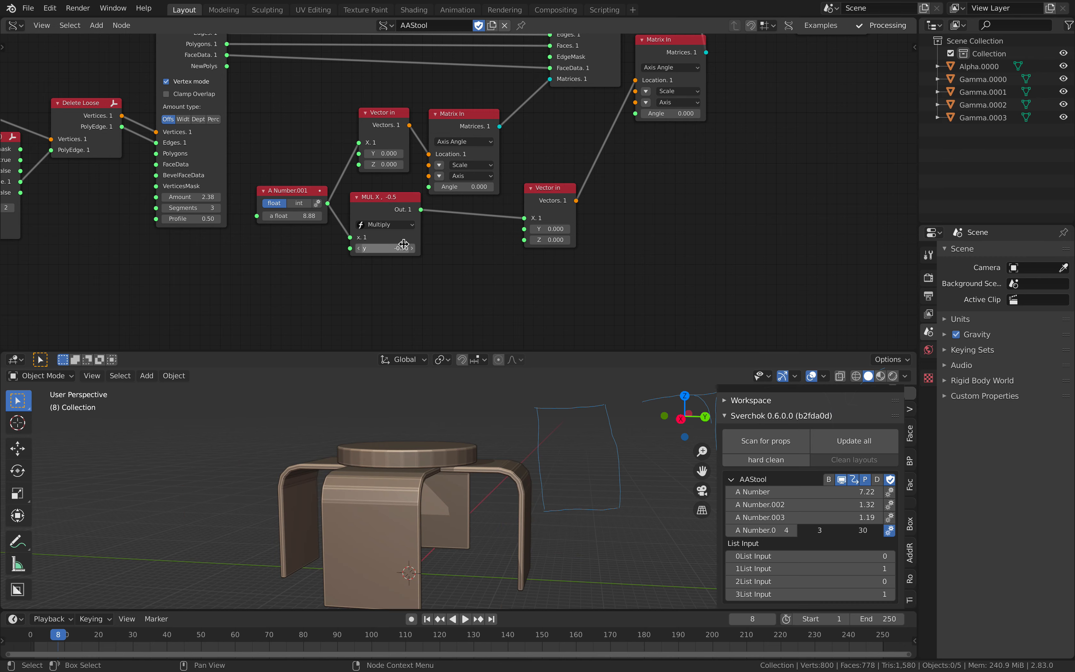
pyautogui.moveTo(293, 215)
pyautogui.mouseDown()
pyautogui.moveTo(269, 216)
pyautogui.moveTo(284, 215)
pyautogui.mouseUp()
pyautogui.moveTo(404, 133); pyautogui.dragTo(390, 164, button='middle')
pyautogui.moveTo(441, 146); pyautogui.dragTo(443, 142)
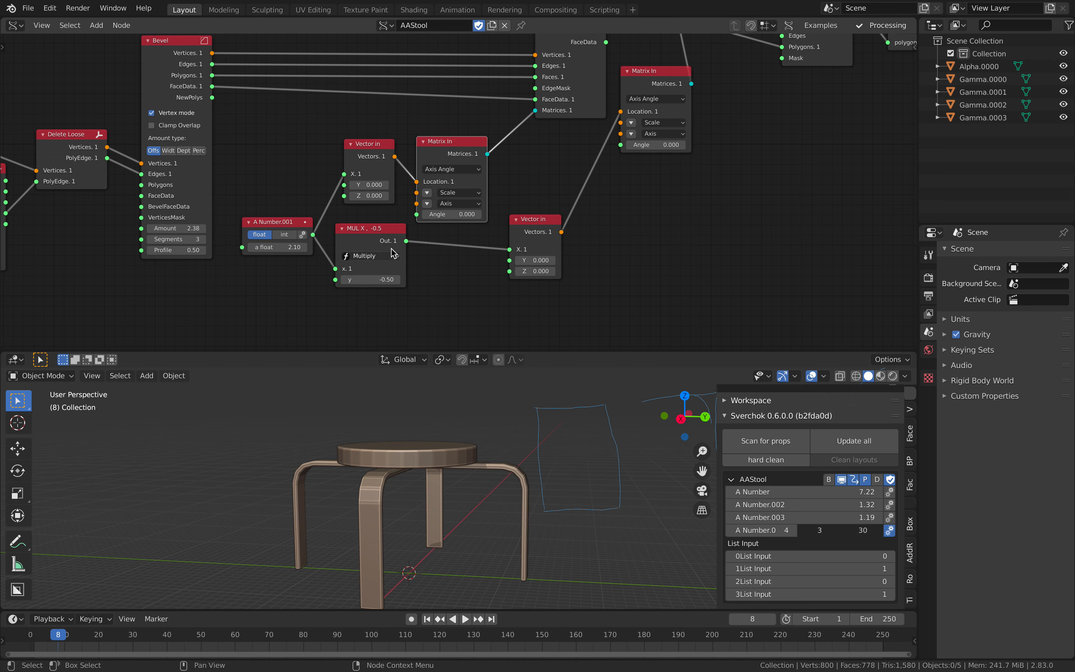
# - Reposition the Vector in, Matrix In and Matrix Apply nodes downstream of the leg width multiplier
pyautogui.moveTo(535, 226); pyautogui.dragTo(518, 236)
pyautogui.moveTo(632, 73); pyautogui.dragTo(466, 138, button='middle')
pyautogui.moveTo(473, 143); pyautogui.dragTo(476, 147)
pyautogui.moveTo(526, 80); pyautogui.dragTo(472, 145, button='middle')
pyautogui.scroll(-1, 473, 145)
pyautogui.moveTo(475, 107); pyautogui.dragTo(501, 111)
pyautogui.moveTo(447, 216); pyautogui.dragTo(437, 253)
pyautogui.moveTo(433, 232); pyautogui.dragTo(485, 151, button='middle')
pyautogui.scroll(-1, 328, 227)
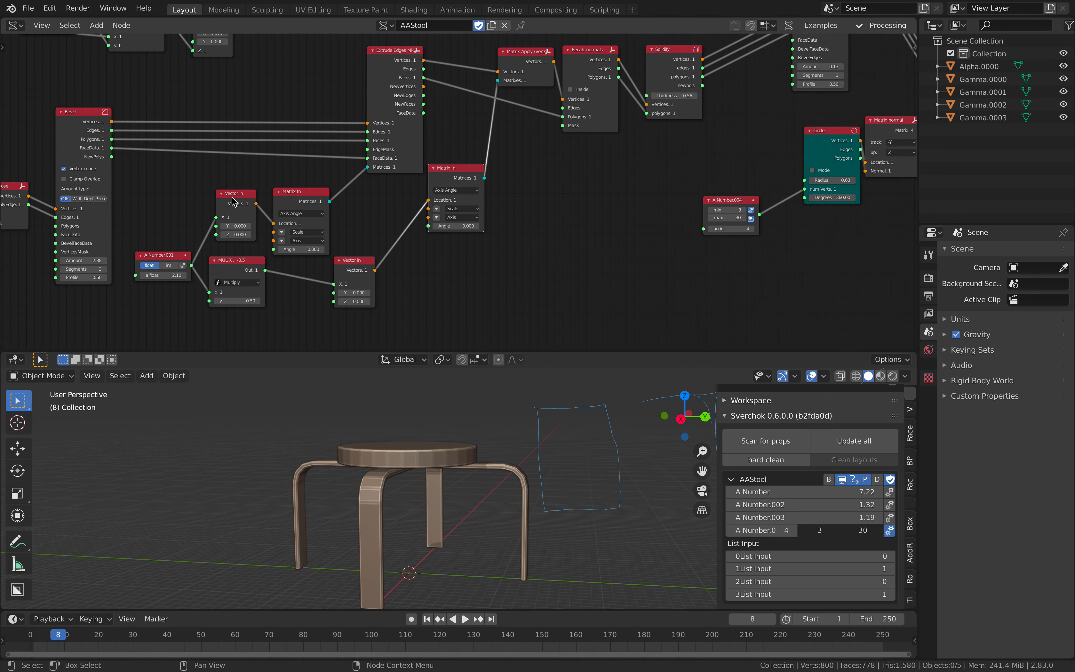
pyautogui.click(240, 266)
pyautogui.moveTo(525, 77); pyautogui.dragTo(493, 109, button='middle')
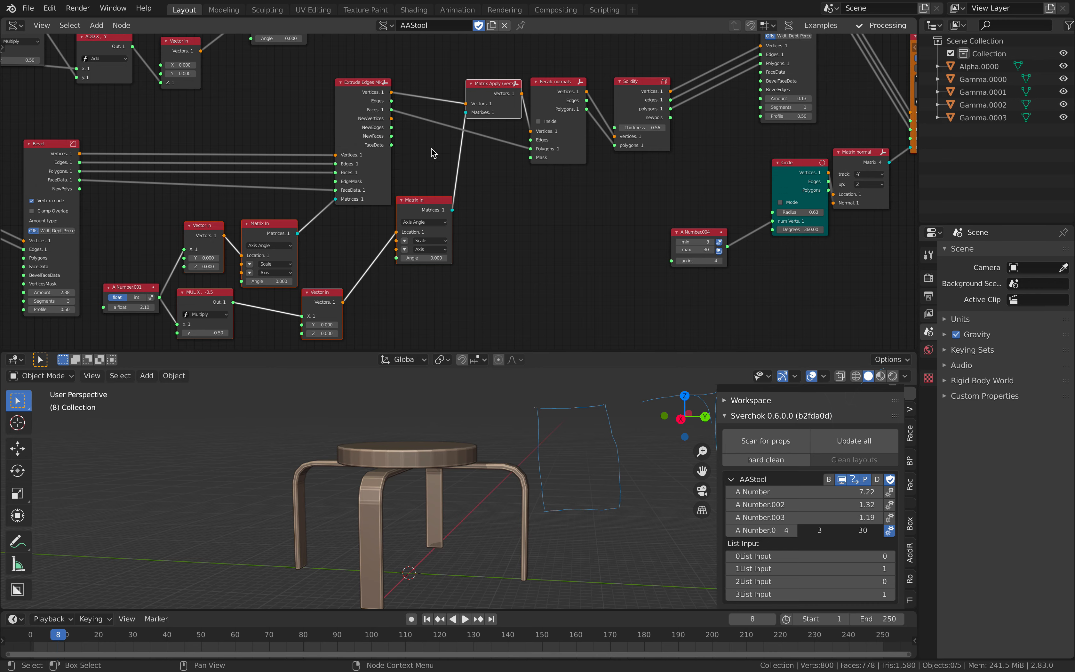
# - Try a Solidify Thickness of 9.02 on the legs, and settle on 0.68
pyautogui.moveTo(431, 147); pyautogui.dragTo(375, 156, button='middle')
pyautogui.moveTo(492, 93); pyautogui.dragTo(496, 98)
pyautogui.scroll(3, 496, 98)
pyautogui.moveTo(497, 97); pyautogui.dragTo(423, 156, button='middle')
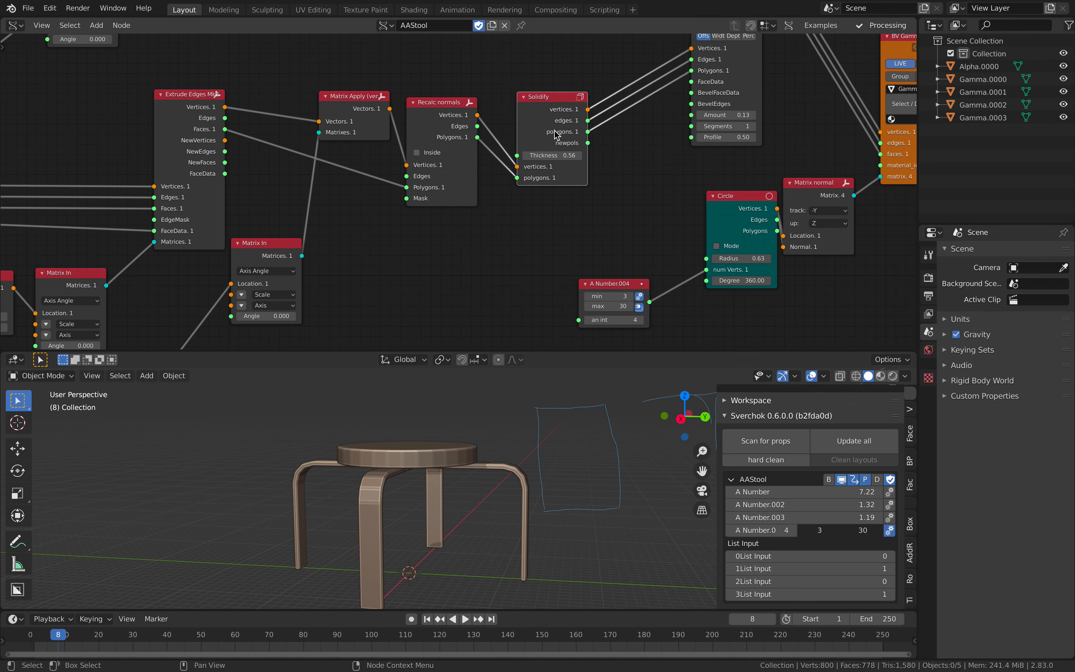
pyautogui.moveTo(552, 155); pyautogui.dragTo(824, 155)
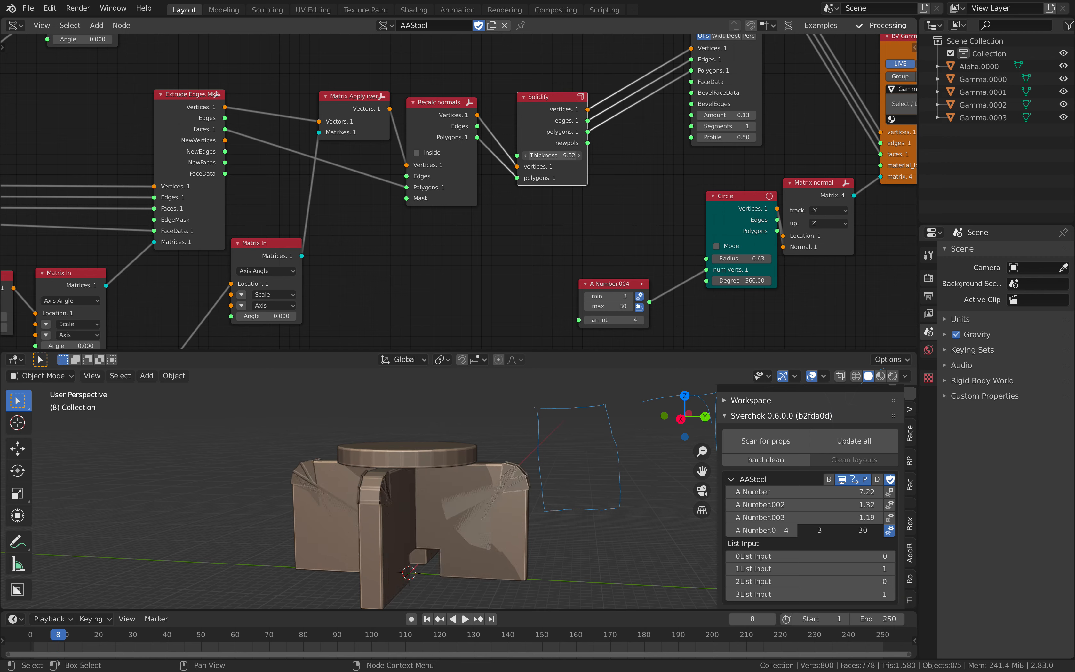
pyautogui.moveTo(992, 155); pyautogui.dragTo(568, 156)
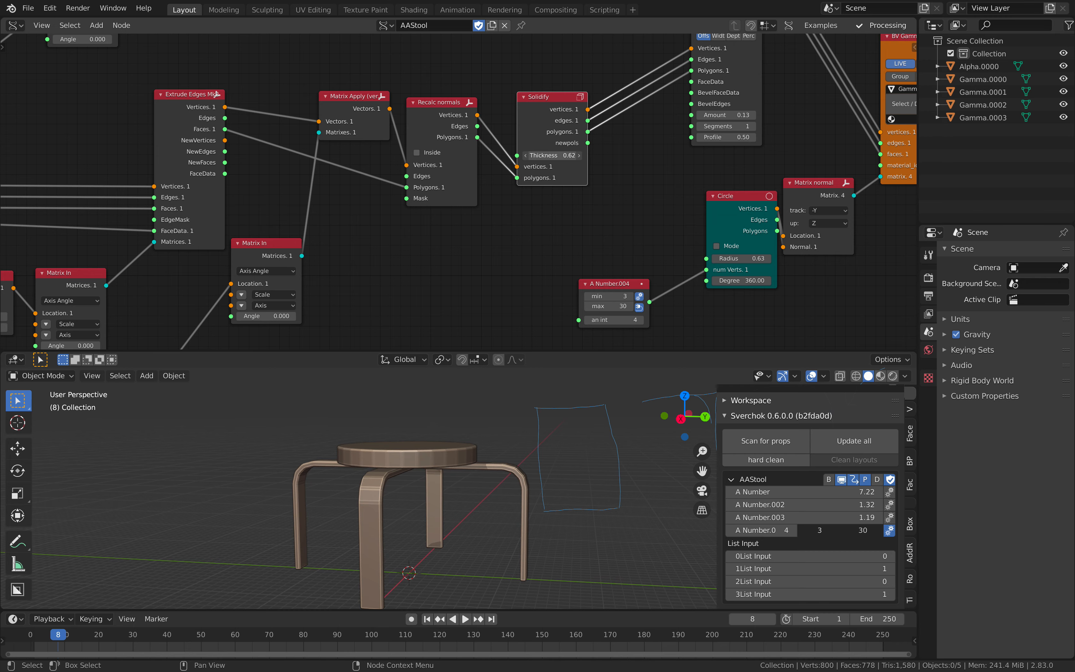
pyautogui.moveTo(496, 396); pyautogui.dragTo(485, 417, button='middle')
# - Try an Amount of 0.32 on the Bevel node after Solidify and return it to 0.13
pyautogui.scroll(-3, 578, 159)
pyautogui.moveTo(579, 159); pyautogui.dragTo(417, 238, button='middle')
pyautogui.moveTo(371, 200); pyautogui.dragTo(372, 190)
pyautogui.moveTo(435, 112); pyautogui.dragTo(409, 156, button='middle')
pyautogui.moveTo(480, 114); pyautogui.dragTo(473, 121)
pyautogui.moveTo(488, 241); pyautogui.dragTo(460, 194, button='middle')
pyautogui.scroll(2, 459, 198)
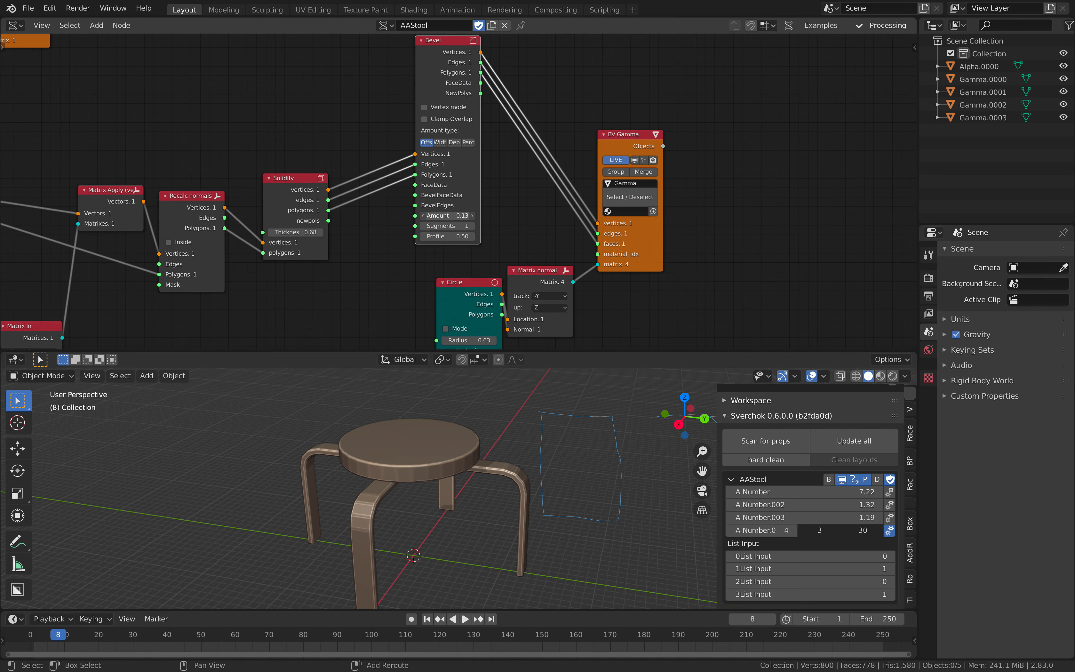
pyautogui.moveTo(447, 215); pyautogui.dragTo(429, 215)
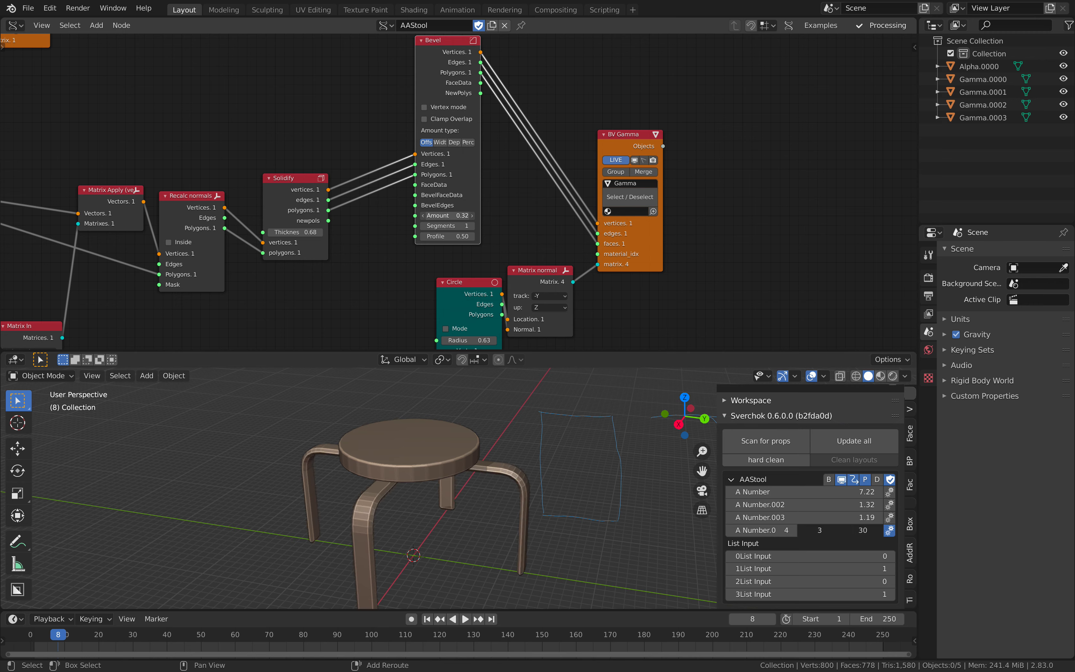
pyautogui.moveTo(496, 451); pyautogui.dragTo(439, 442, button='middle')
# - Reposition the BV Gamma, Matrix normal, Circle and A Number.004 nodes at the end of the leg branch
pyautogui.moveTo(618, 137); pyautogui.dragTo(646, 85)
pyautogui.moveTo(571, 228); pyautogui.dragTo(577, 154, button='middle')
pyautogui.moveTo(550, 192); pyautogui.dragTo(613, 155)
pyautogui.moveTo(499, 206); pyautogui.dragTo(512, 189)
pyautogui.moveTo(508, 178); pyautogui.dragTo(537, 146, button='middle')
pyautogui.moveTo(393, 261); pyautogui.dragTo(402, 253)
# - Set the leg count in A Number.004 to 8 and view the stool from another angle
pyautogui.click(417, 282)
pyautogui.click(417, 282)
pyautogui.click(418, 282)
pyautogui.click(418, 283)
pyautogui.moveTo(470, 445); pyautogui.dragTo(528, 485, button='middle')
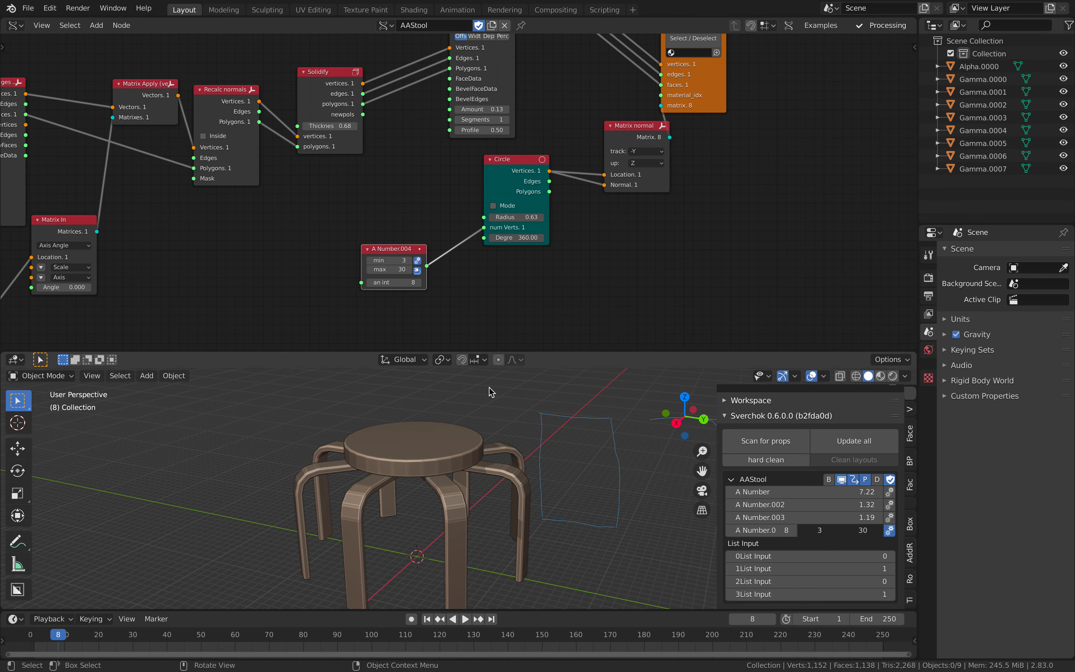
# - Set the leg count in A Number.004 to 6 and view the stool from above
pyautogui.click(373, 287)
pyautogui.click(373, 287)
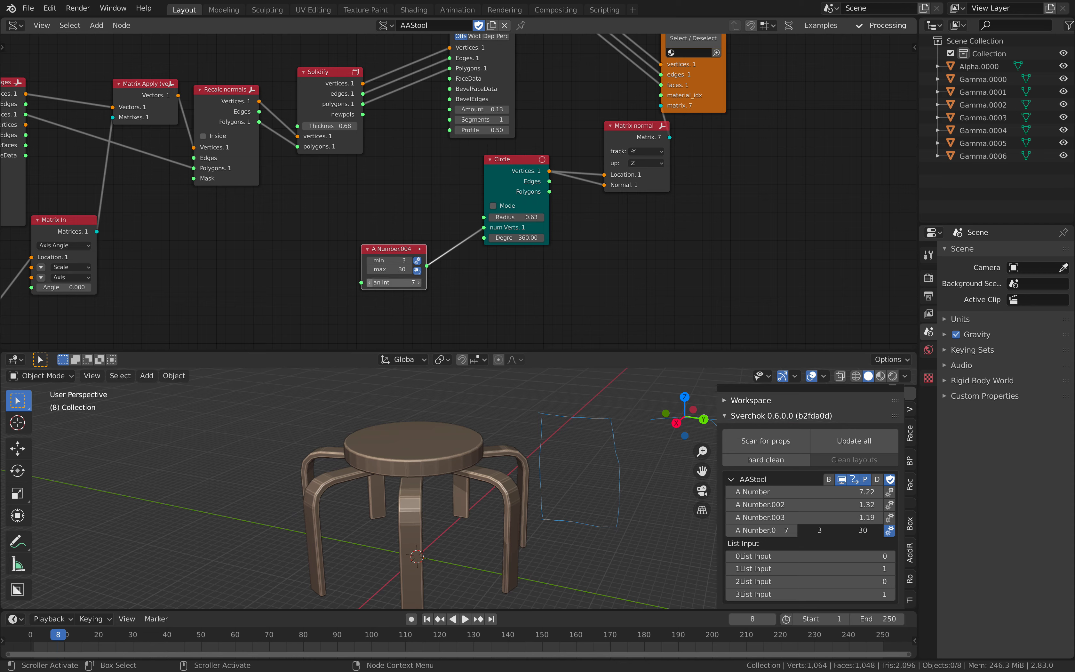
pyautogui.click(373, 287)
pyautogui.click(373, 287)
pyautogui.click(418, 282)
pyautogui.click(418, 282)
pyautogui.moveTo(528, 424); pyautogui.dragTo(476, 463, button='middle')
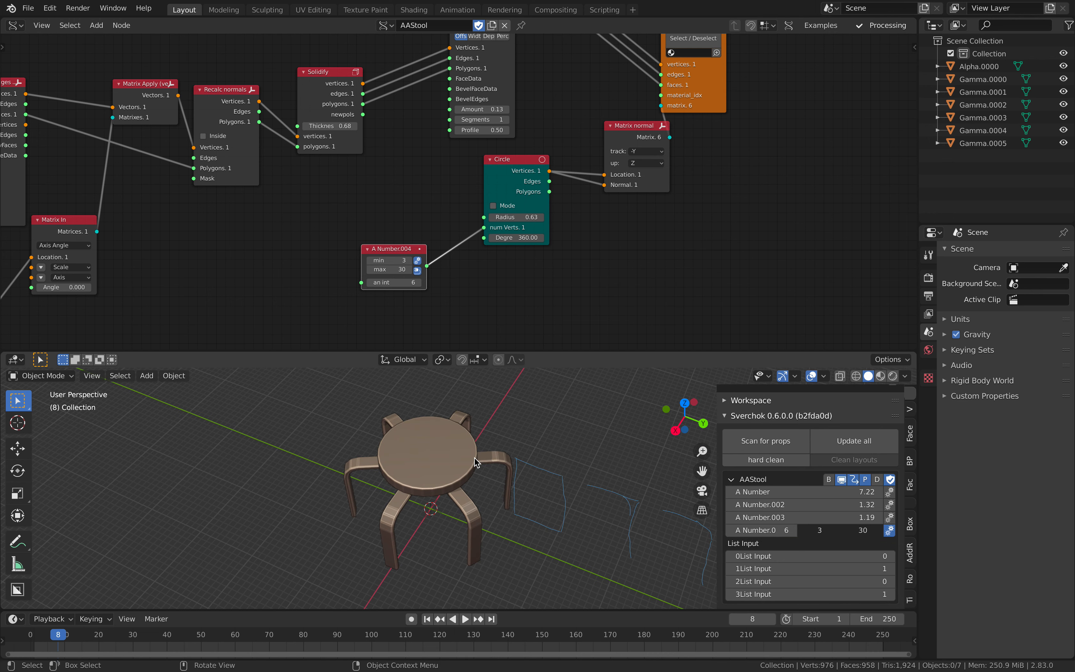
# - Move the seat branch's Matrix In node closer to its Vector in node
pyautogui.scroll(-2, 429, 165)
pyautogui.scroll(-1, 429, 165)
pyautogui.moveTo(350, 173); pyautogui.dragTo(652, 176, button='middle')
pyautogui.moveTo(440, 475); pyautogui.dragTo(465, 435, button='middle')
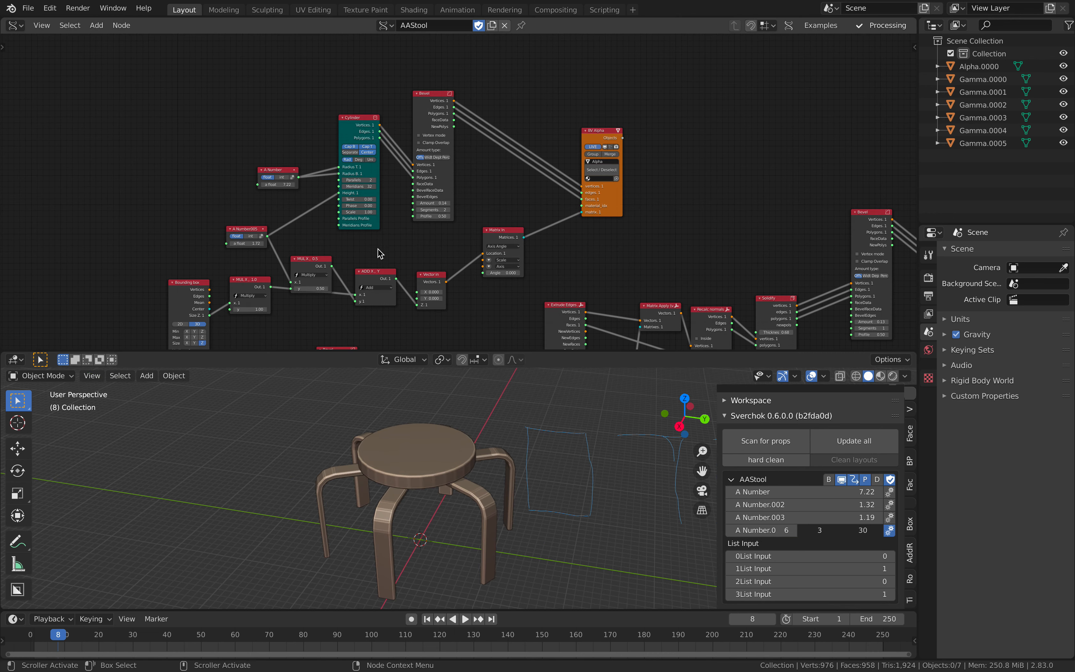
pyautogui.moveTo(403, 227); pyautogui.dragTo(411, 163, button='middle')
pyautogui.scroll(2, 412, 163)
pyautogui.moveTo(210, 222); pyautogui.dragTo(209, 251, button='middle')
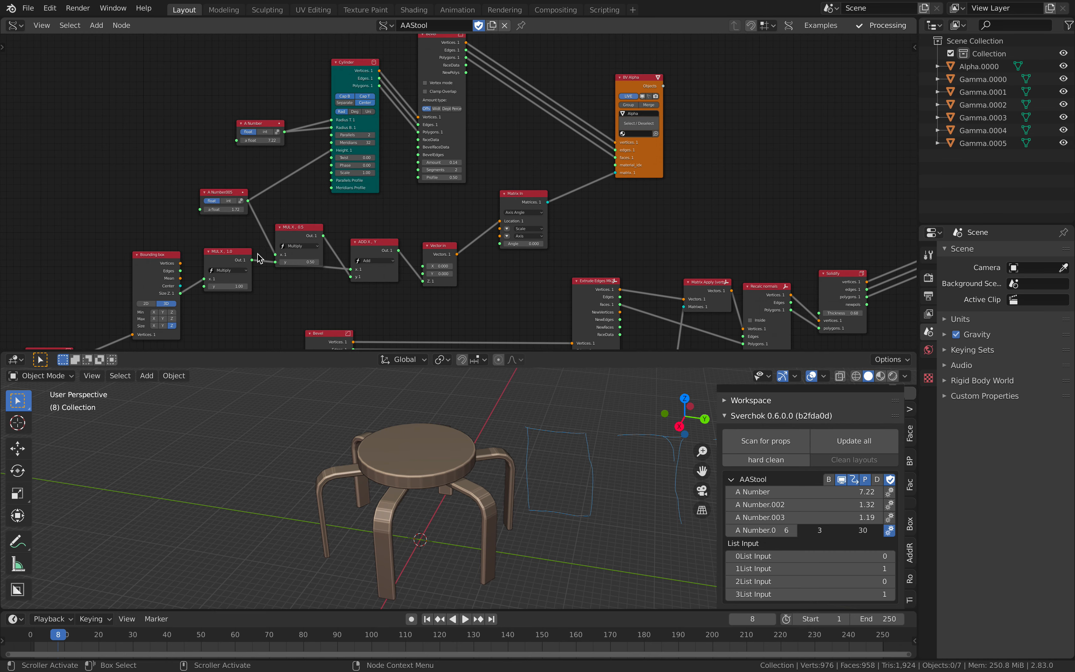
pyautogui.moveTo(508, 200); pyautogui.dragTo(496, 202)
pyautogui.moveTo(540, 212); pyautogui.dragTo(540, 224, button='middle')
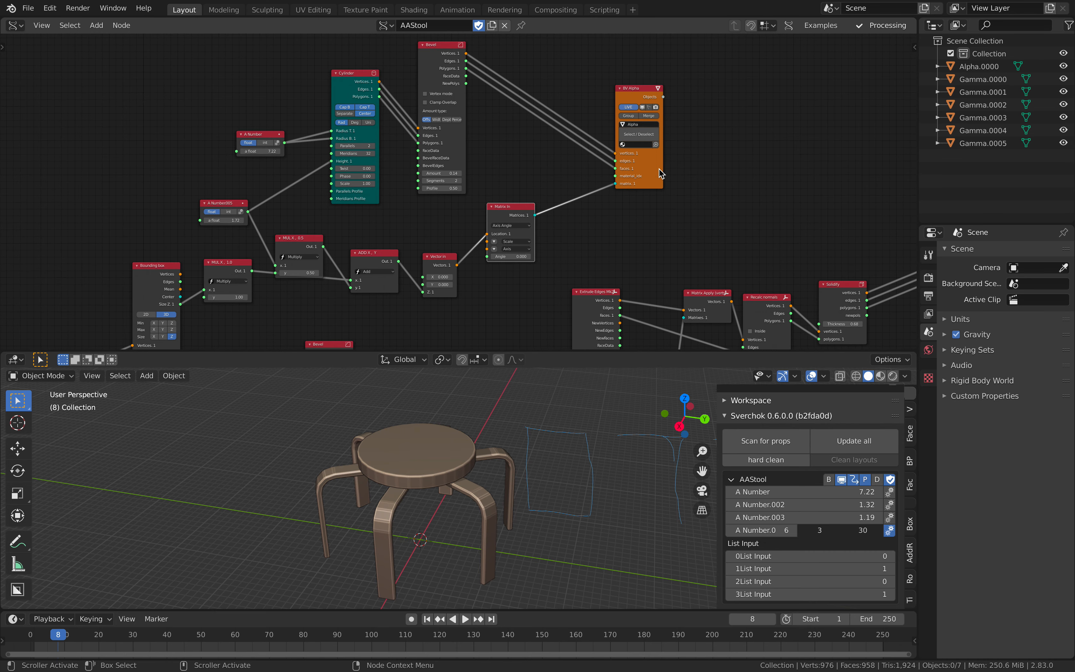
# - Reposition the seat branch's BV Alpha, Bevel and Cylinder nodes
pyautogui.moveTo(659, 171); pyautogui.dragTo(672, 171)
pyautogui.moveTo(650, 205); pyautogui.dragTo(655, 253, button='middle')
pyautogui.scroll(2, 619, 242)
pyautogui.moveTo(478, 75); pyautogui.dragTo(527, 72)
pyautogui.moveTo(381, 91); pyautogui.dragTo(412, 91)
# - Select the seat in the viewport, and after it one of the legs, viewing the stool from several angles
pyautogui.click(434, 446)
pyautogui.moveTo(435, 446); pyautogui.dragTo(449, 449, button='middle')
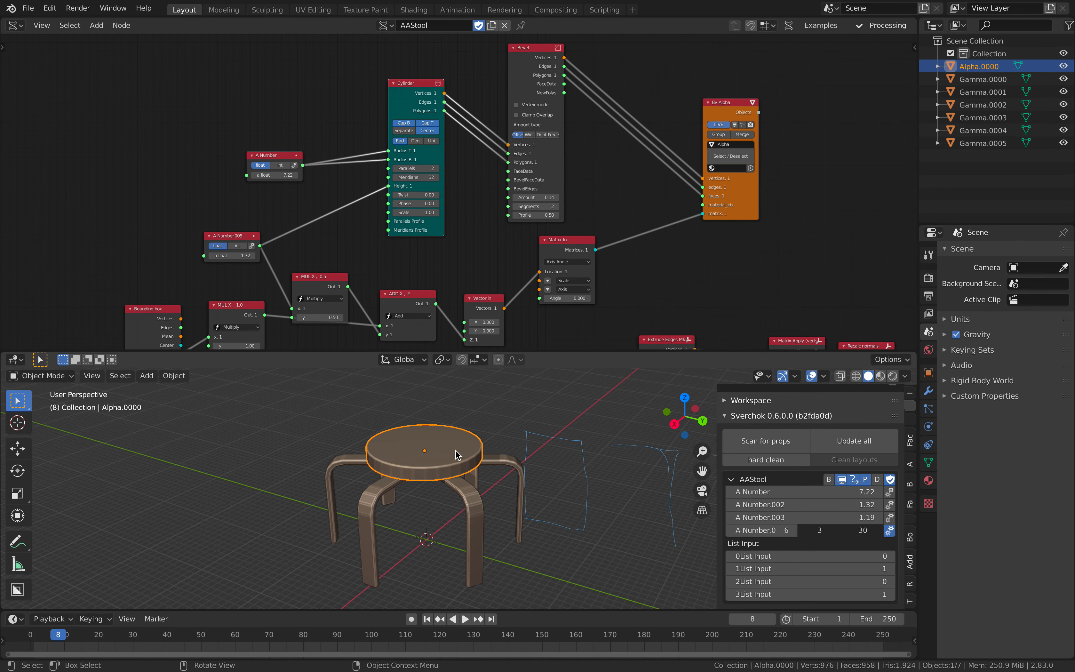
pyautogui.moveTo(293, 278); pyautogui.dragTo(330, 206, button='middle')
pyautogui.moveTo(438, 444); pyautogui.dragTo(449, 446, button='middle')
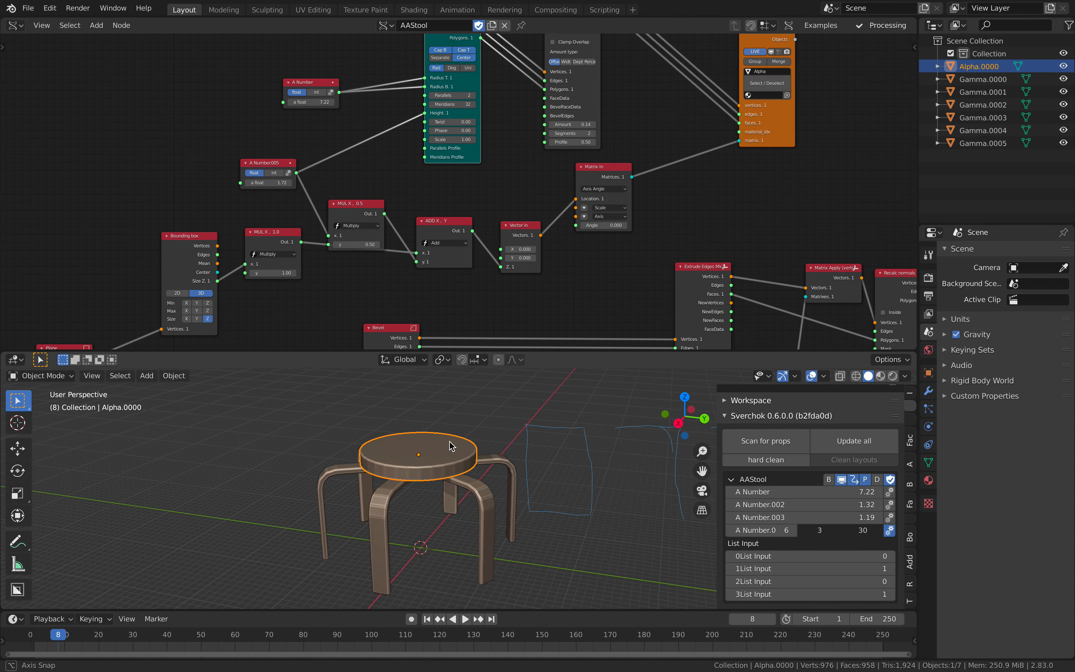
pyautogui.click(475, 491)
pyautogui.moveTo(376, 520); pyautogui.dragTo(398, 510, button='middle')
# - Move the Bounding box node away from the MUL X node toward the Plane node
pyautogui.scroll(2, 223, 257)
pyautogui.moveTo(224, 257); pyautogui.dragTo(218, 167, button='middle')
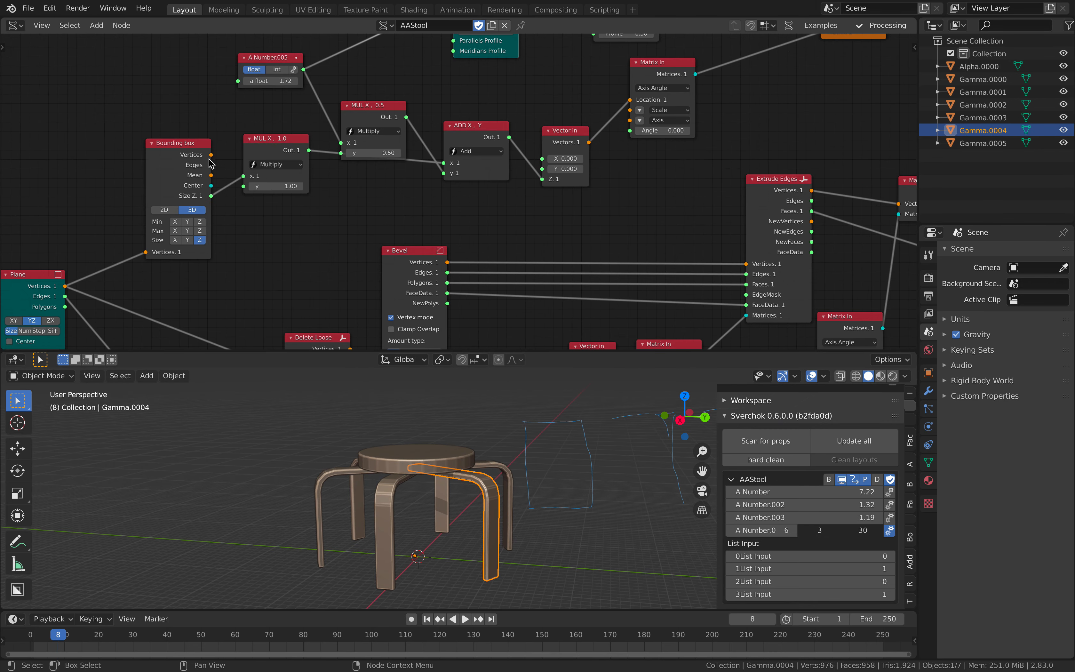
pyautogui.moveTo(121, 213); pyautogui.dragTo(280, 199, button='middle')
pyautogui.moveTo(184, 292); pyautogui.dragTo(199, 273, button='middle')
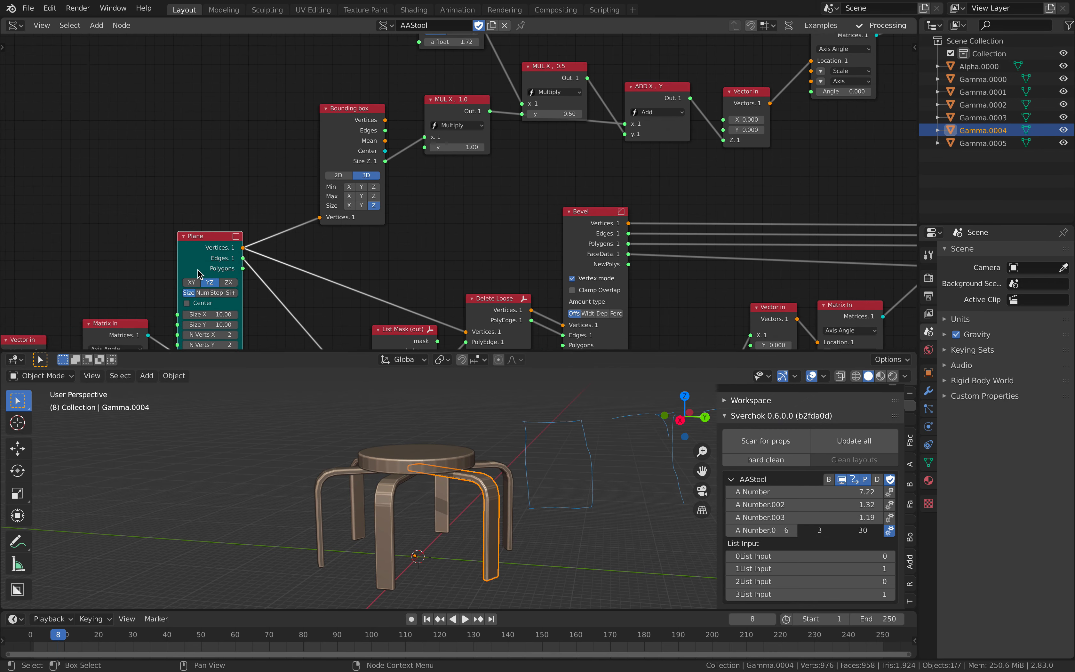
pyautogui.moveTo(337, 147); pyautogui.dragTo(319, 115)
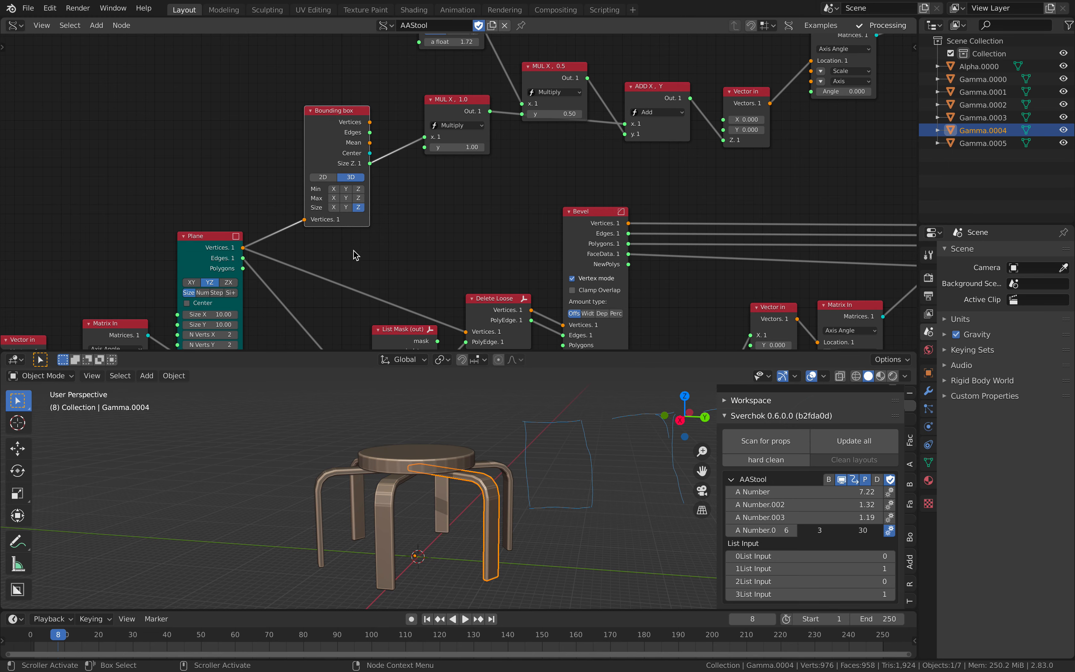
# - Reposition both MUL X nodes and the ADD X, Y node in the seat height chain
pyautogui.moveTo(406, 173); pyautogui.dragTo(258, 248, button='middle')
pyautogui.scroll(3, 222, 158)
pyautogui.scroll(-2, 299, 187)
pyautogui.moveTo(304, 186); pyautogui.dragTo(280, 189)
pyautogui.moveTo(409, 156); pyautogui.dragTo(412, 129)
pyautogui.moveTo(507, 176); pyautogui.dragTo(499, 165)
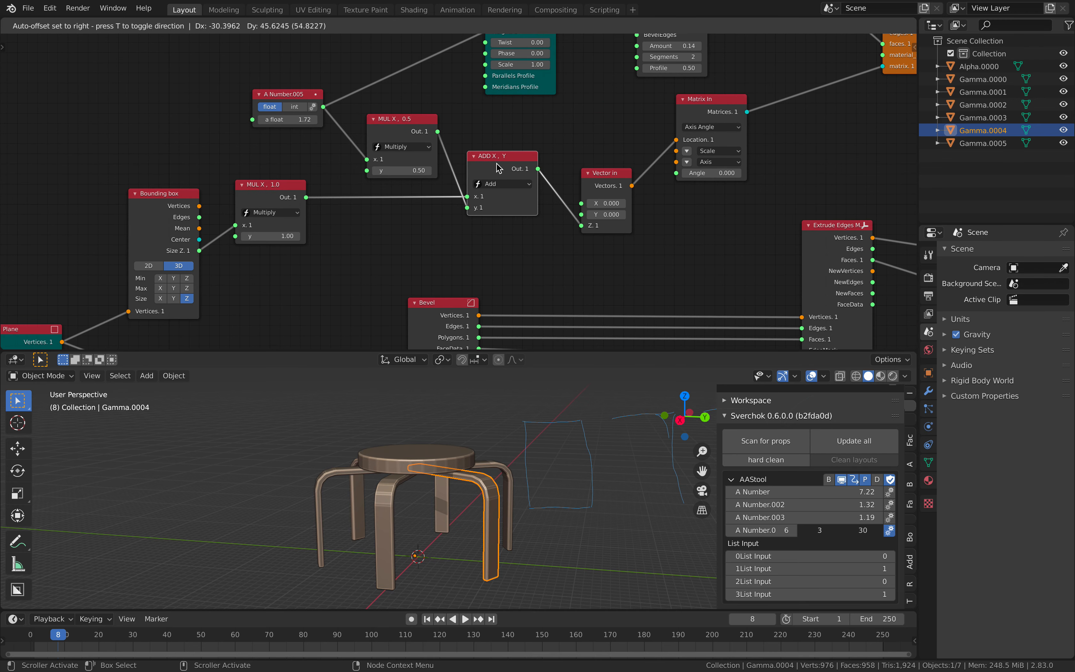
# - Select the seat and move the seat branch's Vector in, Matrix In and BV Alpha nodes closer together
pyautogui.moveTo(447, 123); pyautogui.dragTo(379, 178, button='middle')
pyautogui.moveTo(353, 221); pyautogui.dragTo(341, 245, button='middle')
pyautogui.click(420, 458)
pyautogui.moveTo(422, 462); pyautogui.dragTo(402, 466, button='middle')
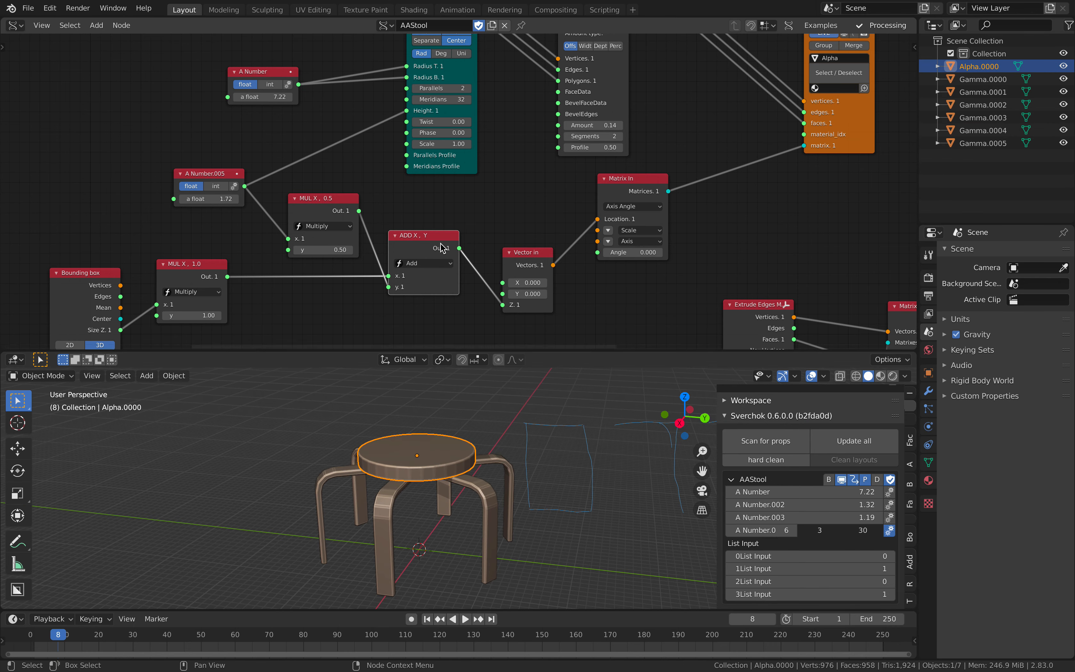
pyautogui.moveTo(435, 228); pyautogui.dragTo(391, 246, button='middle')
pyautogui.moveTo(477, 280); pyautogui.dragTo(462, 280)
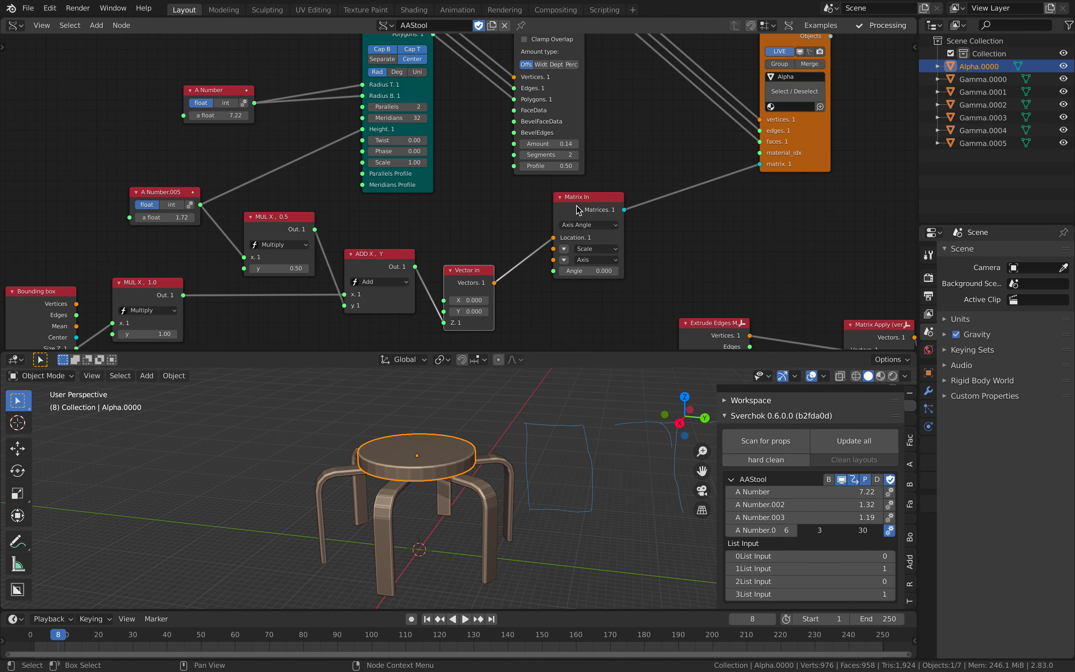
pyautogui.moveTo(557, 222); pyautogui.dragTo(526, 236)
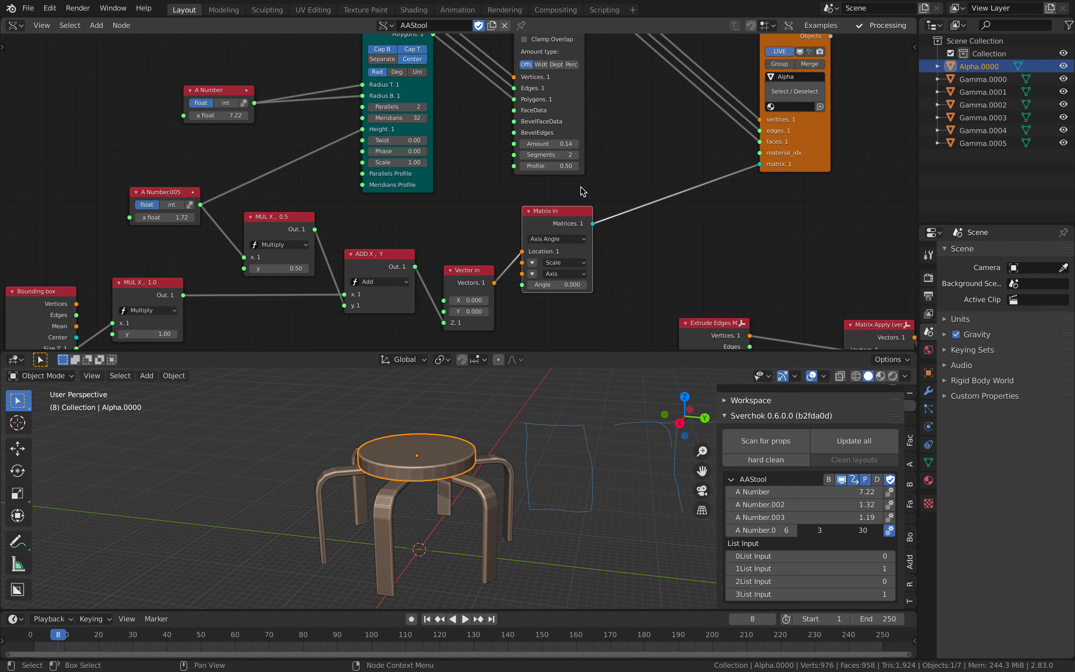
pyautogui.moveTo(624, 250); pyautogui.dragTo(556, 309, button='middle')
pyautogui.moveTo(710, 104); pyautogui.dragTo(648, 62)
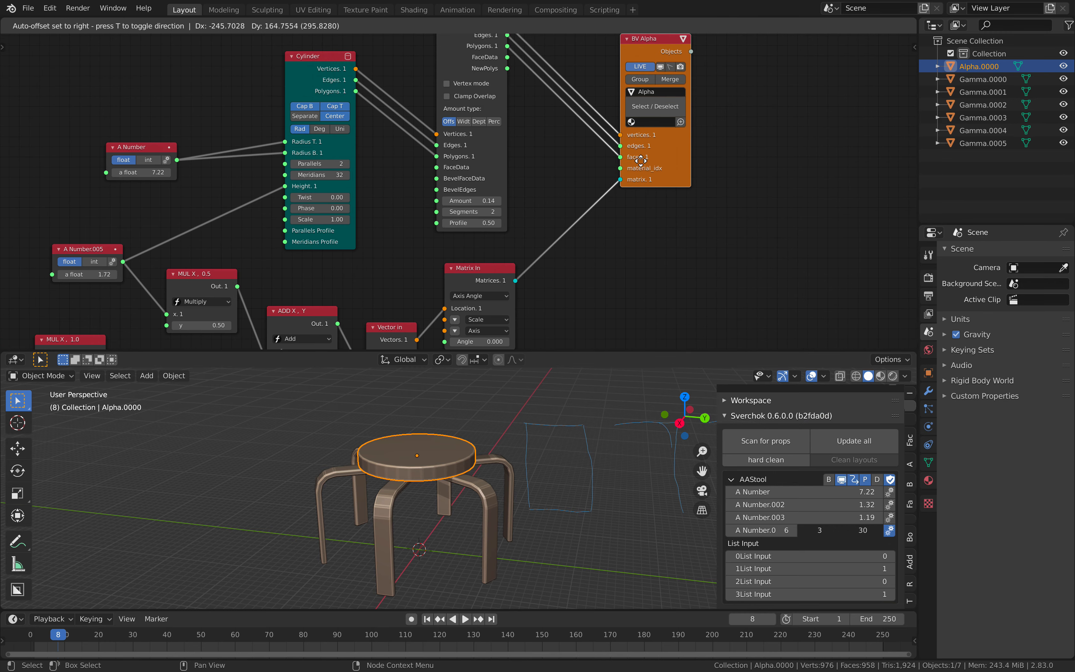
pyautogui.moveTo(648, 63); pyautogui.dragTo(609, 115, button='middle')
# - Reposition the seat's Bevel and Cylinder nodes and set the Cylinder's Meridians to 6
pyautogui.moveTo(442, 87); pyautogui.dragTo(445, 74)
pyautogui.moveTo(279, 118); pyautogui.dragTo(304, 114)
pyautogui.moveTo(317, 184); pyautogui.dragTo(436, 148, button='middle')
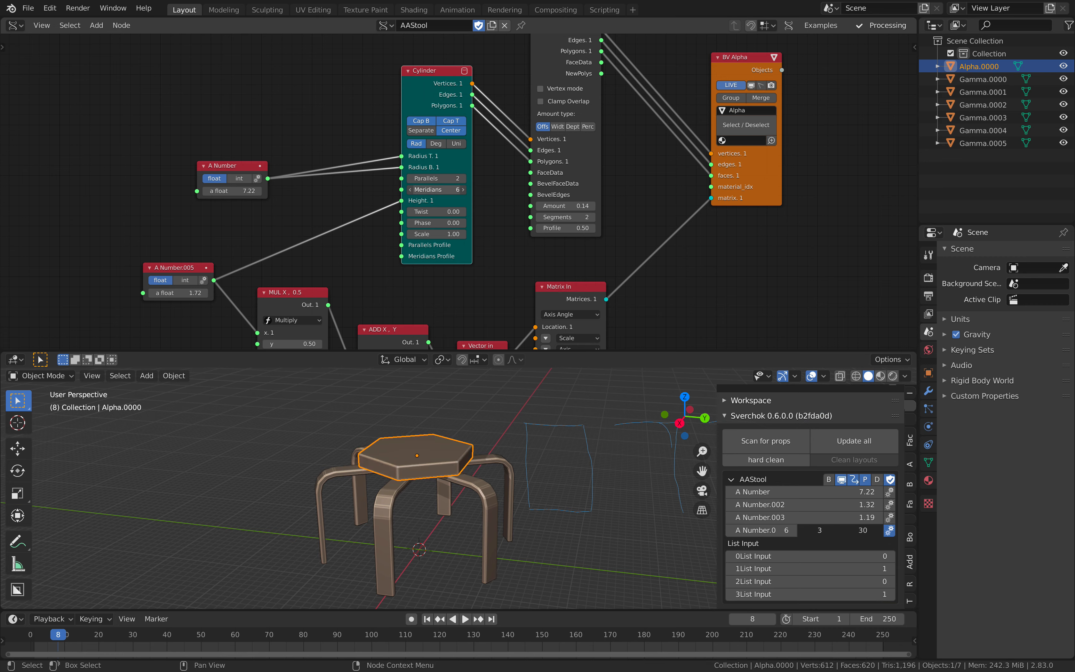
# - Set the Cylinder's Meridians to 8 and the seat radius in A Number to 9.14
pyautogui.moveTo(492, 400); pyautogui.dragTo(497, 425, button='middle')
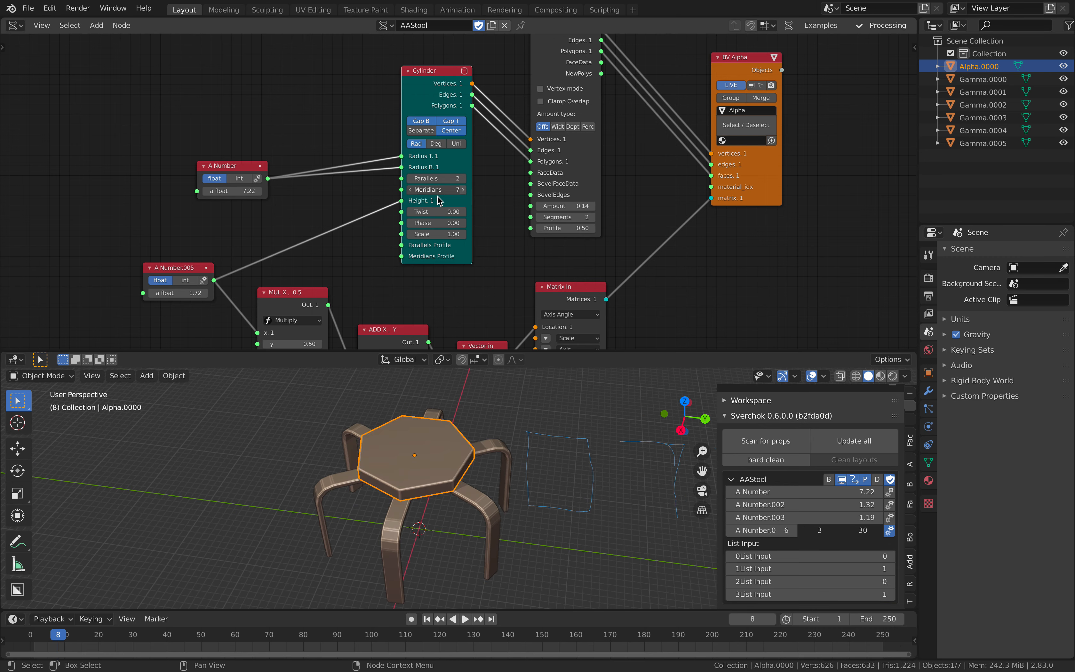
pyautogui.moveTo(248, 190); pyautogui.dragTo(287, 190)
pyautogui.moveTo(247, 218); pyautogui.dragTo(310, 137, button='middle')
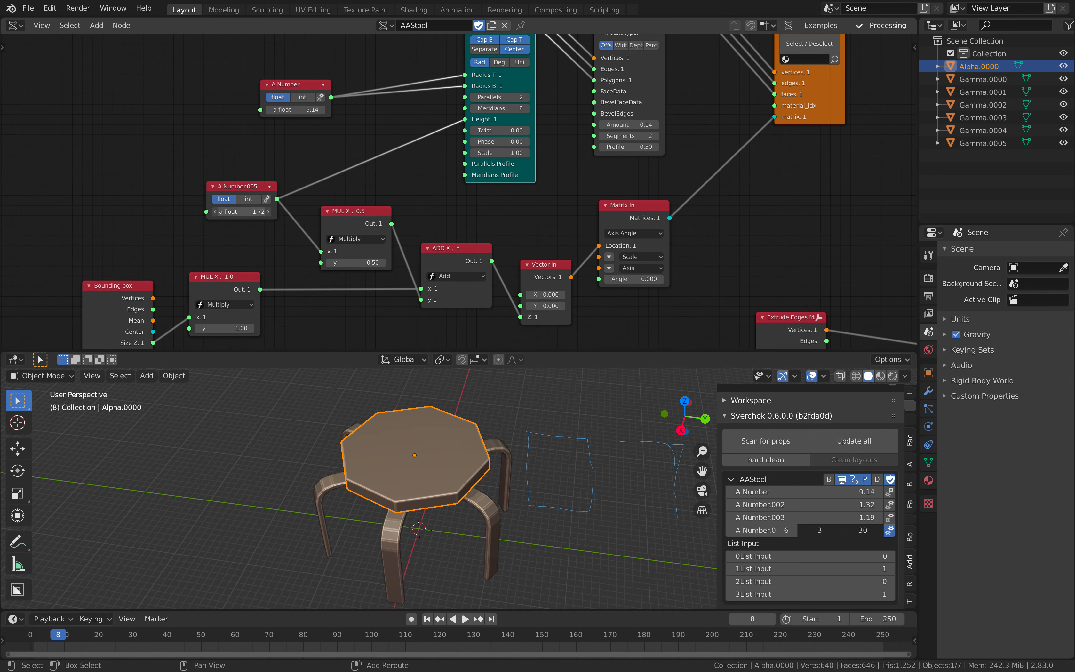
# - Adjust the seat thickness value in the A Number.005 node feeding the Cylinder's height
pyautogui.moveTo(242, 211)
pyautogui.mouseDown()
pyautogui.moveTo(294, 211)
pyautogui.moveTo(249, 212)
pyautogui.mouseUp()
pyautogui.moveTo(427, 481); pyautogui.dragTo(458, 462, button='middle')
pyautogui.scroll(-2, 402, 287)
pyautogui.moveTo(402, 288); pyautogui.dragTo(421, 208, button='middle')
# - Set A Number to 9.56, A Number.002 to 1.89 and A Number.003 to 1.97, and deselect all objects
pyautogui.moveTo(828, 492); pyautogui.dragTo(849, 517)
pyautogui.scroll(-1, 339, 470)
pyautogui.moveTo(339, 470); pyautogui.dragTo(314, 455, button='middle')
pyautogui.press('a')
pyautogui.press('a')
pyautogui.moveTo(402, 407); pyautogui.dragTo(401, 393, button='middle')
# - Open the recent file AlvarAaltoStool_007.blend without saving the changes to the current stool file
pyautogui.scroll(-8, 432, 202)
pyautogui.moveTo(432, 202); pyautogui.dragTo(383, 135, button='middle')
pyautogui.scroll(-6, 383, 135)
pyautogui.moveTo(445, 149); pyautogui.dragTo(433, 214, button='middle')
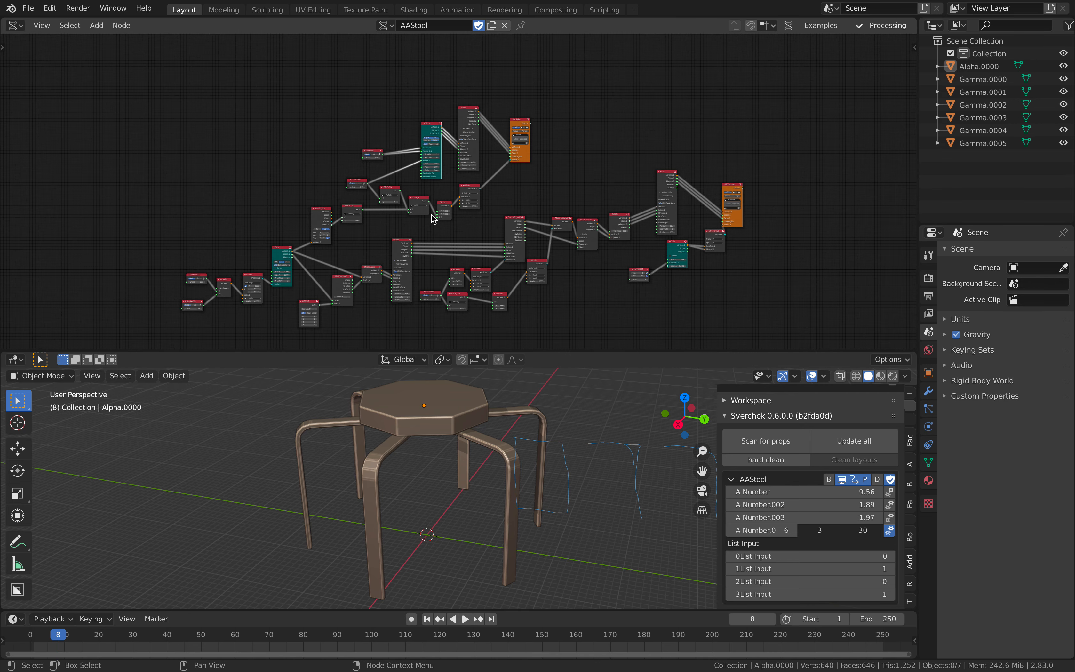
pyautogui.scroll(3, 430, 205)
pyautogui.click(87, 12)
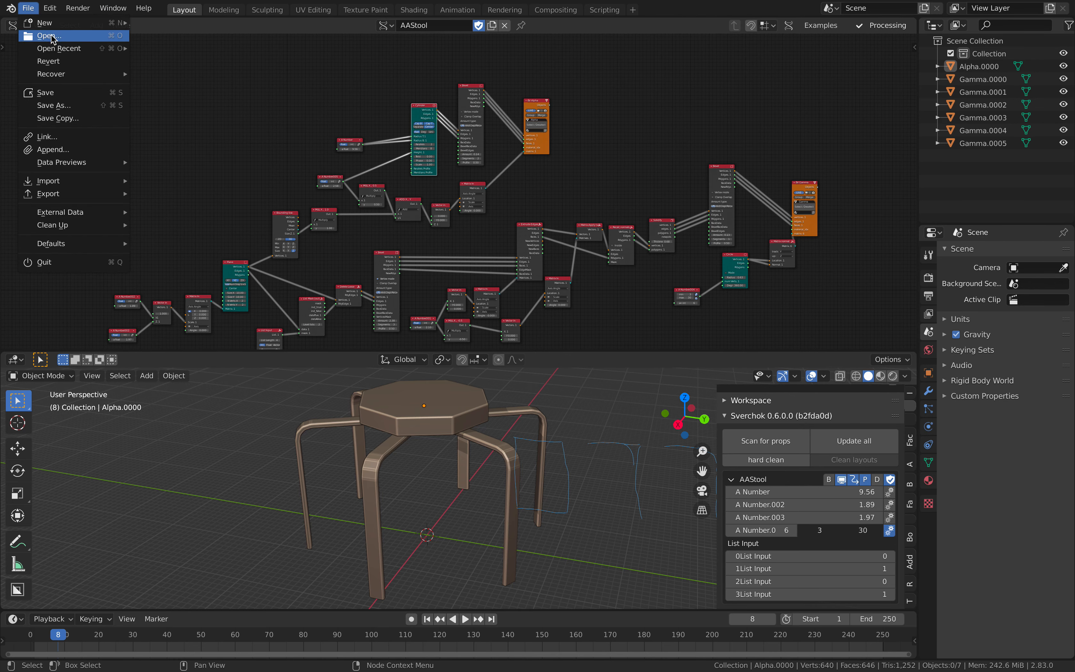
pyautogui.moveTo(62, 49)
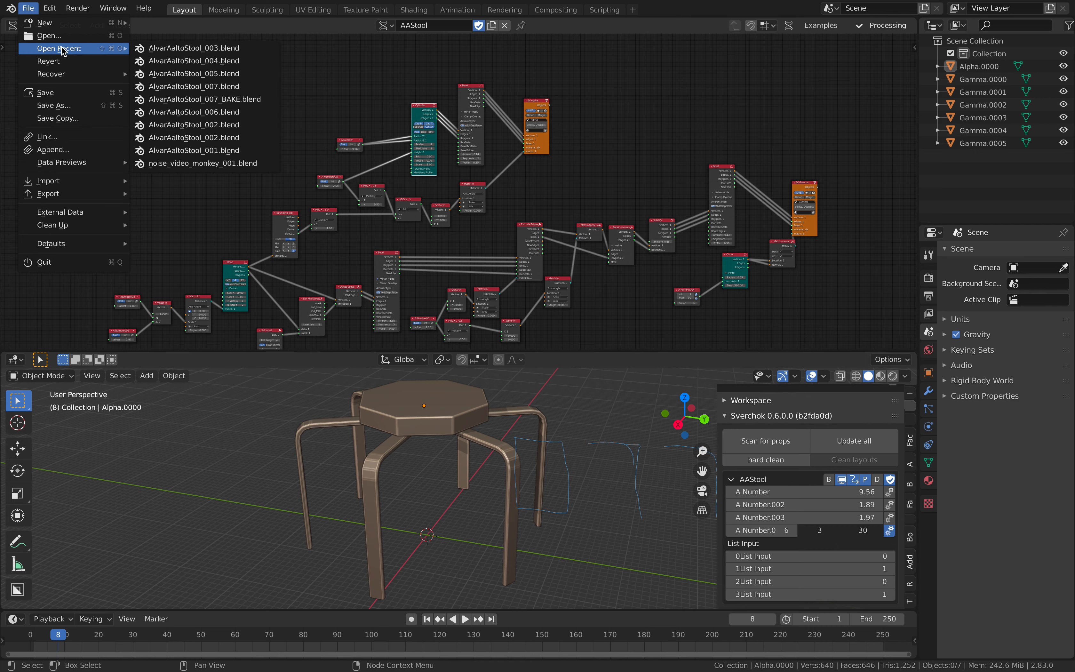
pyautogui.click(227, 85)
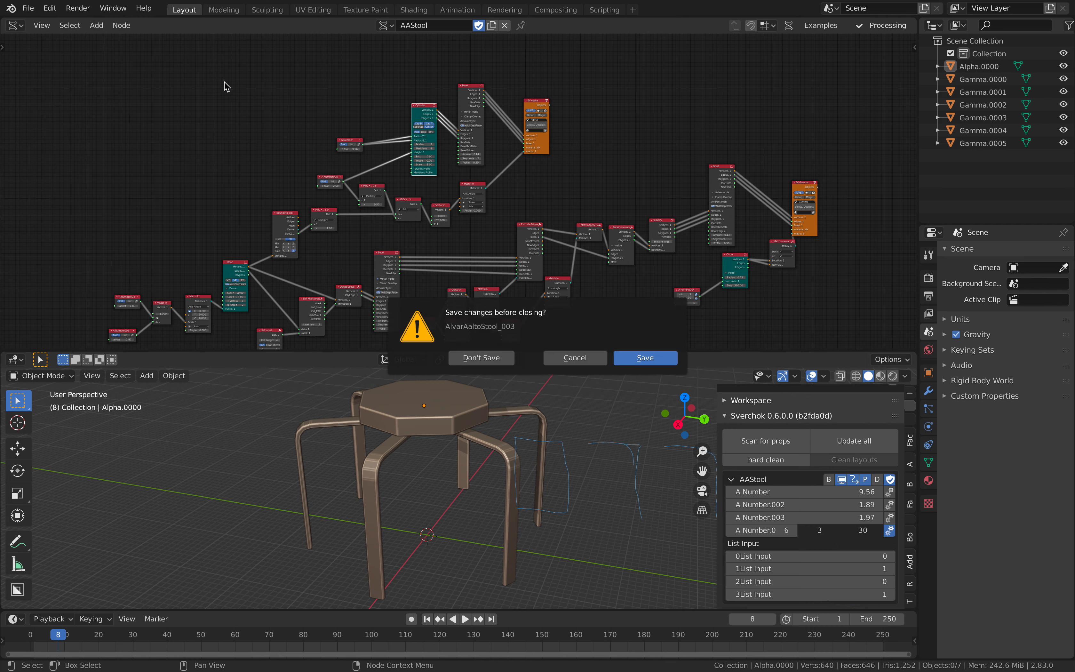
pyautogui.click(501, 358)
# - Examine the leg branches of the SpiderStool node tree up to the BV Gamma output node
pyautogui.moveTo(510, 375); pyautogui.dragTo(622, 246, button='middle')
pyautogui.moveTo(622, 245); pyautogui.dragTo(587, 313)
pyautogui.scroll(4, 499, 190)
pyautogui.scroll(6, 498, 190)
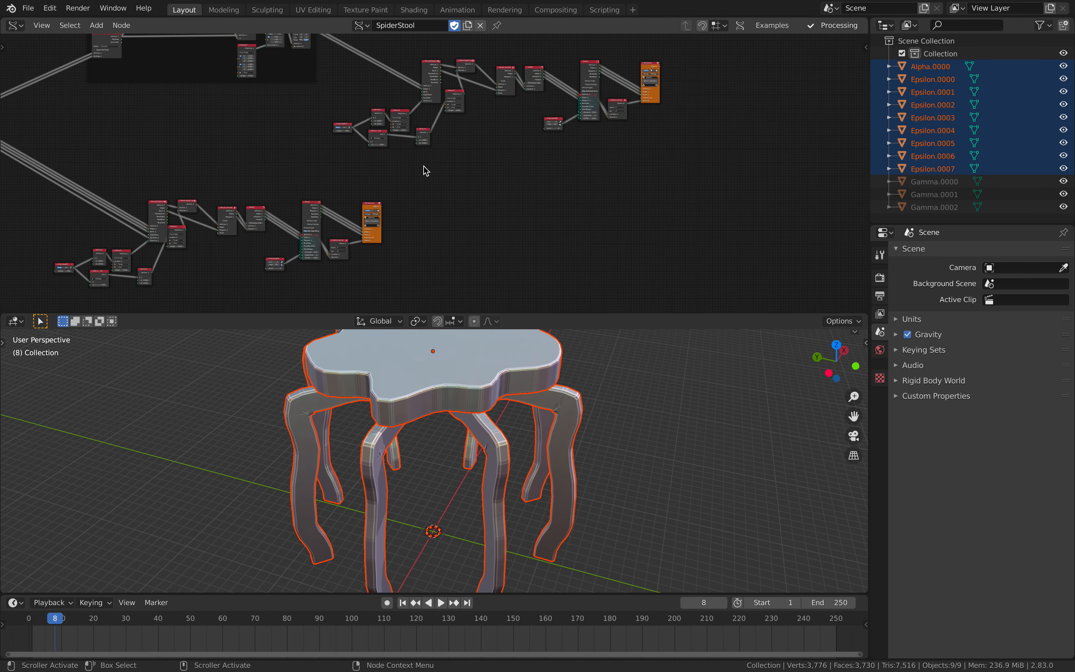
pyautogui.moveTo(446, 213); pyautogui.dragTo(310, 46, button='middle')
pyautogui.moveTo(341, 301); pyautogui.dragTo(511, 115, button='middle')
pyautogui.scroll(-1, 403, 257)
pyautogui.moveTo(240, 231); pyautogui.dragTo(407, 200, button='middle')
pyautogui.scroll(3, 408, 200)
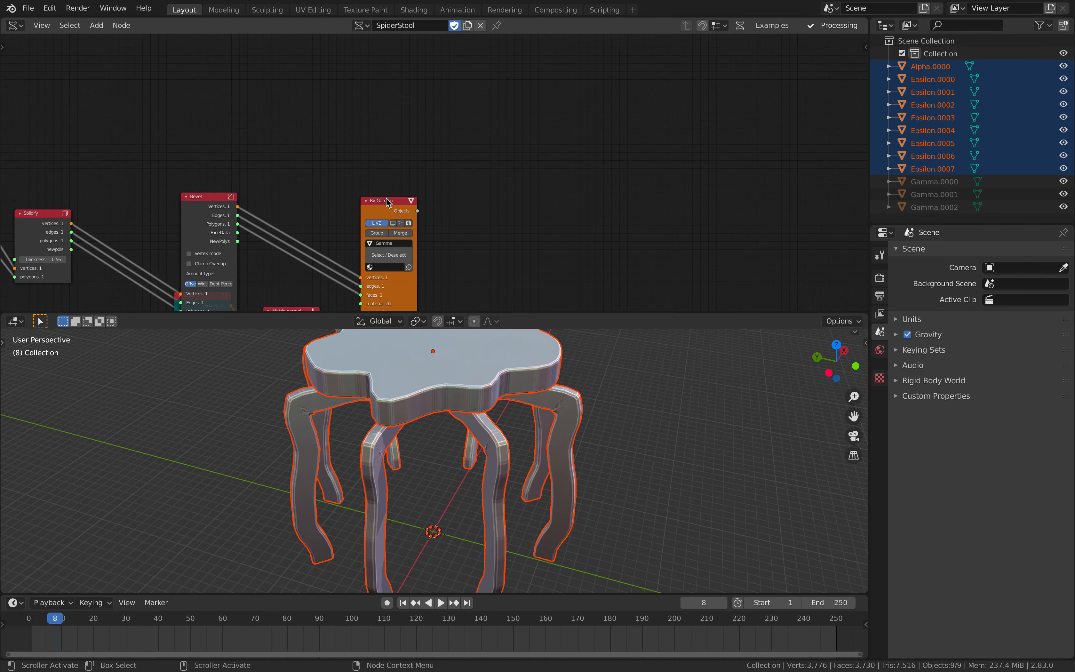
# - Select all nodes of the lower branch ending in BV Gamma and align them directly beneath the matching upper branch
pyautogui.scroll(-12, 386, 199)
pyautogui.moveTo(307, 187); pyautogui.dragTo(419, 168, button='middle')
pyautogui.press('b')
pyautogui.moveTo(180, 158); pyautogui.dragTo(585, 266)
pyautogui.moveTo(584, 266); pyautogui.dragTo(505, 306, button='middle')
pyautogui.press('g')
pyautogui.click(599, 195)
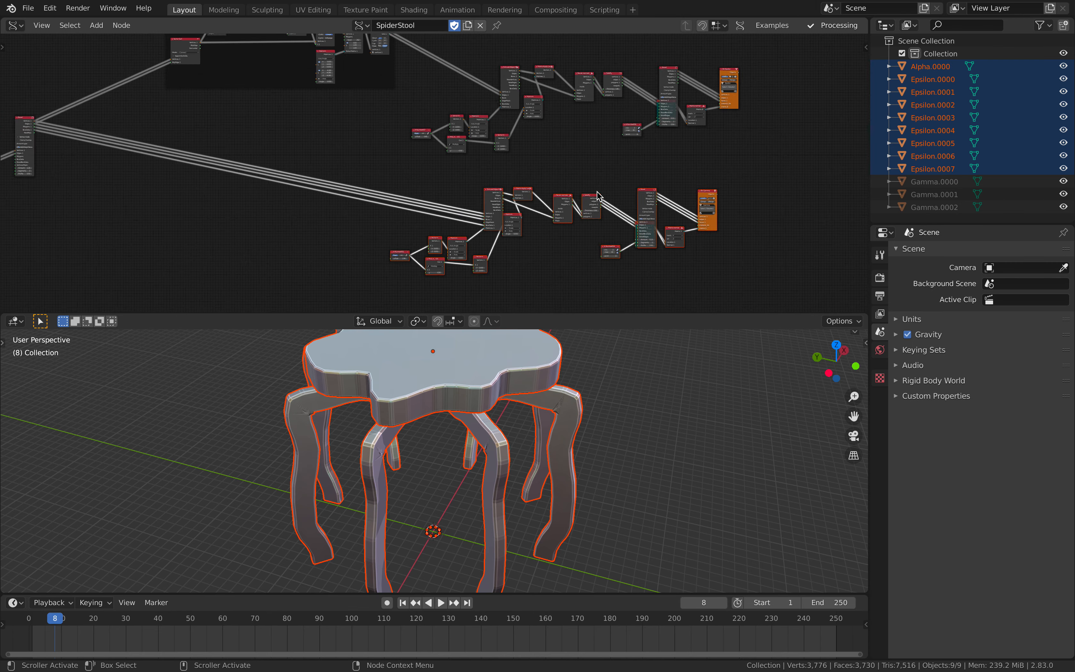
pyautogui.scroll(-1, 597, 191)
pyautogui.moveTo(597, 191); pyautogui.dragTo(547, 200, button='middle')
pyautogui.press('g')
pyautogui.click(402, 158)
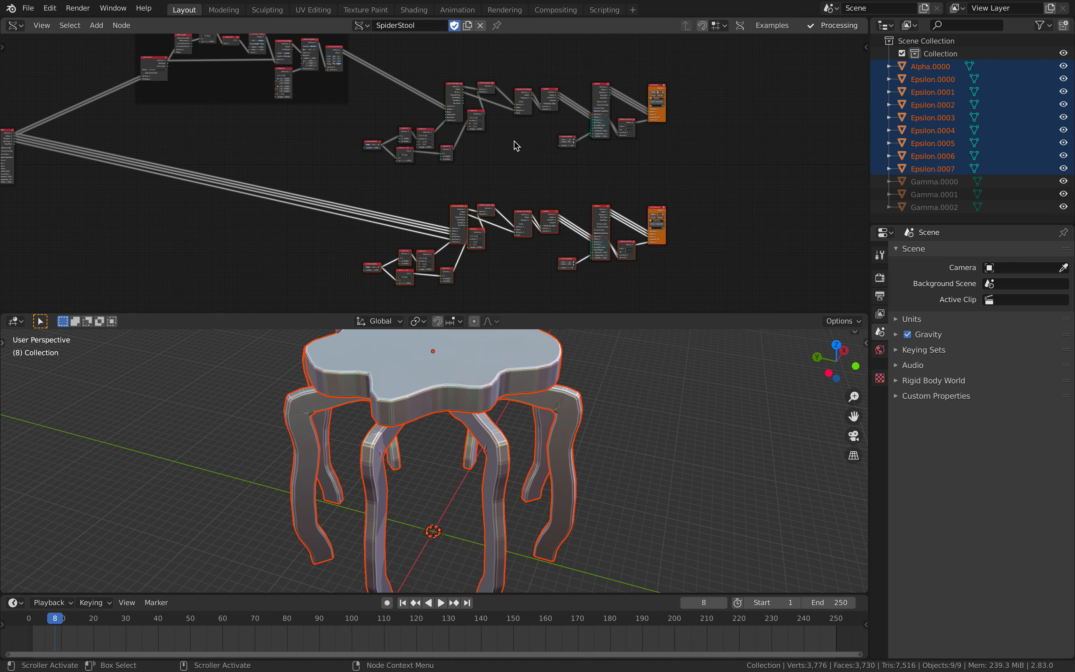
# - Set the Multiply factor after Path Length in the framed leg-noise nodes to 0.30
pyautogui.moveTo(376, 158); pyautogui.dragTo(557, 196, button='middle')
pyautogui.moveTo(321, 111); pyautogui.dragTo(407, 193, button='middle')
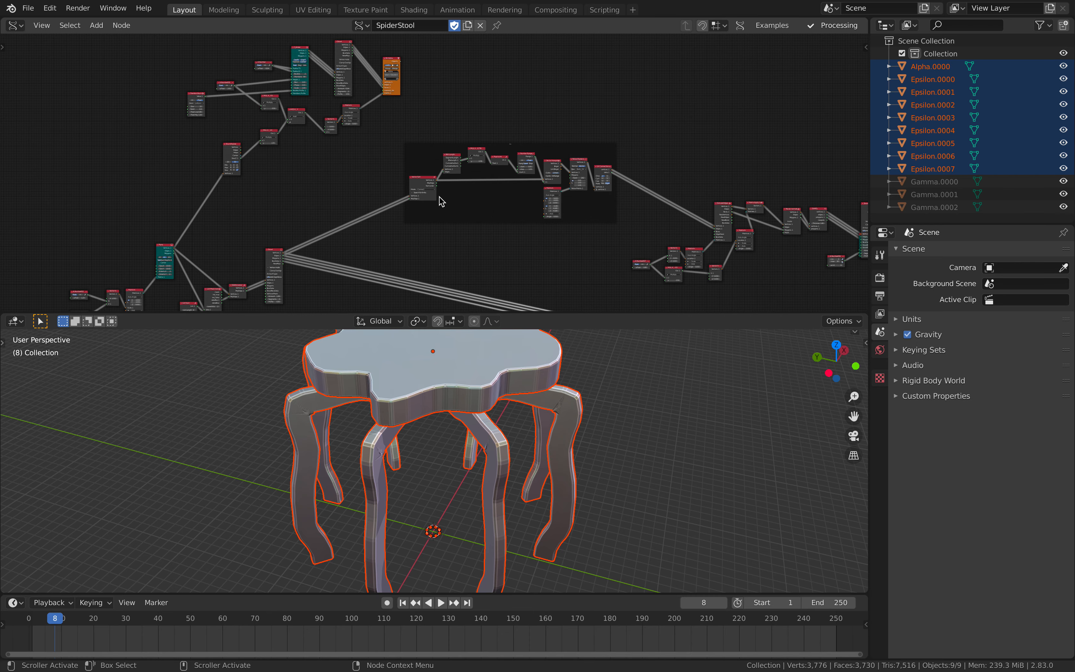
pyautogui.press('KP_Decimal')
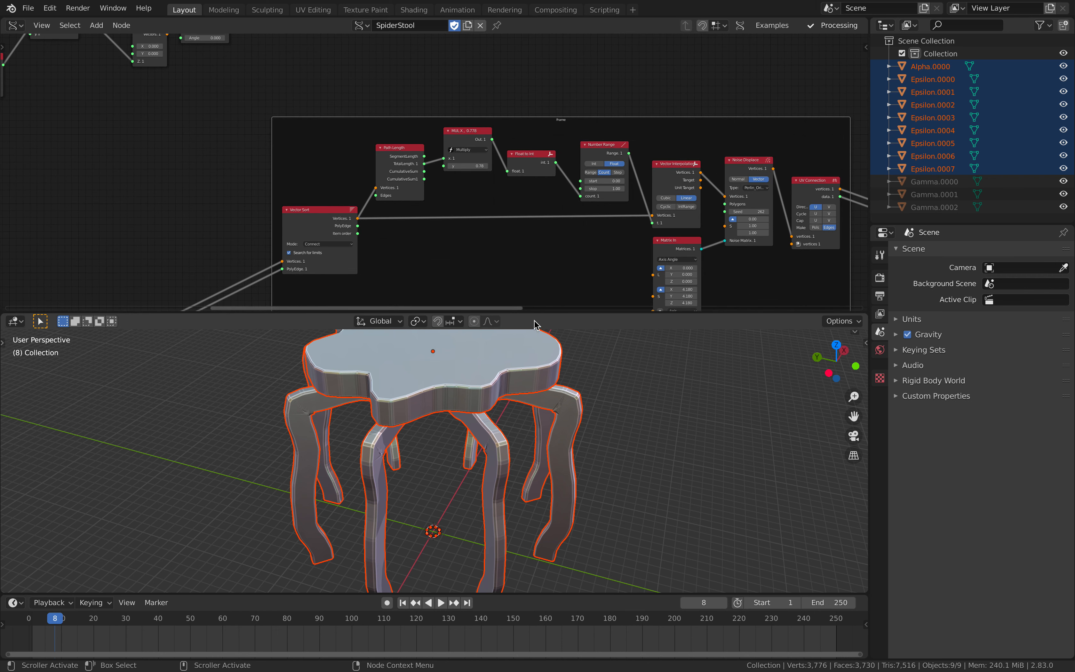
pyautogui.scroll(3, 426, 196)
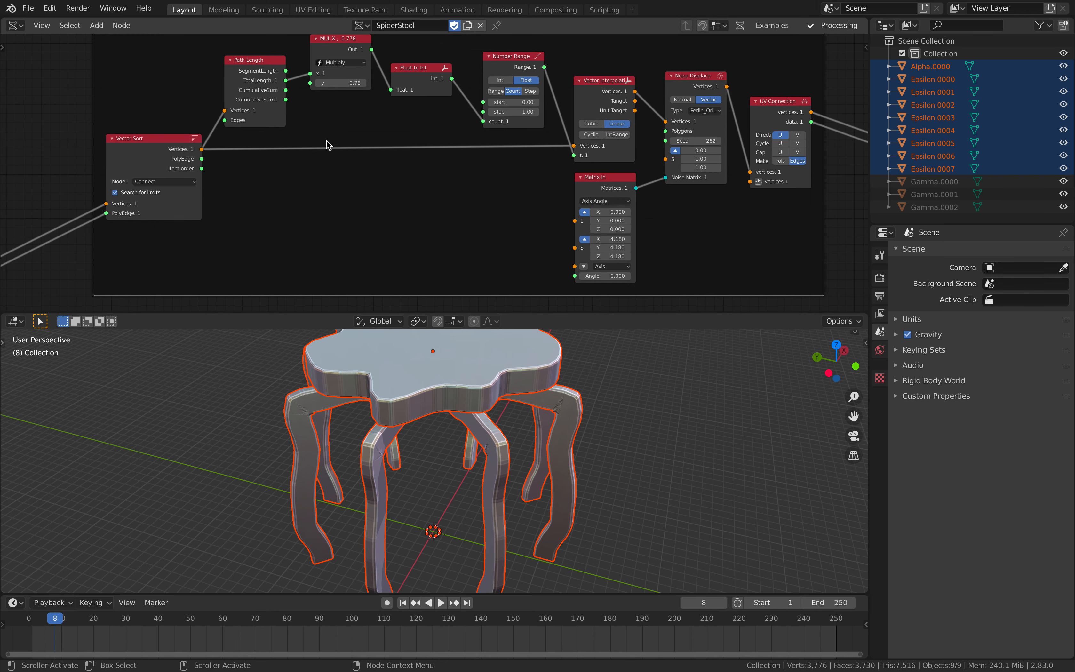
pyautogui.moveTo(342, 82)
pyautogui.mouseDown()
pyautogui.moveTo(315, 82)
pyautogui.moveTo(336, 83)
pyautogui.mouseUp()
pyautogui.moveTo(578, 444); pyautogui.dragTo(511, 440, button='middle')
pyautogui.moveTo(538, 247); pyautogui.dragTo(422, 238, button='middle')
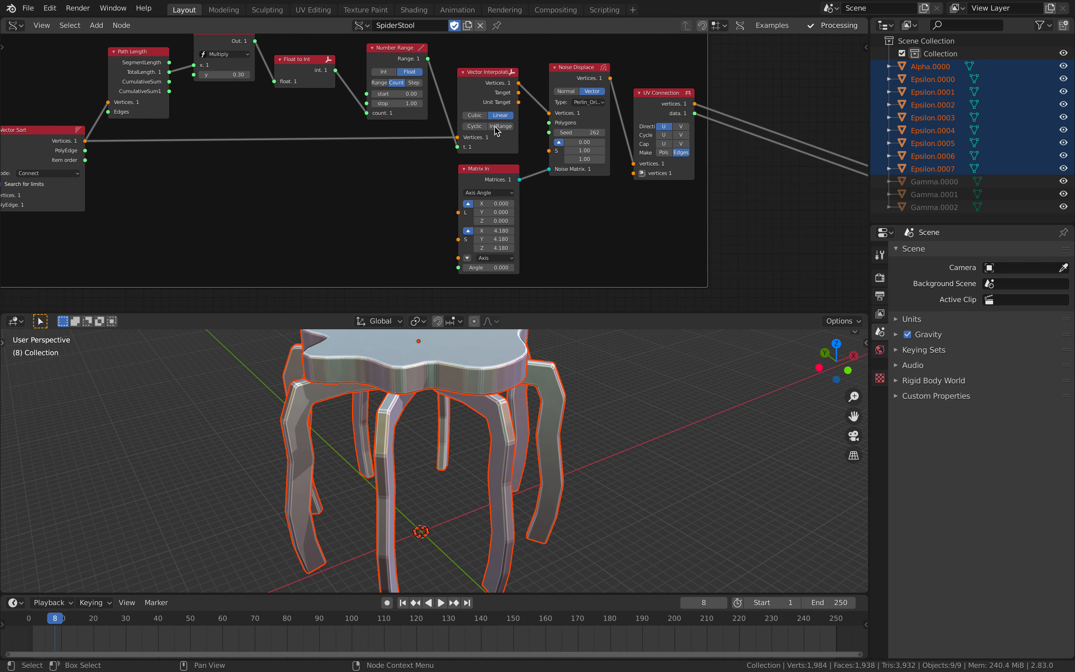
# - Set the Multiply factor to 0.50 and the last two Noise Displace scale values to 1.42, and vary the noise seed
pyautogui.scroll(-1, 497, 130)
pyautogui.moveTo(496, 130); pyautogui.dragTo(487, 142, button='middle')
pyautogui.moveTo(544, 92); pyautogui.dragTo(547, 90)
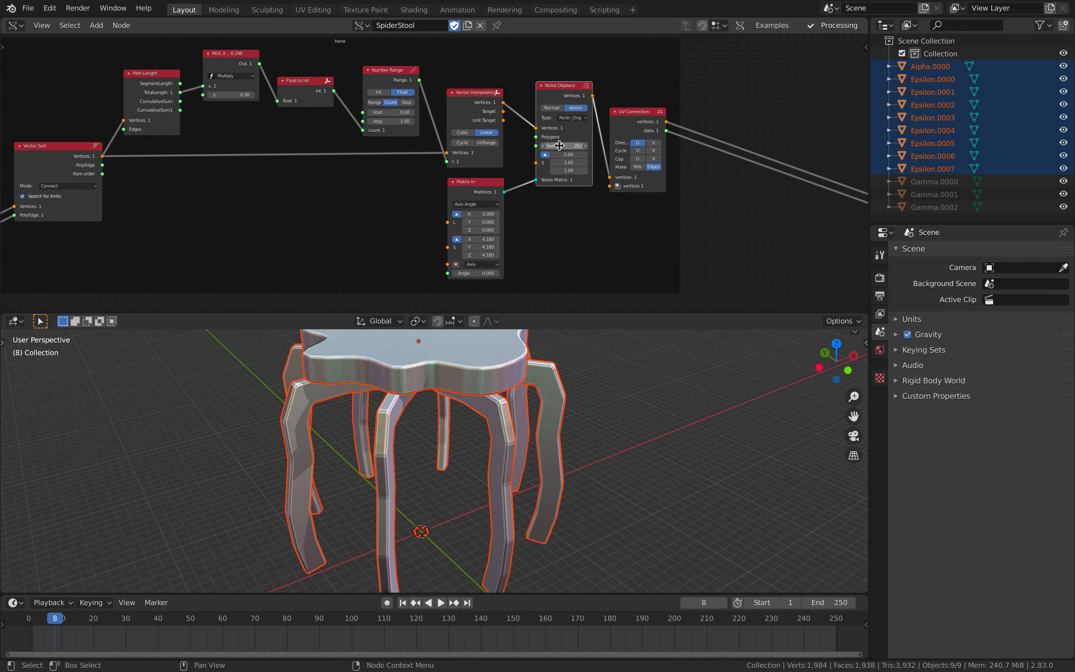
pyautogui.moveTo(559, 145); pyautogui.dragTo(579, 146)
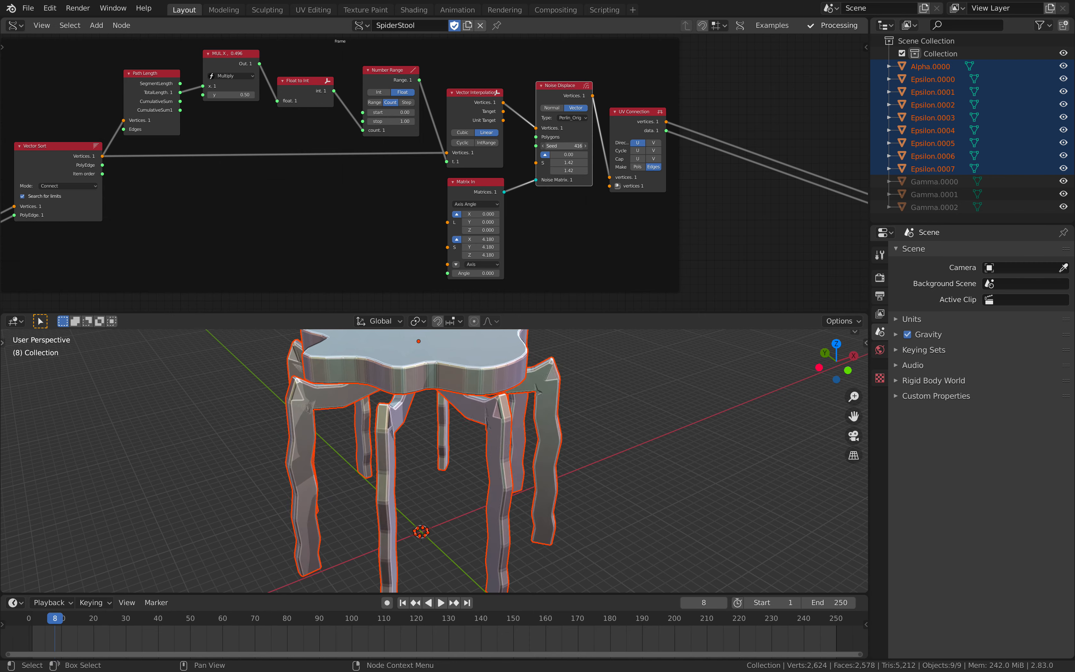
# - Set the Noise Displace seed to 452 and the Matrix In scale to 1.300 on X, Y and Z
pyautogui.moveTo(564, 146); pyautogui.dragTo(573, 146)
pyautogui.moveTo(519, 337); pyautogui.dragTo(519, 383, button='middle')
pyautogui.moveTo(507, 255); pyautogui.dragTo(461, 221, button='middle')
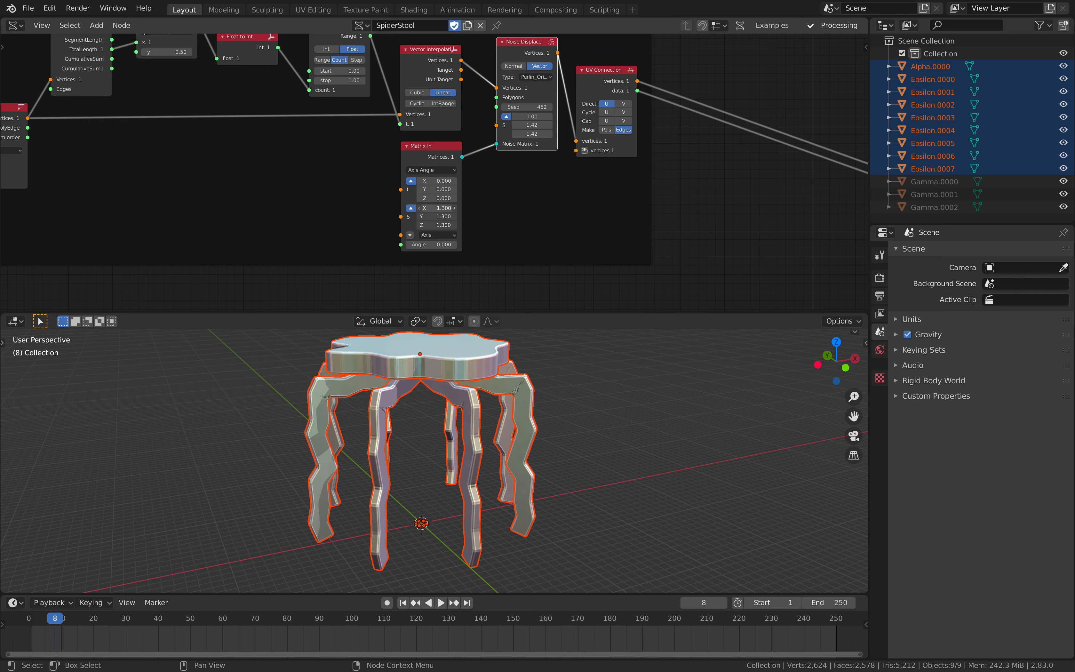
pyautogui.moveTo(542, 432)
pyautogui.mouseDown(button='middle')
pyautogui.moveTo(566, 439)
pyautogui.moveTo(551, 438)
pyautogui.mouseUp(button='middle')
# - Shift the UV Connection node slightly at the end of the leg-noise frame
pyautogui.moveTo(663, 86); pyautogui.dragTo(376, 115, button='middle')
pyautogui.moveTo(311, 105); pyautogui.dragTo(320, 103)
pyautogui.moveTo(728, 192); pyautogui.dragTo(475, 175, button='middle')
# - Examine the whole SpiderStool node tree together with the resulting jagged-legged stool
pyautogui.scroll(-4, 475, 175)
pyautogui.moveTo(570, 210); pyautogui.dragTo(362, 124, button='middle')
pyautogui.scroll(-4, 526, 164)
pyautogui.moveTo(502, 165); pyautogui.dragTo(460, 143, button='middle')
pyautogui.scroll(3, 552, 161)
pyautogui.scroll(-3, 493, 190)
pyautogui.moveTo(449, 351)
pyautogui.mouseDown(button='middle')
pyautogui.moveTo(502, 382)
pyautogui.moveTo(505, 407)
pyautogui.moveTo(554, 384)
pyautogui.moveTo(492, 449)
pyautogui.moveTo(436, 356)
pyautogui.mouseUp(button='middle')
pyautogui.scroll(-3, 400, 220)
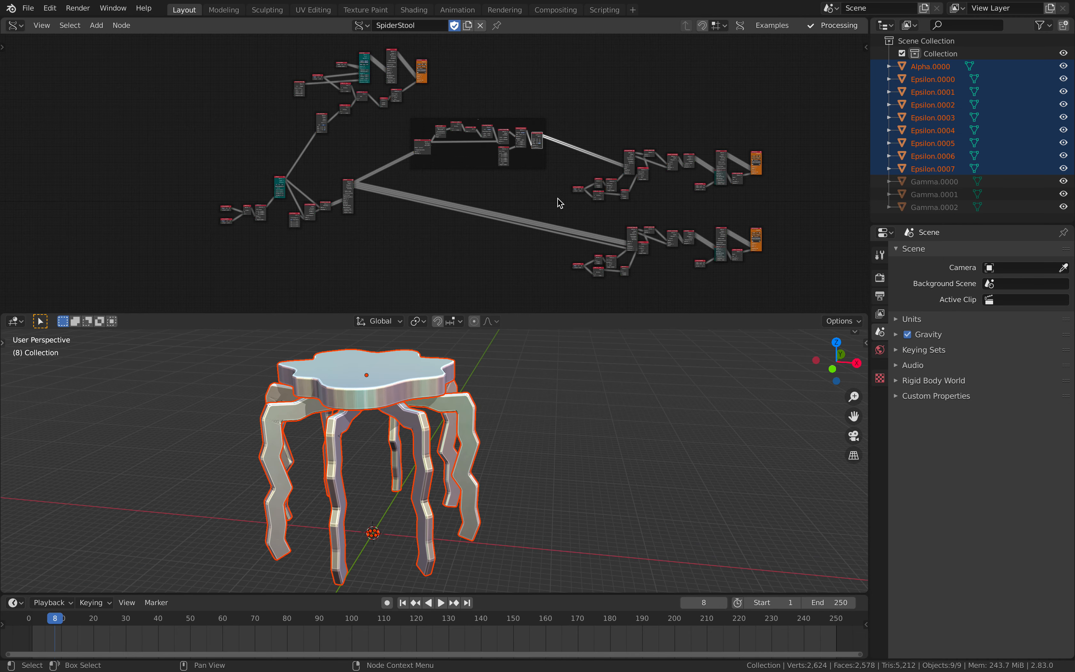
pyautogui.scroll(2, 440, 191)
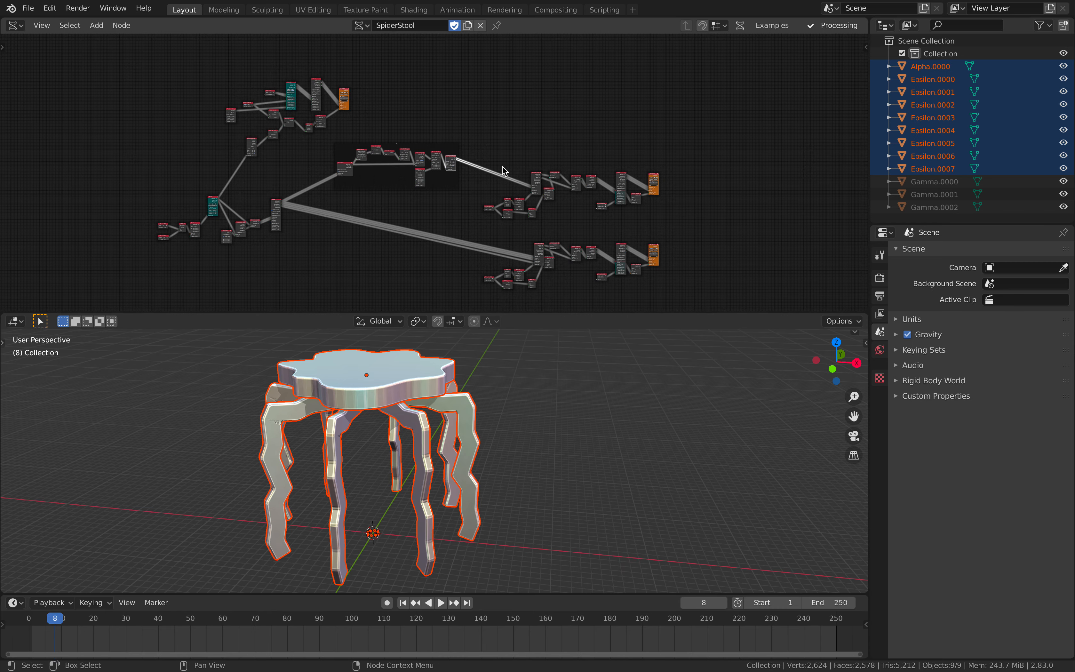
# - Sketch a rounded closed annotation in the empty space beyond the node tree's output nodes
pyautogui.moveTo(500, 176); pyautogui.dragTo(368, 186, button='middle')
pyautogui.moveTo(496, 334); pyautogui.dragTo(451, 342, button='middle')
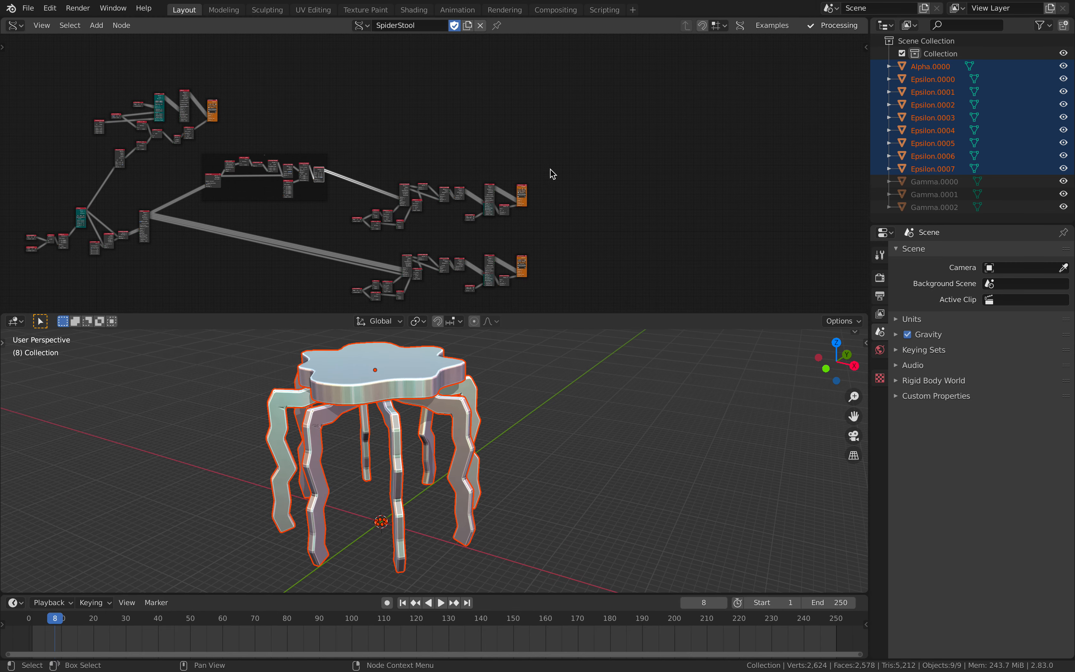
pyautogui.moveTo(552, 174); pyautogui.dragTo(464, 186, button='middle')
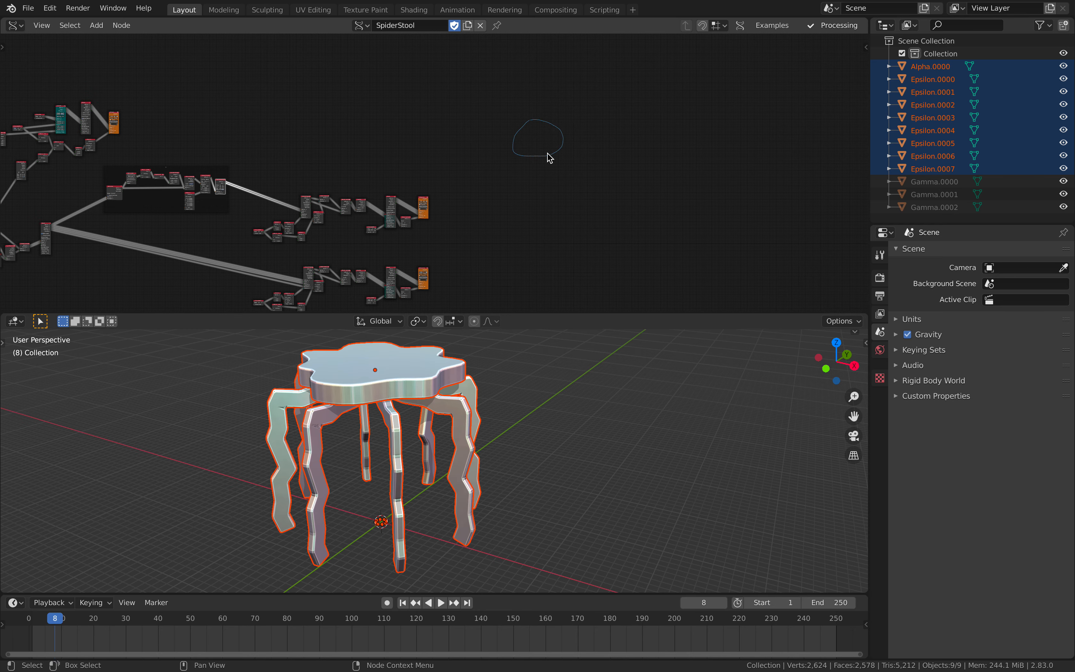
# - Reposition the seat's Cylinder node and adjust the Random Num Gen node that shapes the seat's wavy outline
pyautogui.hscroll(-10, 571, 137)
pyautogui.scroll(8, 432, 194)
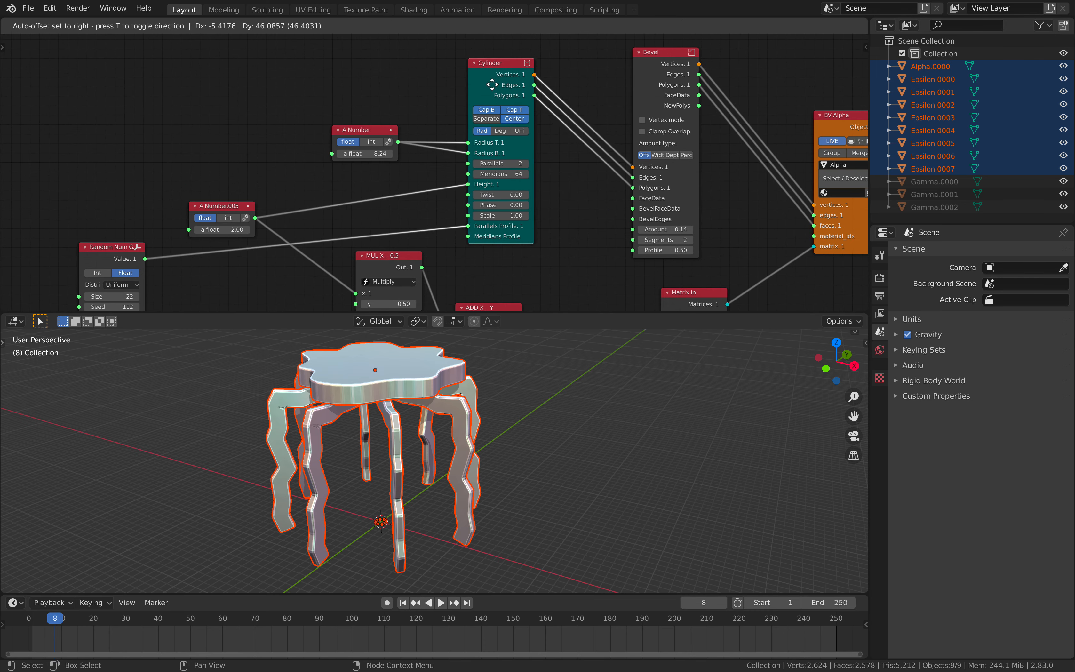
pyautogui.moveTo(475, 206); pyautogui.dragTo(635, 187, button='middle')
pyautogui.moveTo(233, 219); pyautogui.dragTo(272, 220)
pyautogui.moveTo(391, 391); pyautogui.dragTo(402, 437, button='middle')
pyautogui.moveTo(231, 219)
pyautogui.mouseDown()
pyautogui.moveTo(261, 219)
pyautogui.moveTo(230, 208)
pyautogui.mouseUp()
# - Sketch an annotation of a round-seated stool with several straight legs beside the model in the 3D view
pyautogui.scroll(-5, 580, 254)
pyautogui.moveTo(622, 210); pyautogui.dragTo(232, 212, button='middle')
pyautogui.moveTo(701, 155); pyautogui.dragTo(243, 155, button='middle')
pyautogui.moveTo(452, 418)
pyautogui.mouseDown(button='middle')
pyautogui.moveTo(526, 413)
pyautogui.moveTo(444, 403)
pyautogui.moveTo(467, 413)
pyautogui.mouseUp(button='middle')
pyautogui.scroll(-1, 444, 403)
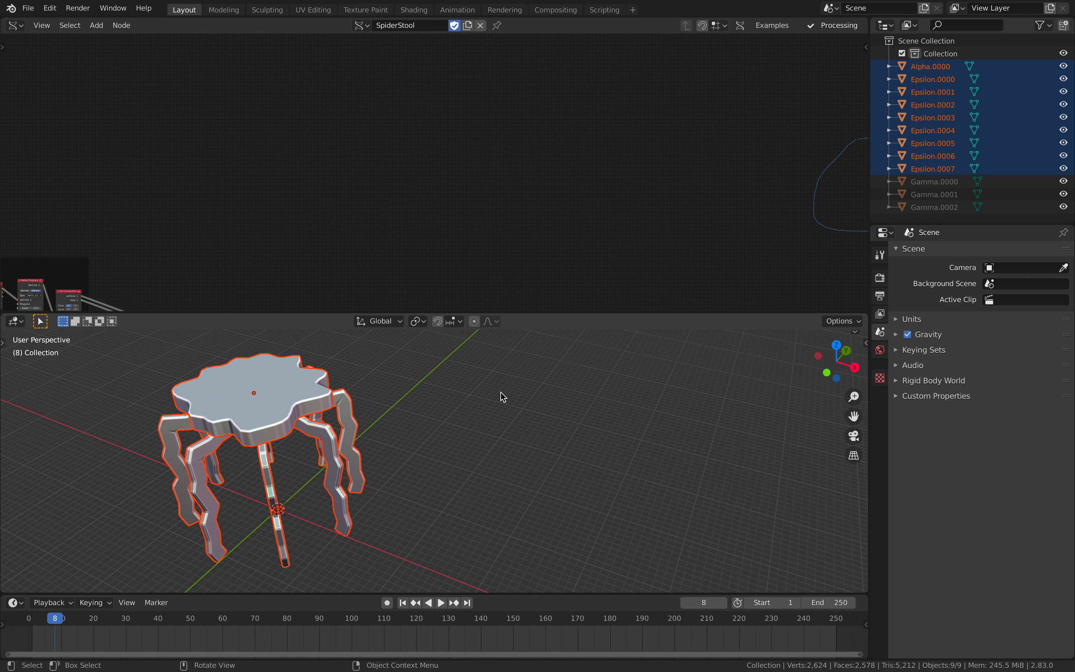
pyautogui.moveTo(498, 394); pyautogui.dragTo(536, 441)
pyautogui.moveTo(498, 394)
pyautogui.mouseDown(button='middle')
pyautogui.moveTo(547, 408)
pyautogui.moveTo(551, 445)
pyautogui.mouseUp(button='middle')
pyautogui.moveTo(549, 443)
pyautogui.mouseDown()
pyautogui.moveTo(542, 511)
pyautogui.moveTo(525, 488)
pyautogui.mouseUp()
pyautogui.moveTo(504, 446)
pyautogui.mouseDown()
pyautogui.moveTo(497, 512)
pyautogui.moveTo(485, 503)
pyautogui.mouseUp()
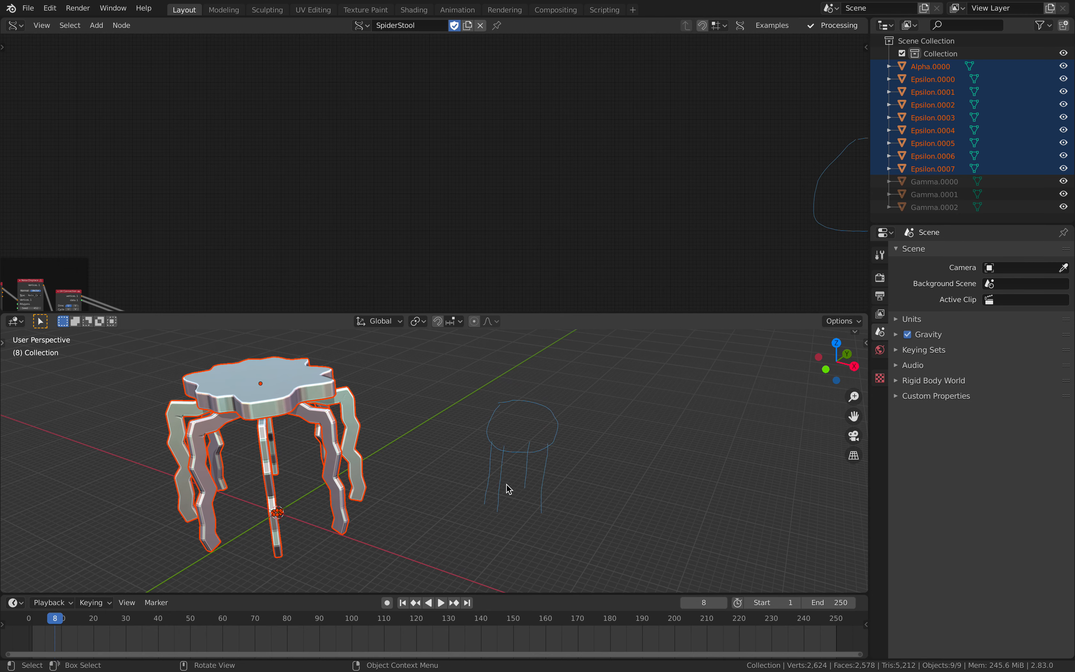
# - Switch to the browser and compare the Alvar Aalto stool image results with the model and sketch in Blender
pyautogui.moveTo(542, 467); pyautogui.dragTo(488, 458, button='middle')
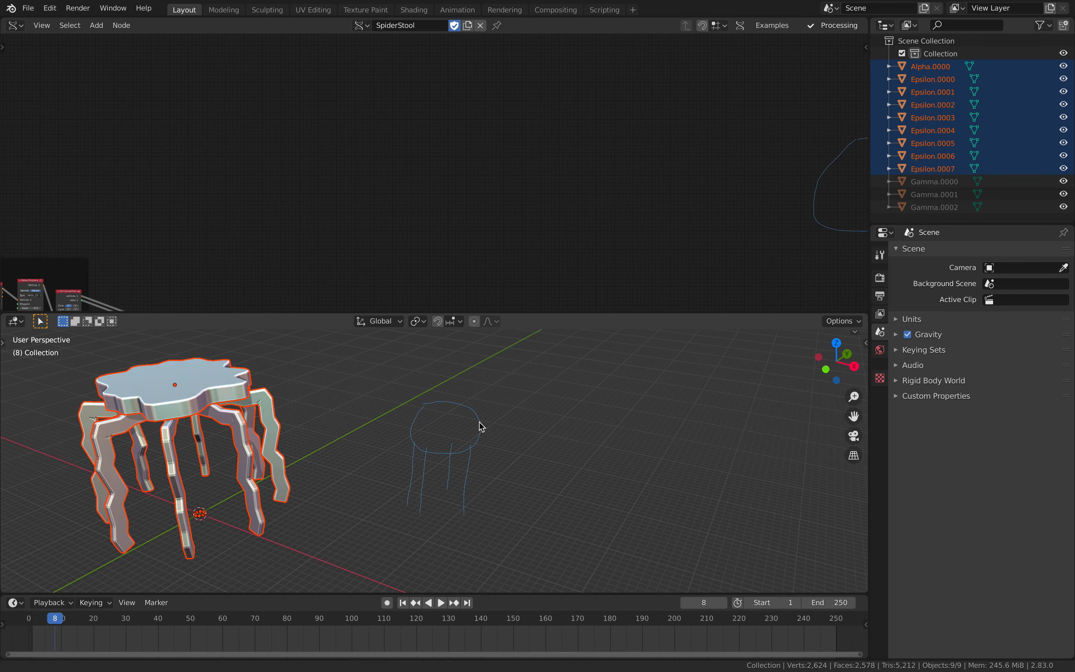
pyautogui.keyDown('shift'); pyautogui.moveTo(478, 426); pyautogui.dragTo(437, 415, button='middle'); pyautogui.keyUp('shift')
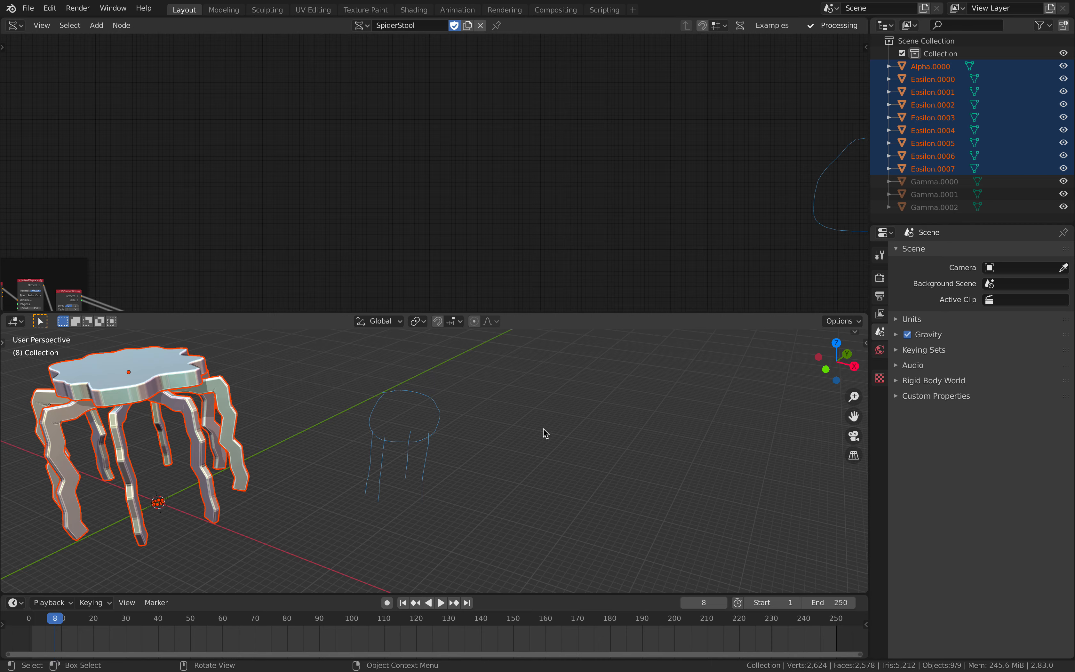
pyautogui.hotkey('ctrl', 'Right')
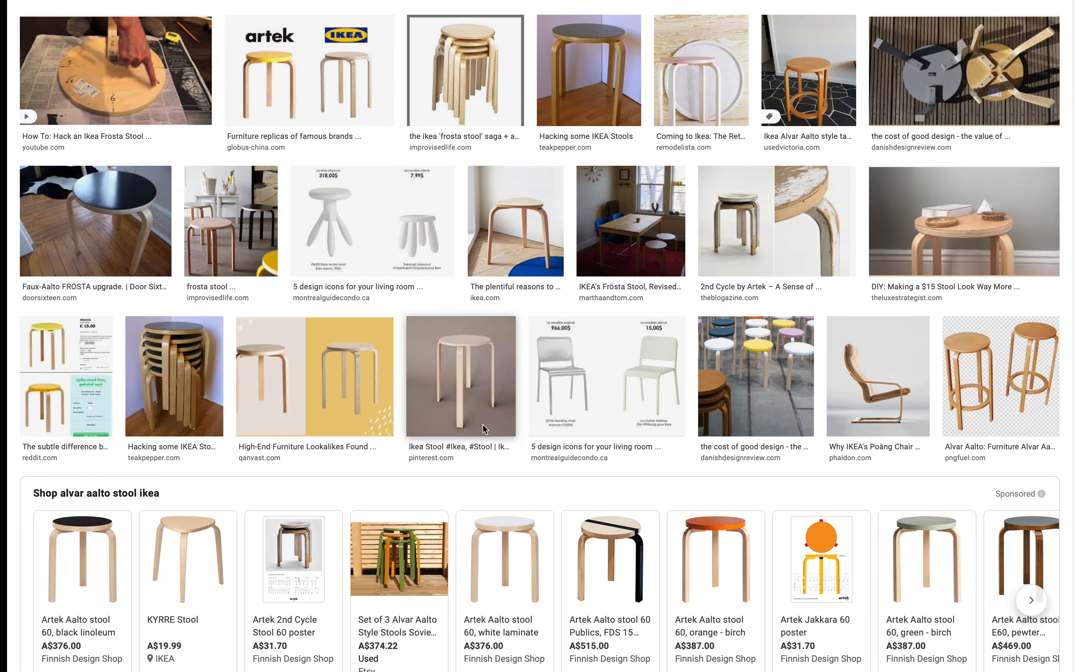
pyautogui.scroll(10, 496, 411)
pyautogui.scroll(3, 489, 222)
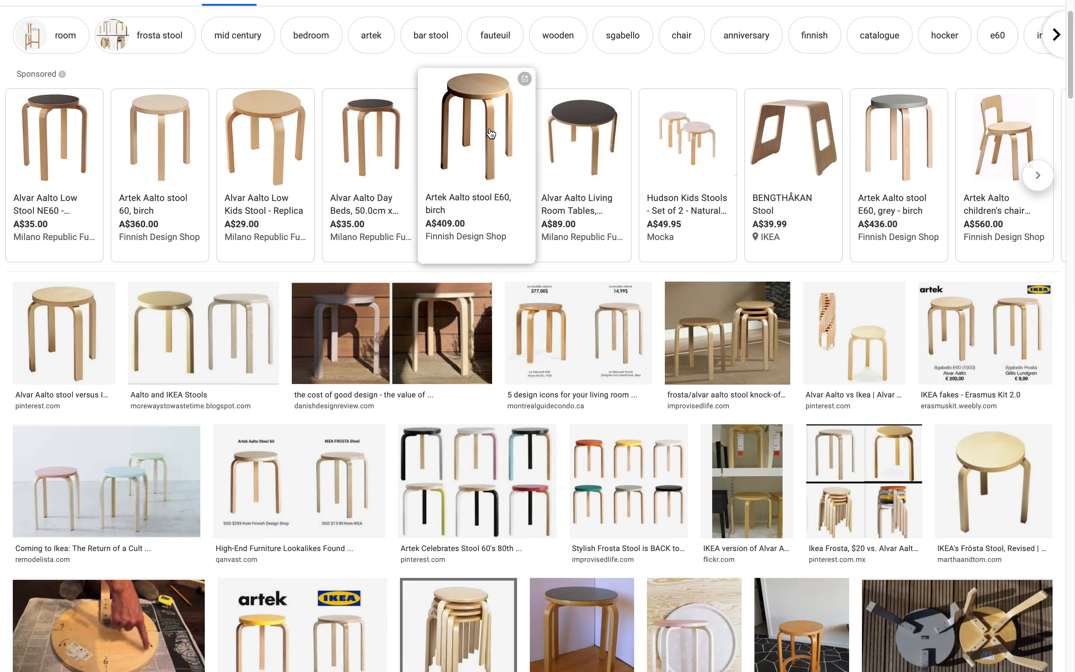
pyautogui.hotkey('ctrl', 'Left')
pyautogui.moveTo(334, 395); pyautogui.dragTo(582, 305, button='middle')
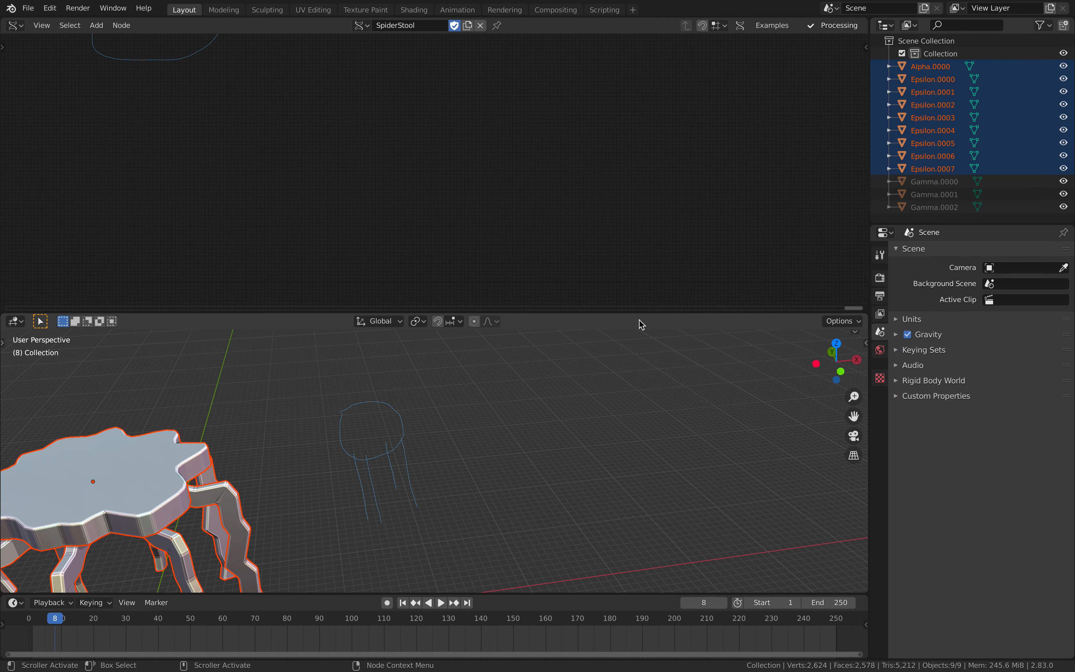
pyautogui.hotkey('ctrl', 'Right')
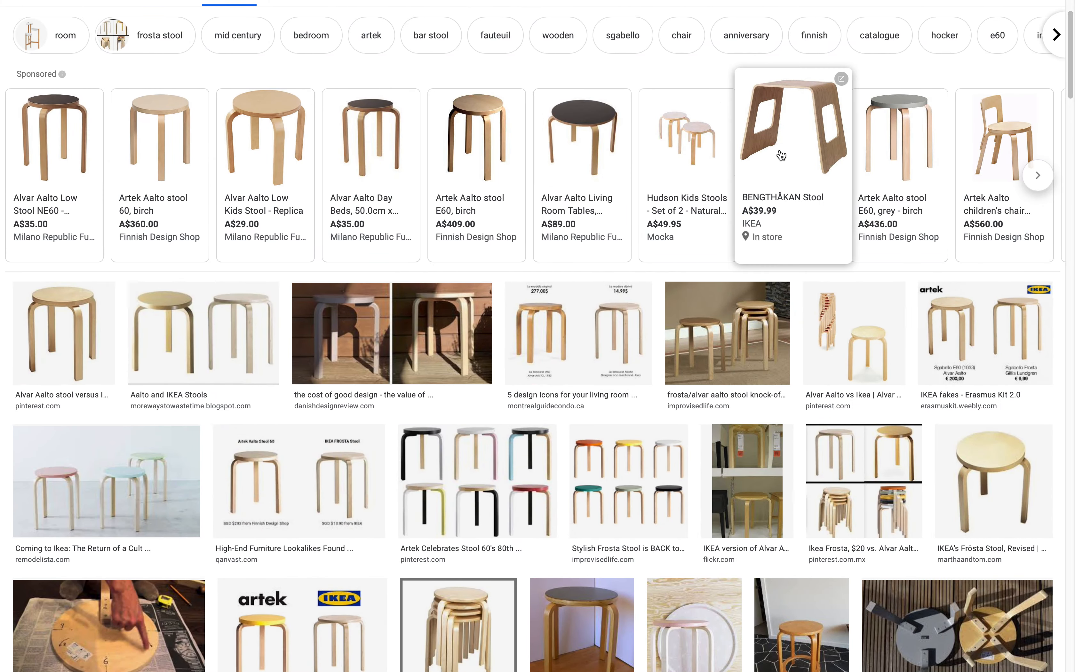
# - Open the IKEA store listing from the image search results and browse its table and bar stools
pyautogui.hotkey('ctrl', 'Right')
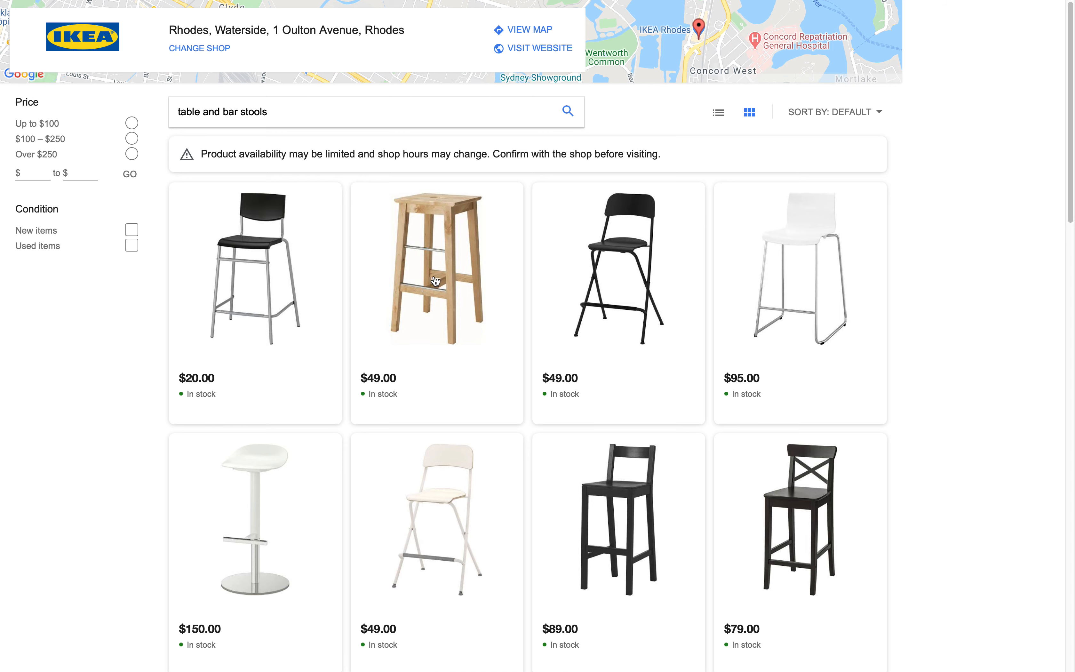
pyautogui.scroll(-10, 541, 367)
pyautogui.scroll(-15, 568, 385)
pyautogui.scroll(5, 568, 388)
pyautogui.scroll(-2, 572, 391)
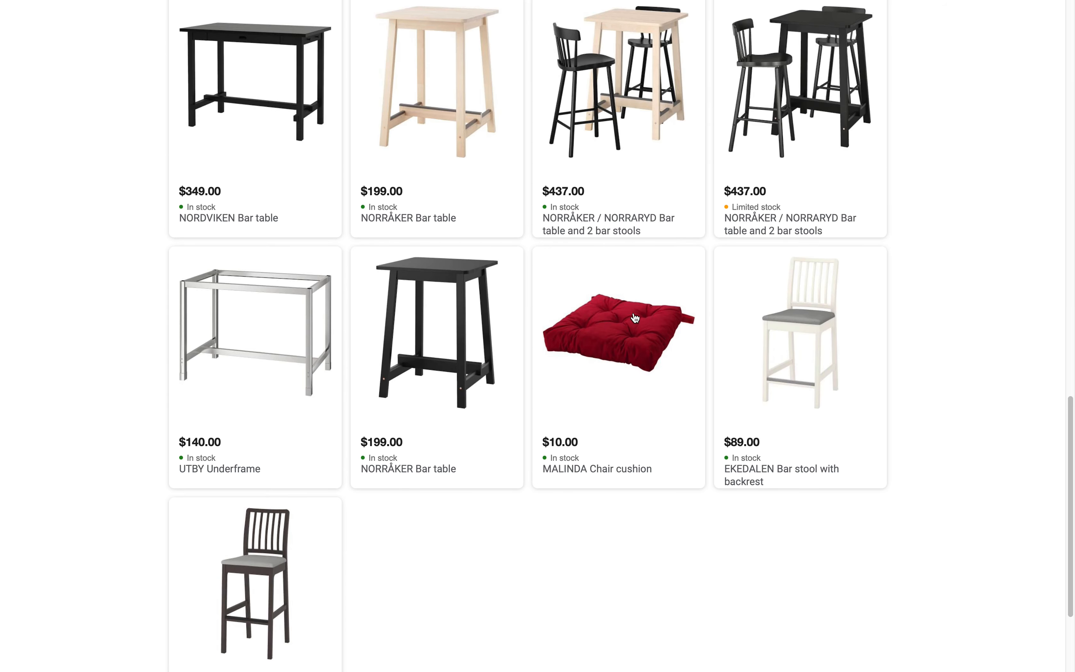
pyautogui.scroll(10, 468, 338)
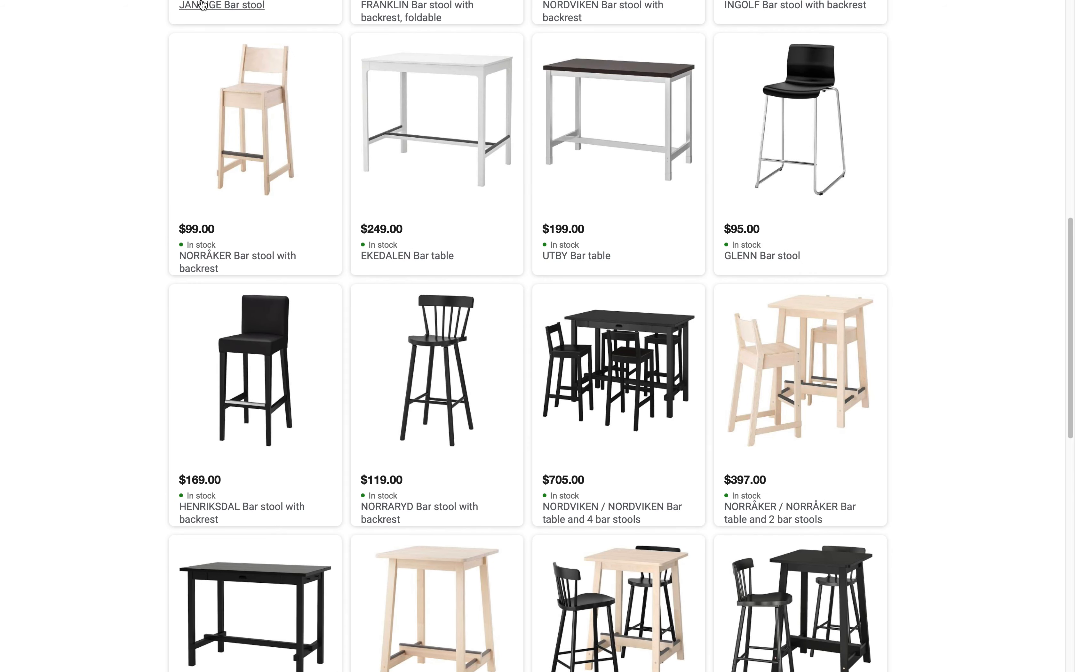
pyautogui.scroll(10, 504, 283)
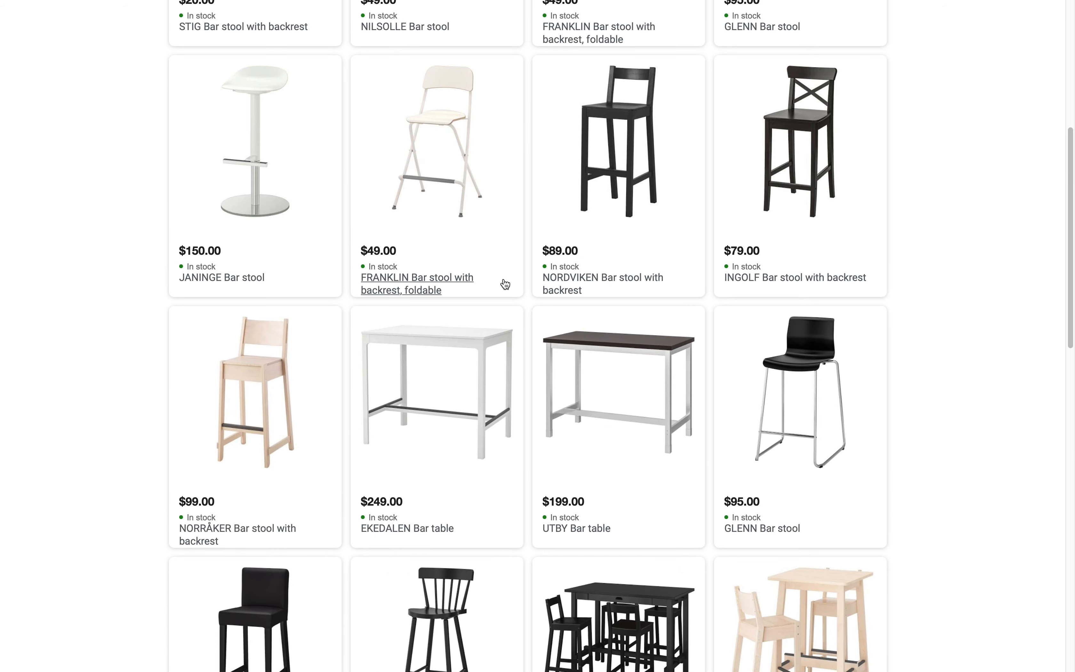
pyautogui.moveTo(469, 3)
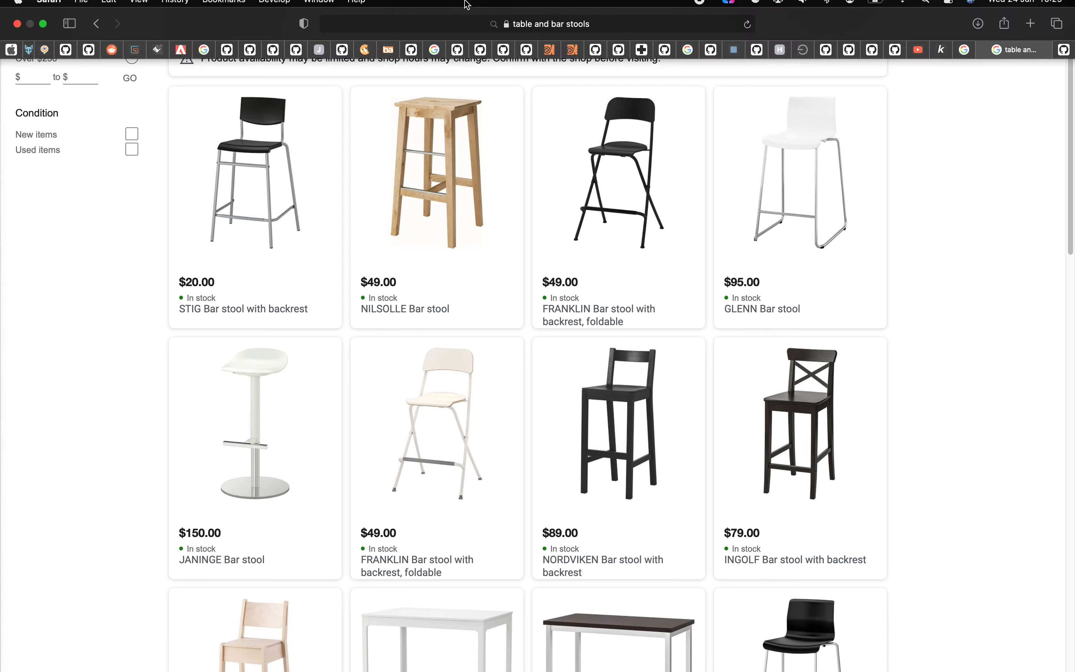
# - Return to the stool image results and open the preview of the improvisedlife.com Stylish Frosta Stool picture
pyautogui.click(96, 32)
pyautogui.scroll(-10, 617, 408)
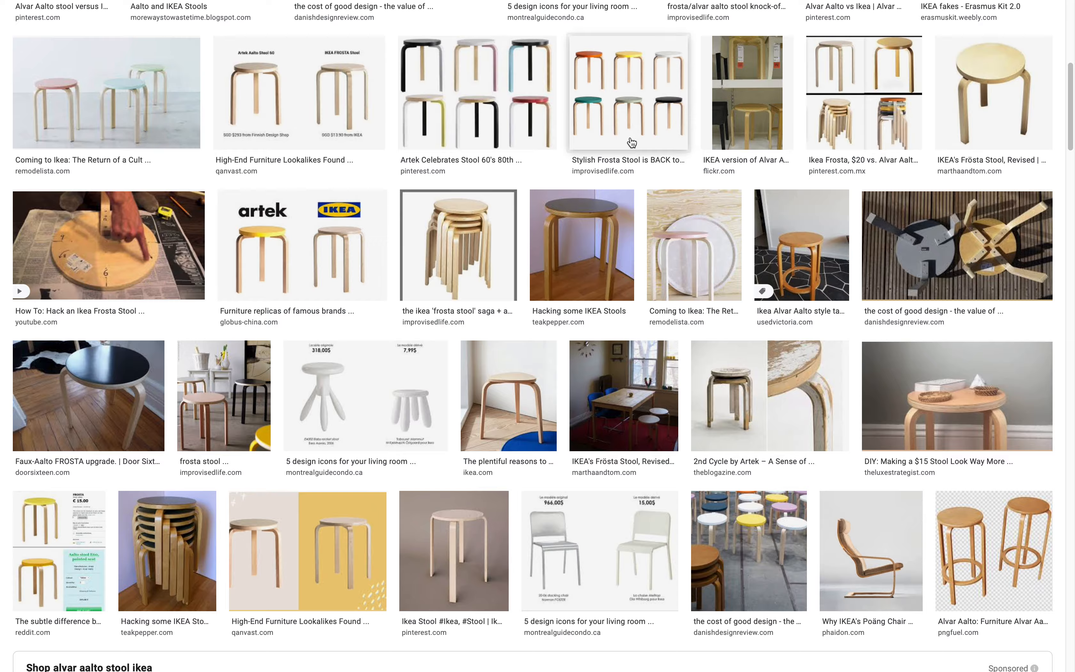
pyautogui.click(631, 142)
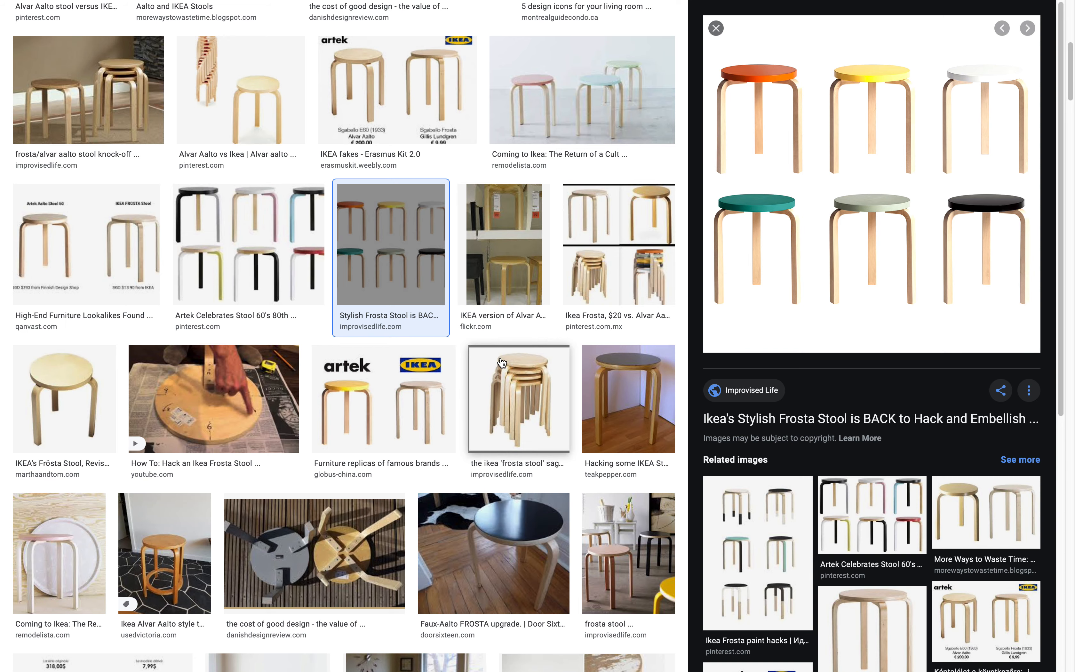
# - Preview the danishdesignreview.com stool underside picture and the 2nd Cycle by Artek picture, and look through the related images
pyautogui.scroll(-3, 502, 363)
pyautogui.click(365, 436)
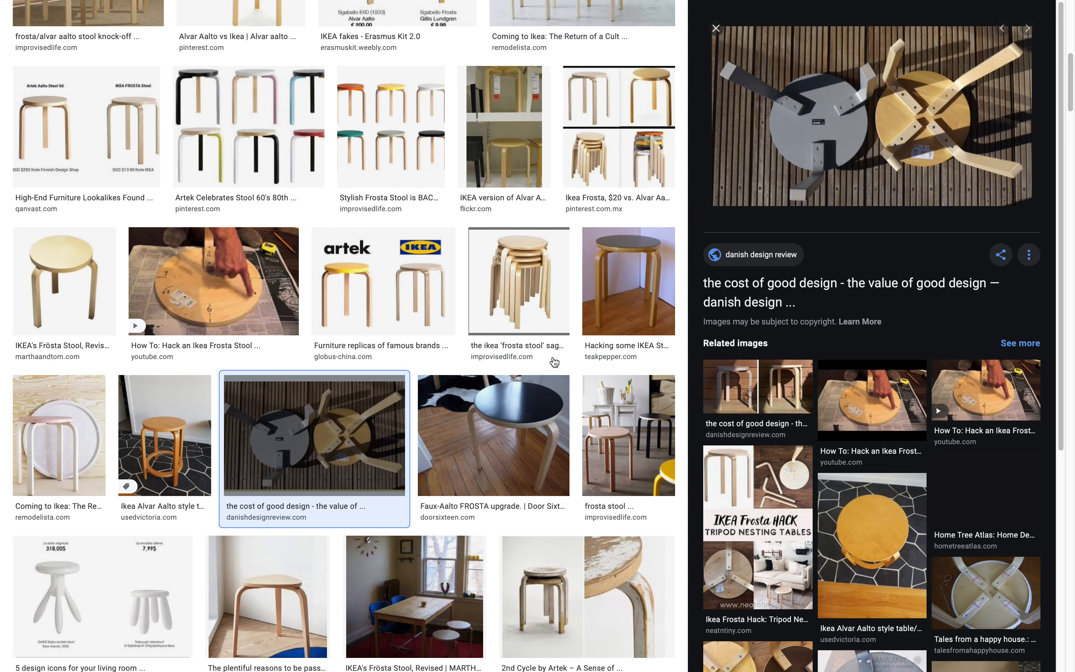
pyautogui.scroll(-5, 871, 147)
pyautogui.click(586, 595)
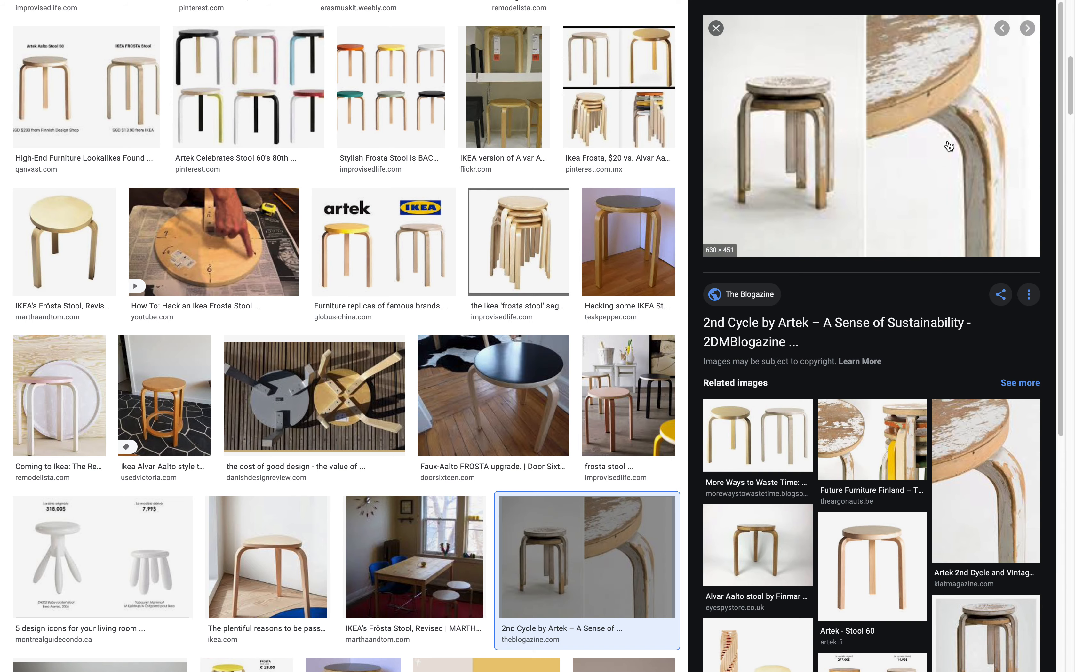
pyautogui.scroll(-5, 876, 385)
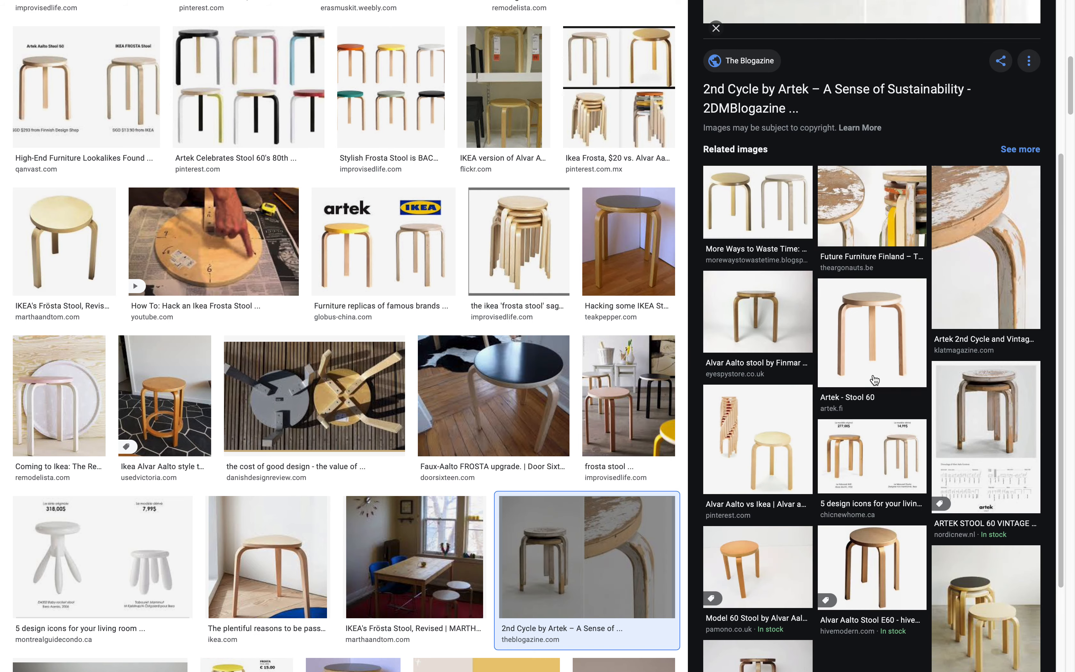
pyautogui.scroll(-5, 874, 380)
pyautogui.scroll(-10, 515, 432)
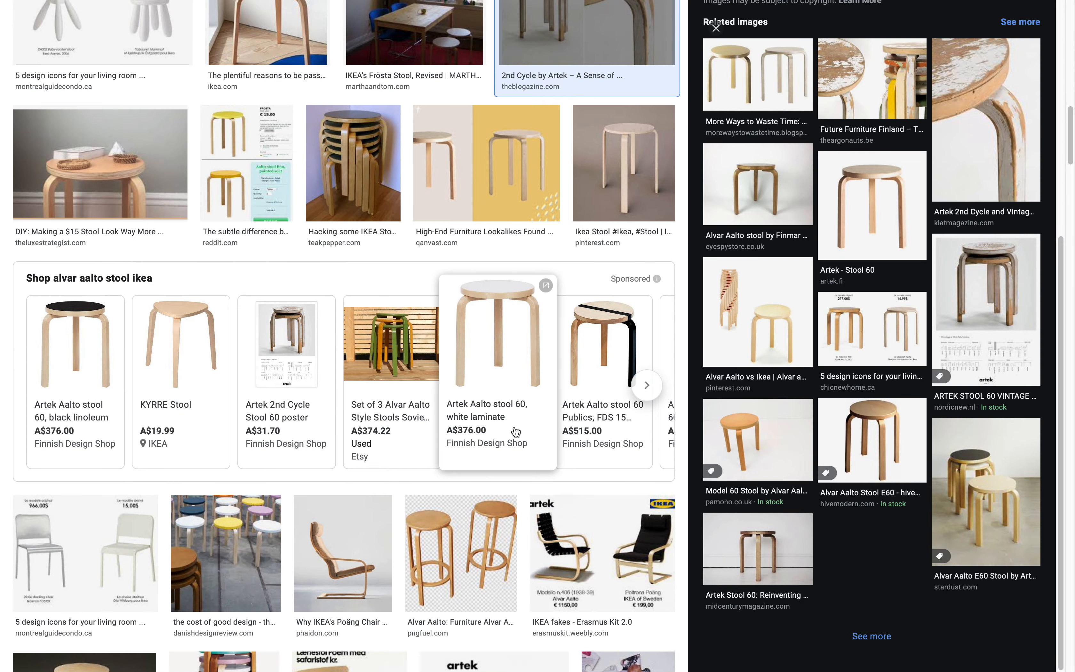
# - Open the IKEA KYRRE Stool shopping listing, browse the table and bar stools, and return to the image results
pyautogui.click(185, 360)
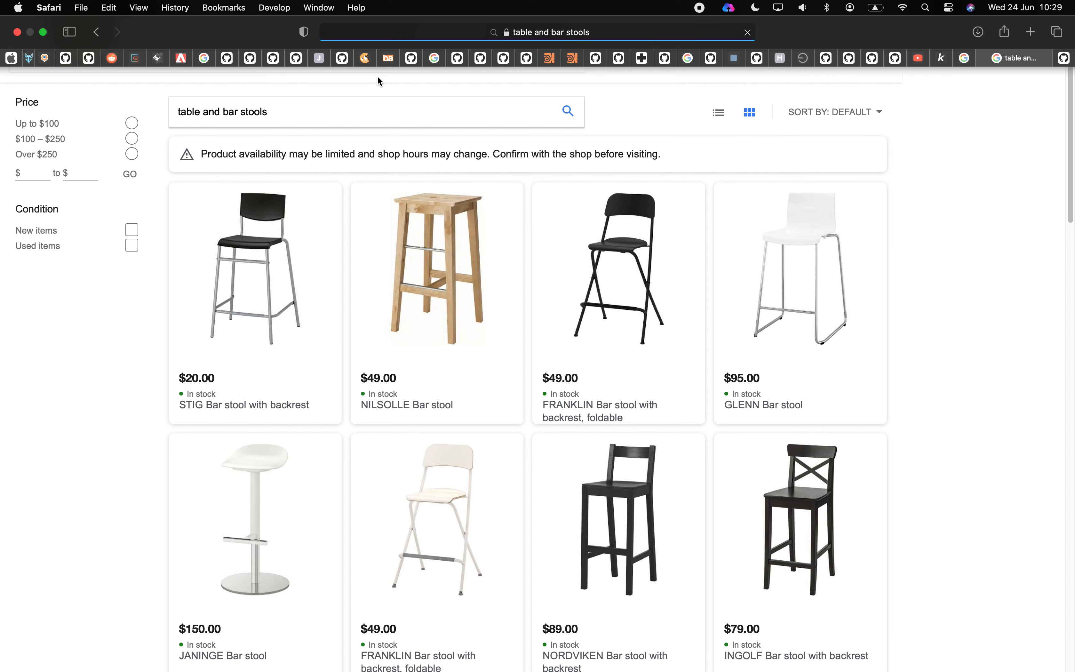
pyautogui.scroll(-15, 469, 437)
pyautogui.scroll(-10, 468, 437)
pyautogui.scroll(5, 468, 437)
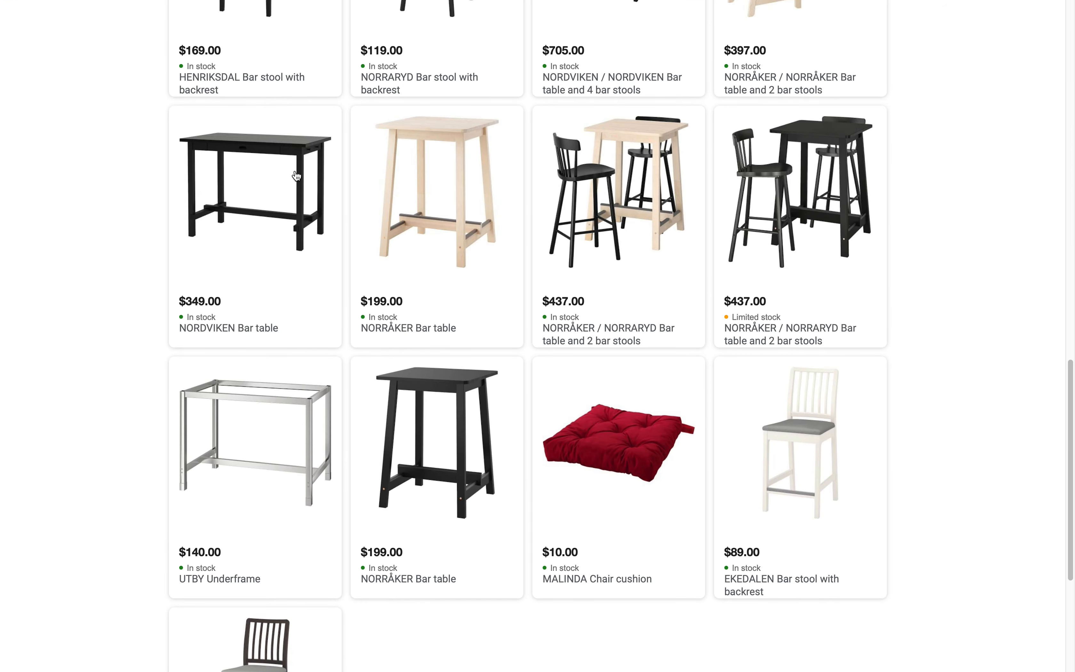
pyautogui.click(96, 32)
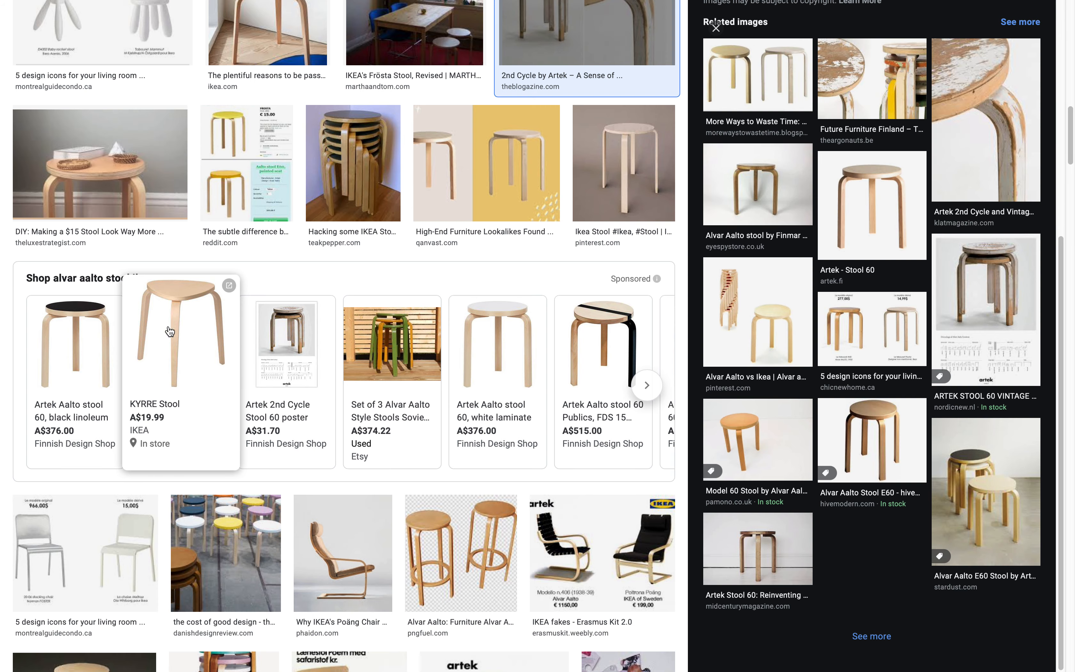
# - Look through further Alvar Aalto and IKEA stool and chair pictures in the image results
pyautogui.scroll(-5, 497, 292)
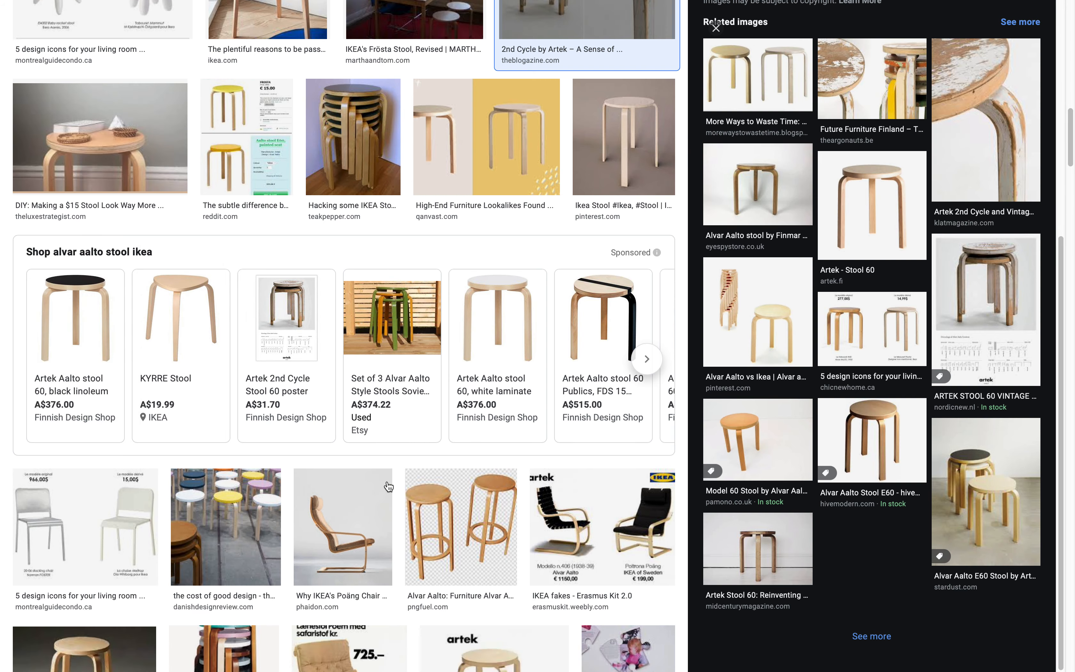
pyautogui.scroll(-12, 496, 292)
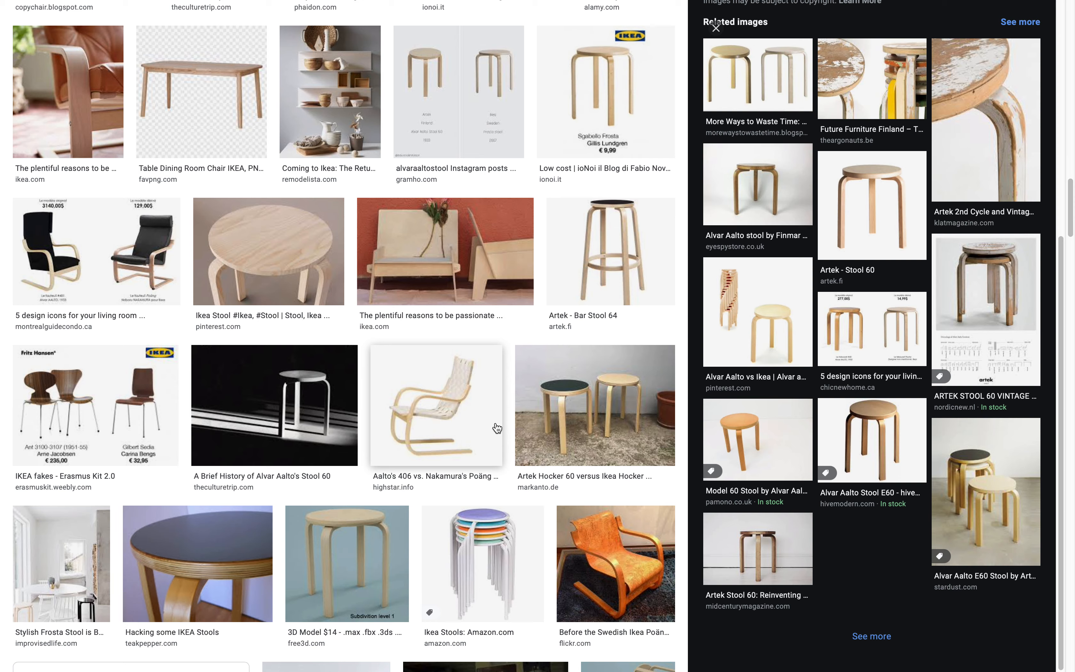
pyautogui.scroll(6, 497, 426)
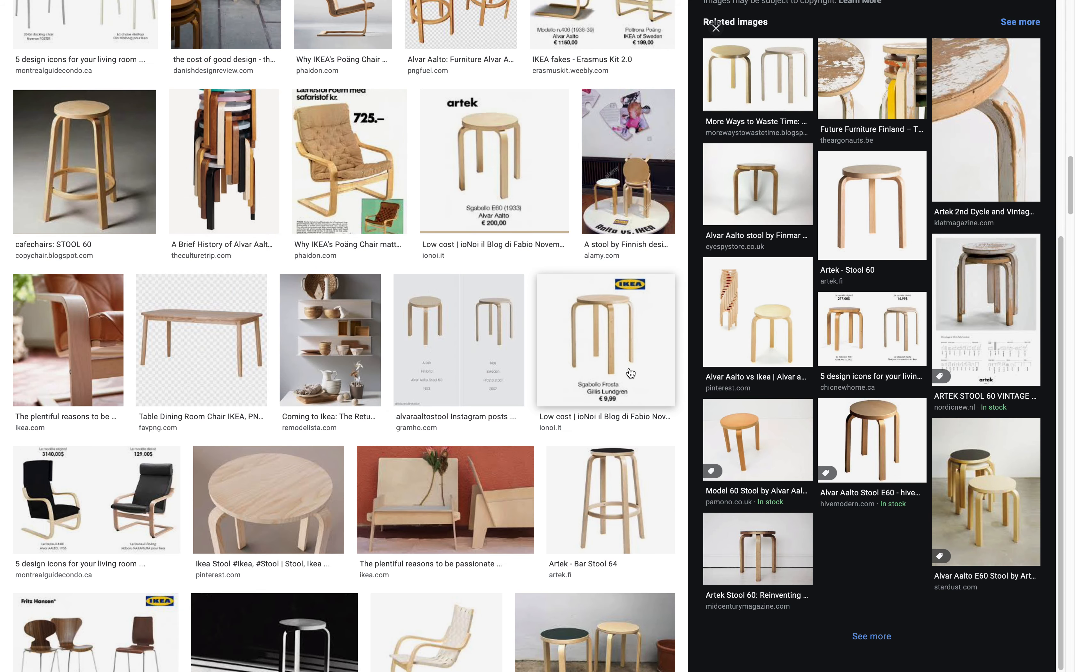
pyautogui.scroll(-5, 636, 464)
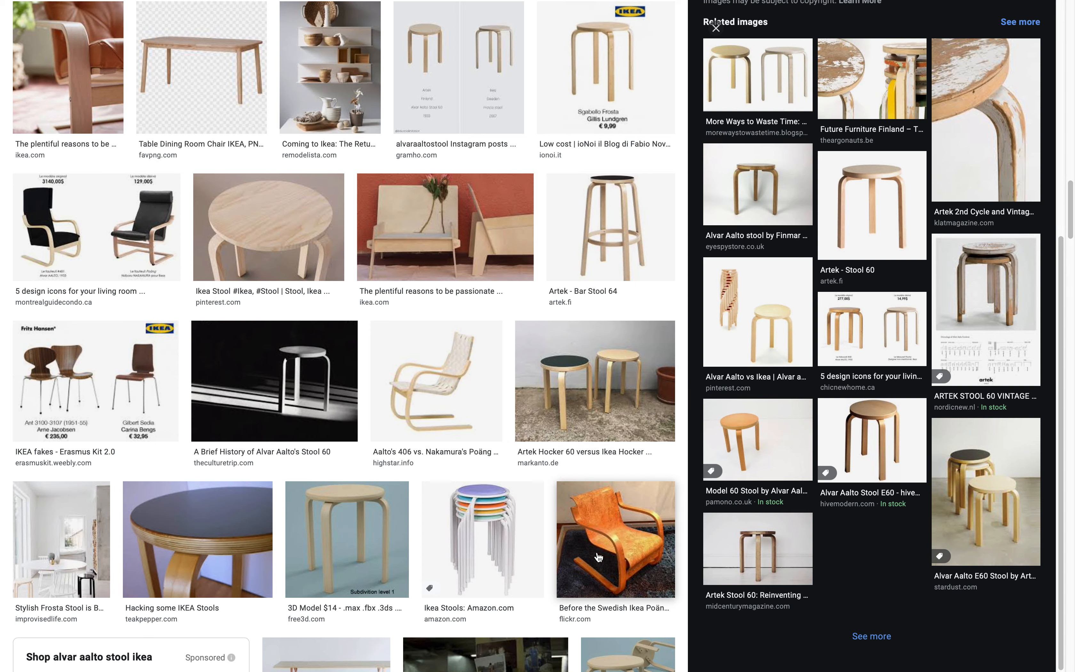
# - Switch to Blender and sketch an annotation of two S-curved lines and a rounded loop beside the small stool sketch in the 3D view
pyautogui.hotkey('ctrl', 'Left')
pyautogui.moveTo(485, 434); pyautogui.dragTo(632, 388, button='middle')
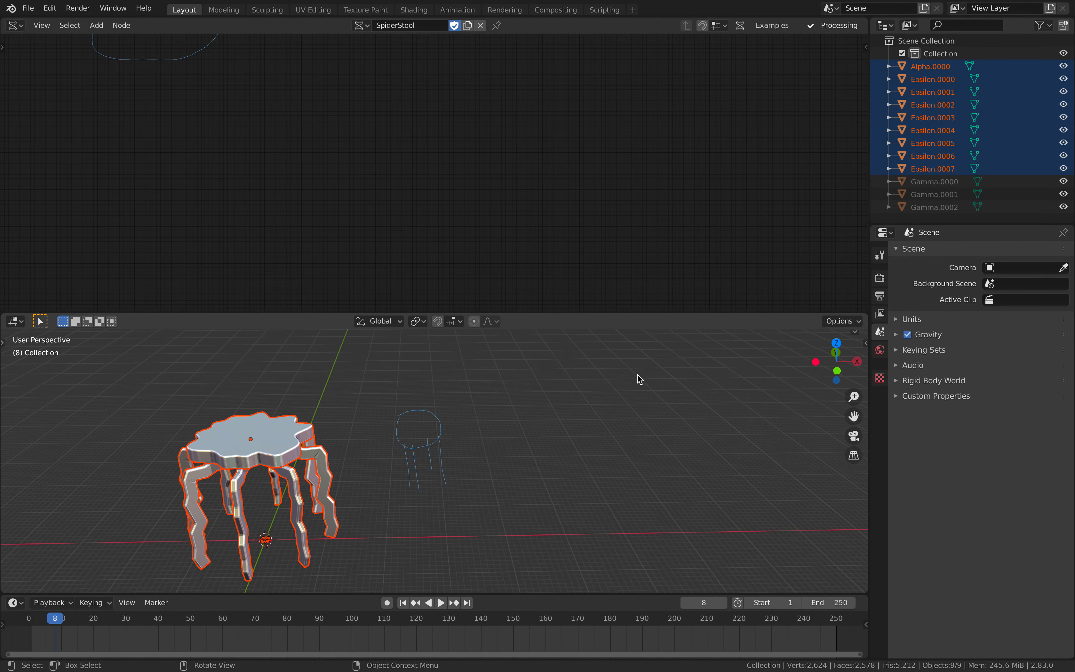
pyautogui.moveTo(640, 405); pyautogui.dragTo(541, 480)
pyautogui.moveTo(652, 371)
pyautogui.mouseDown()
pyautogui.moveTo(622, 444)
pyautogui.moveTo(553, 509)
pyautogui.mouseUp()
pyautogui.moveTo(675, 443); pyautogui.dragTo(662, 503)
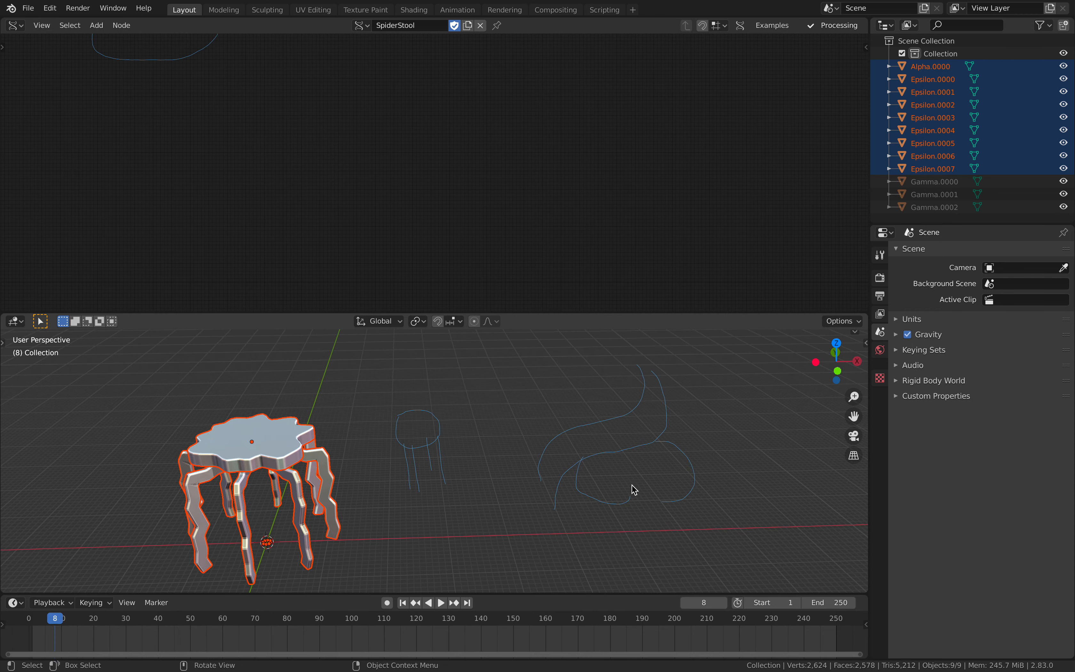
pyautogui.moveTo(504, 396); pyautogui.dragTo(561, 428, button='middle')
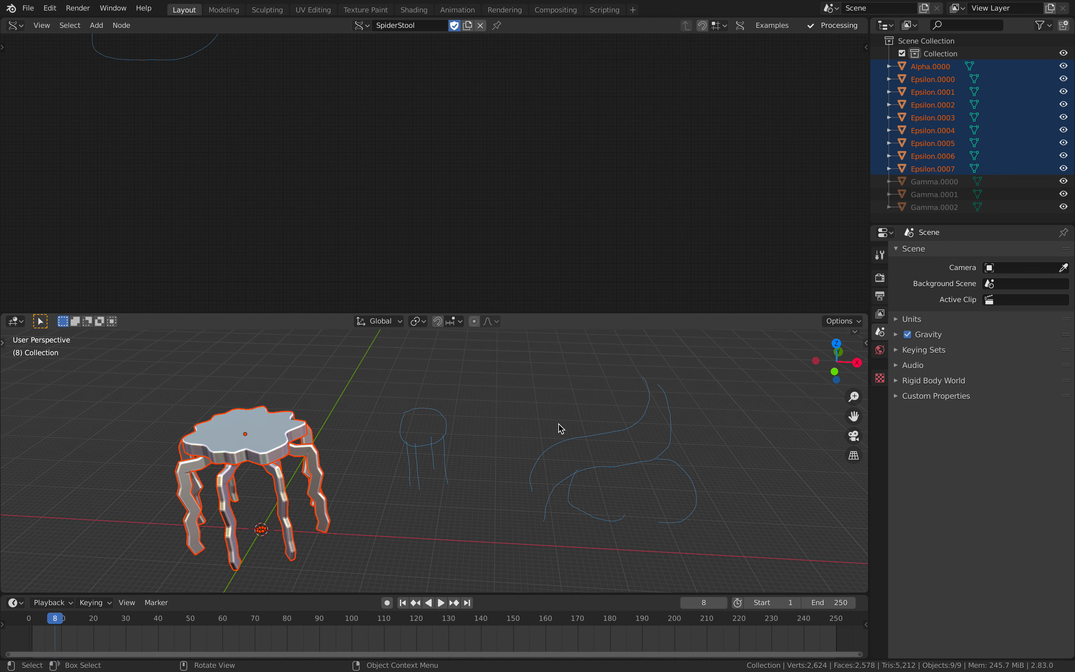
pyautogui.press('Home')
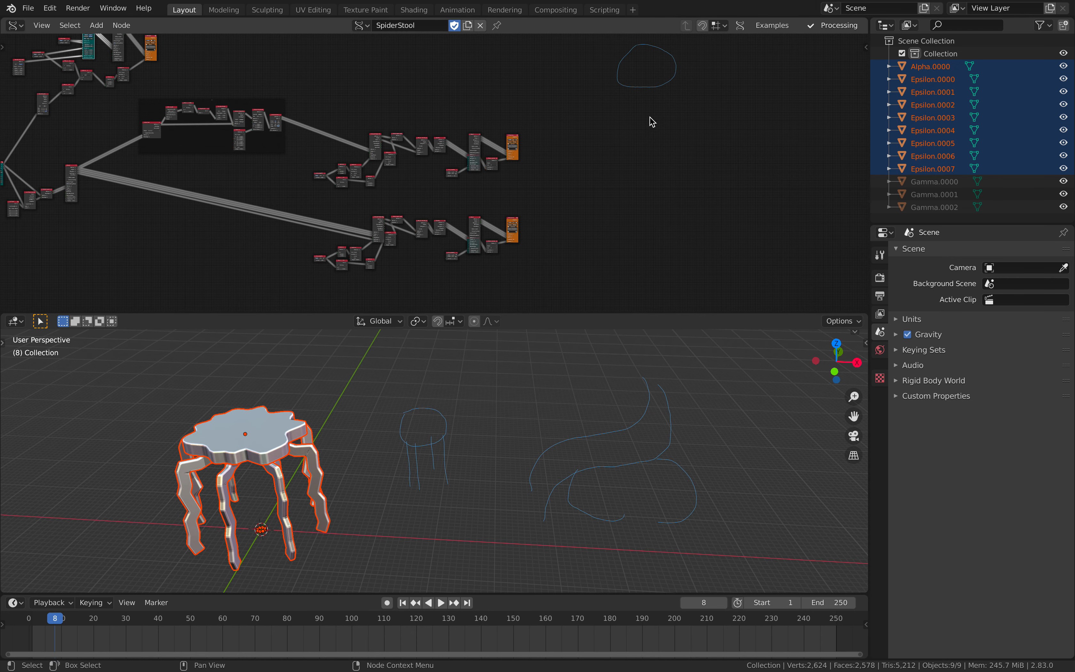